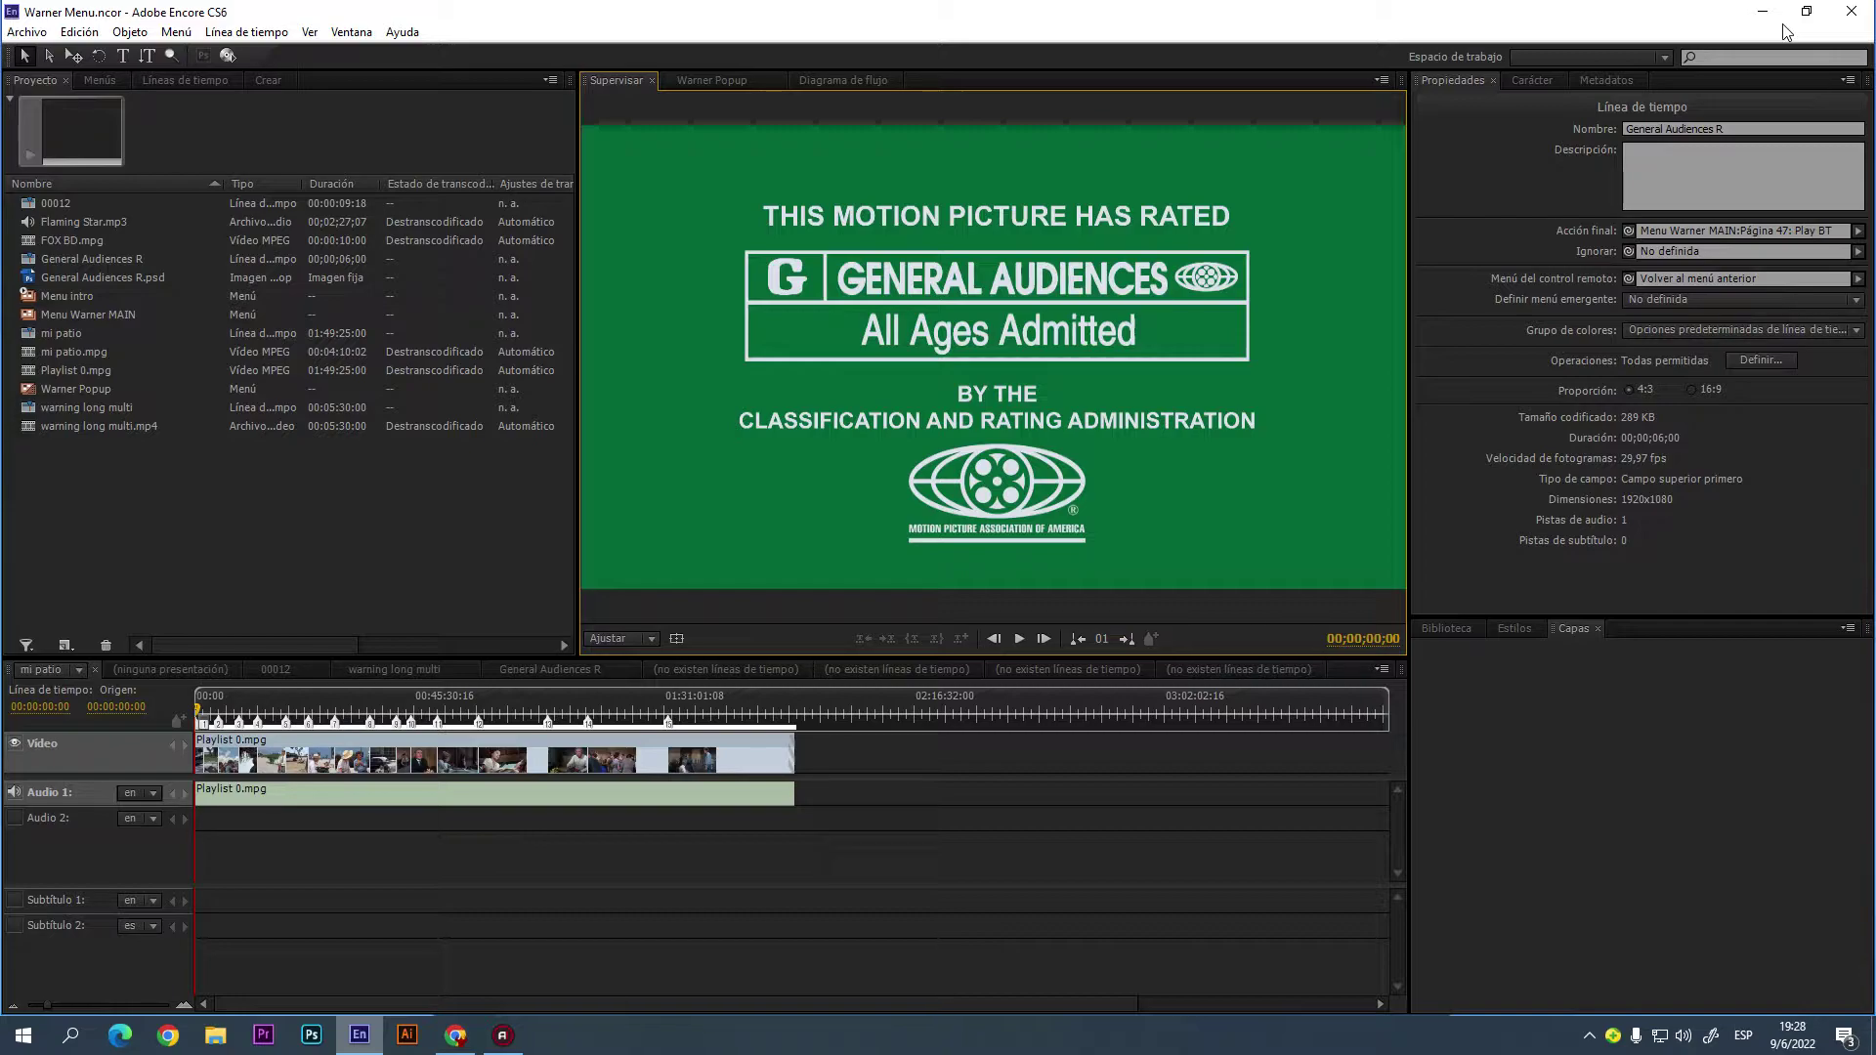
- Select Warner Popup in the Project panel to display its Menu properties
{"action": "left_click", "coordinate": [78, 390]}
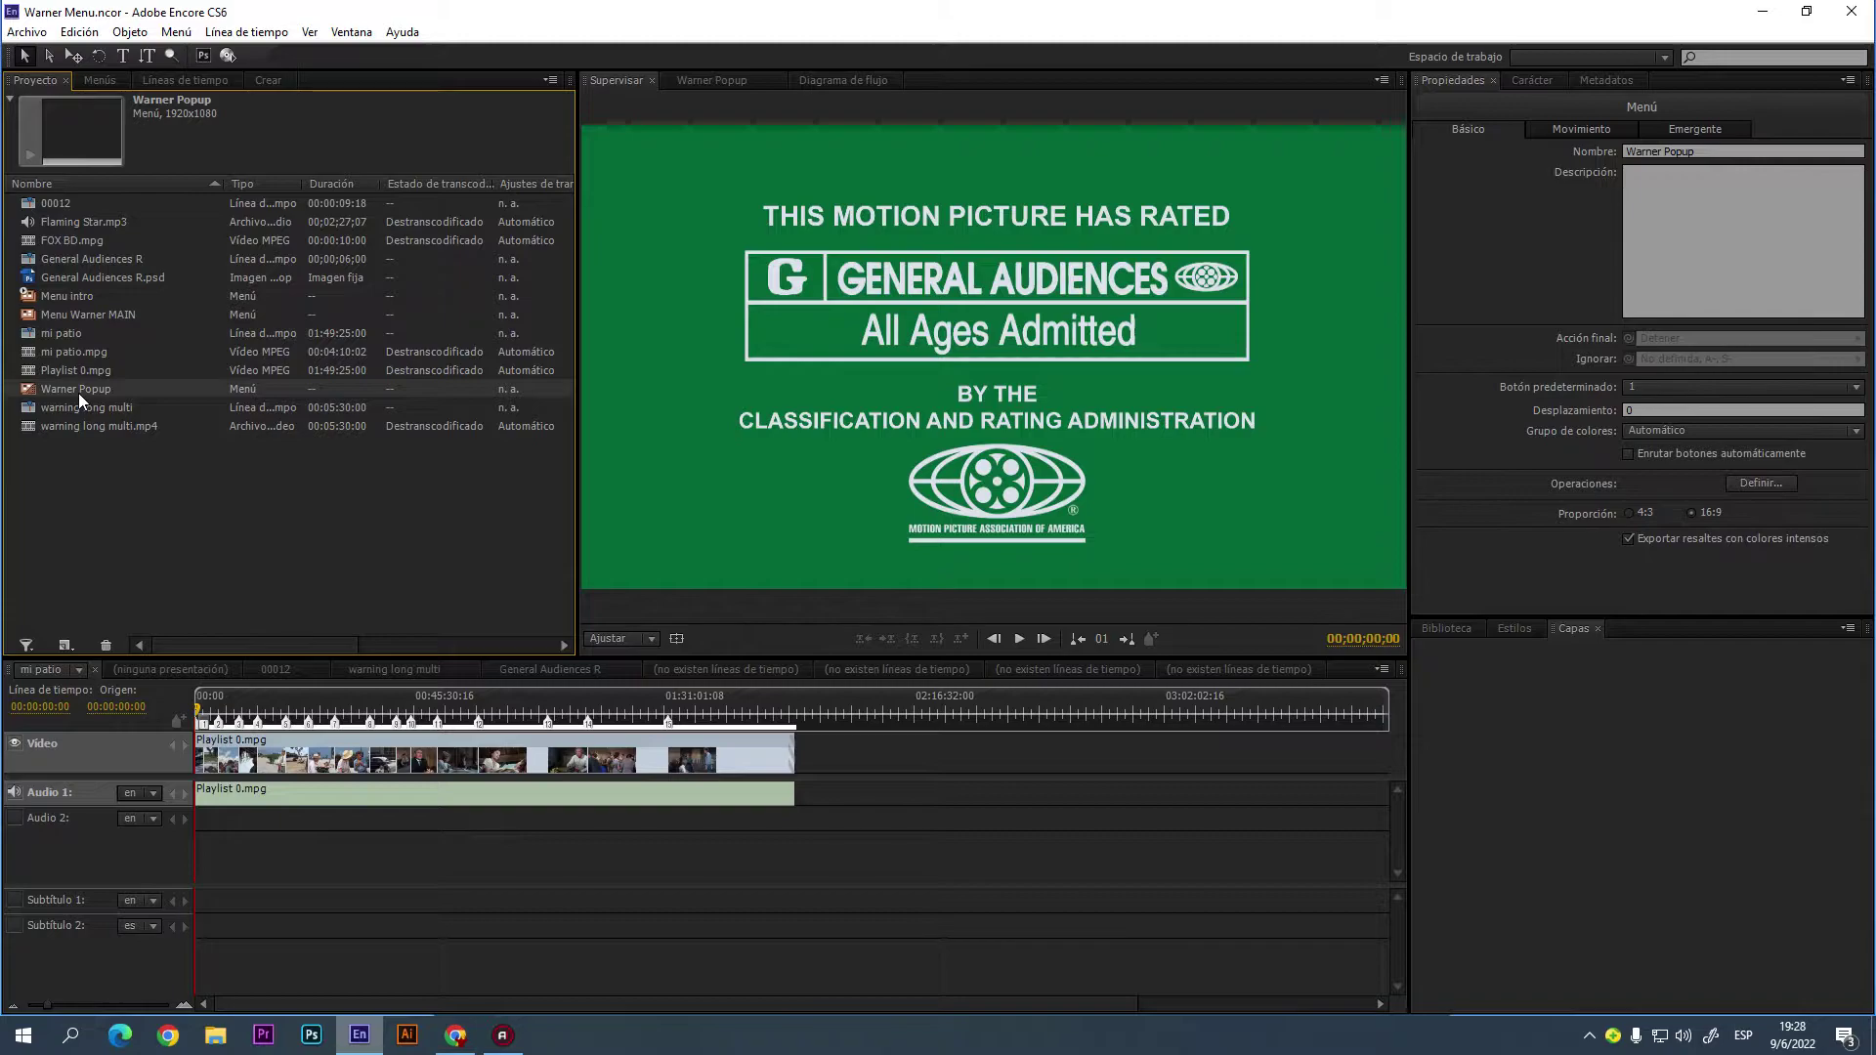
- Open Warner Popup in the Menu viewer with its Play Movie, Scene Selections, Audio and Subtitles buttons
{"action": "double_click", "coordinate": [78, 391]}
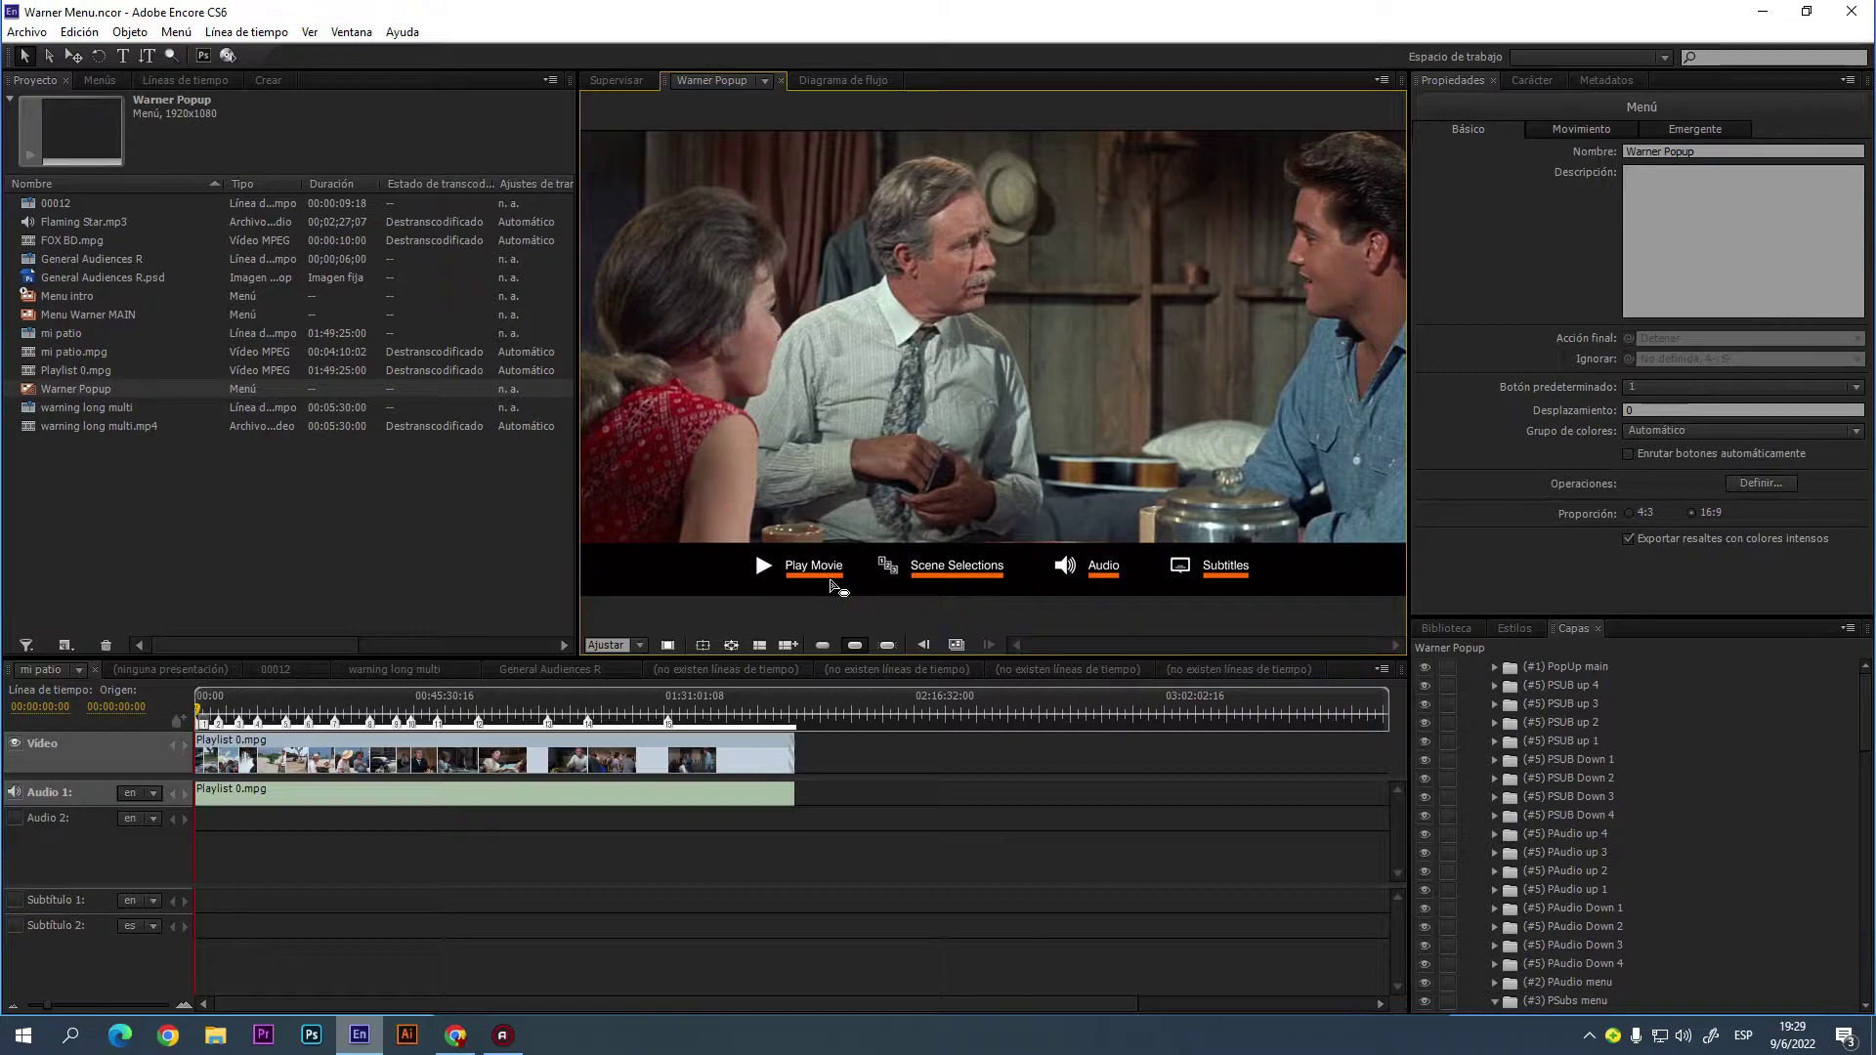
{"action": "double_click", "coordinate": [75, 297]}
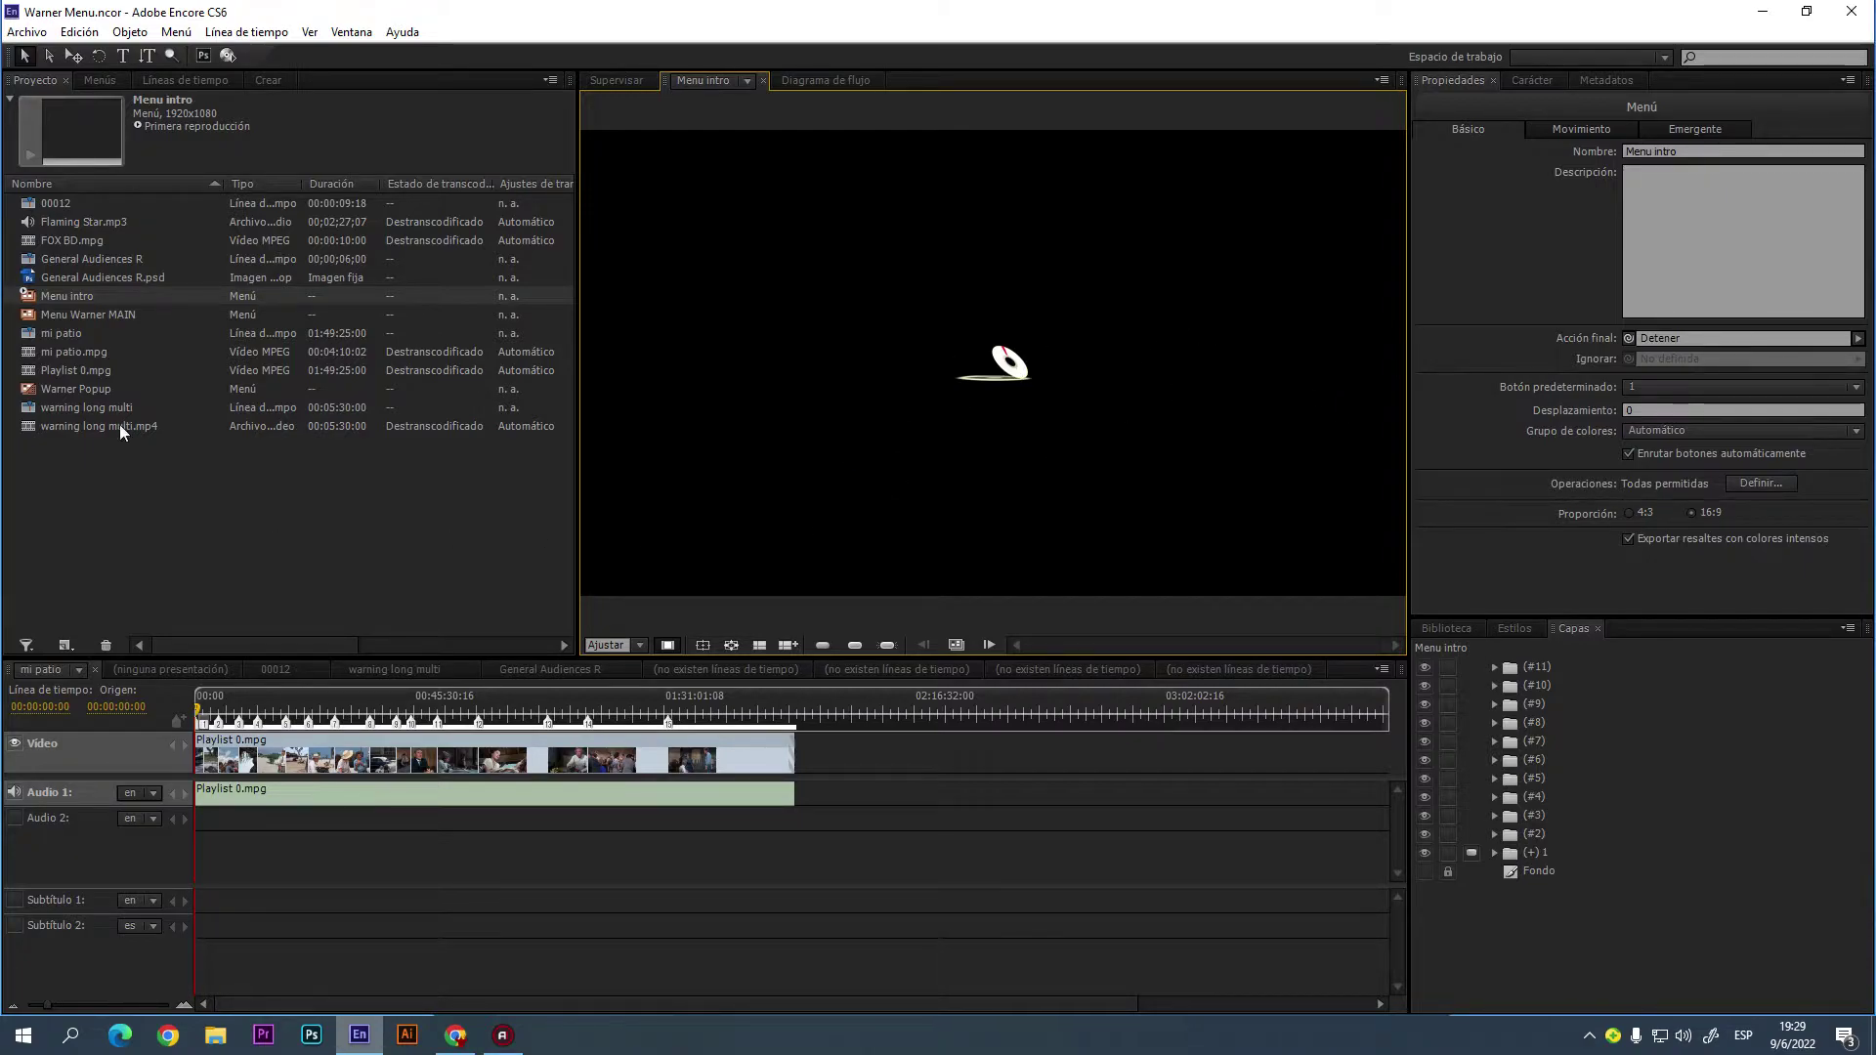
{"action": "double_click", "coordinate": [78, 393]}
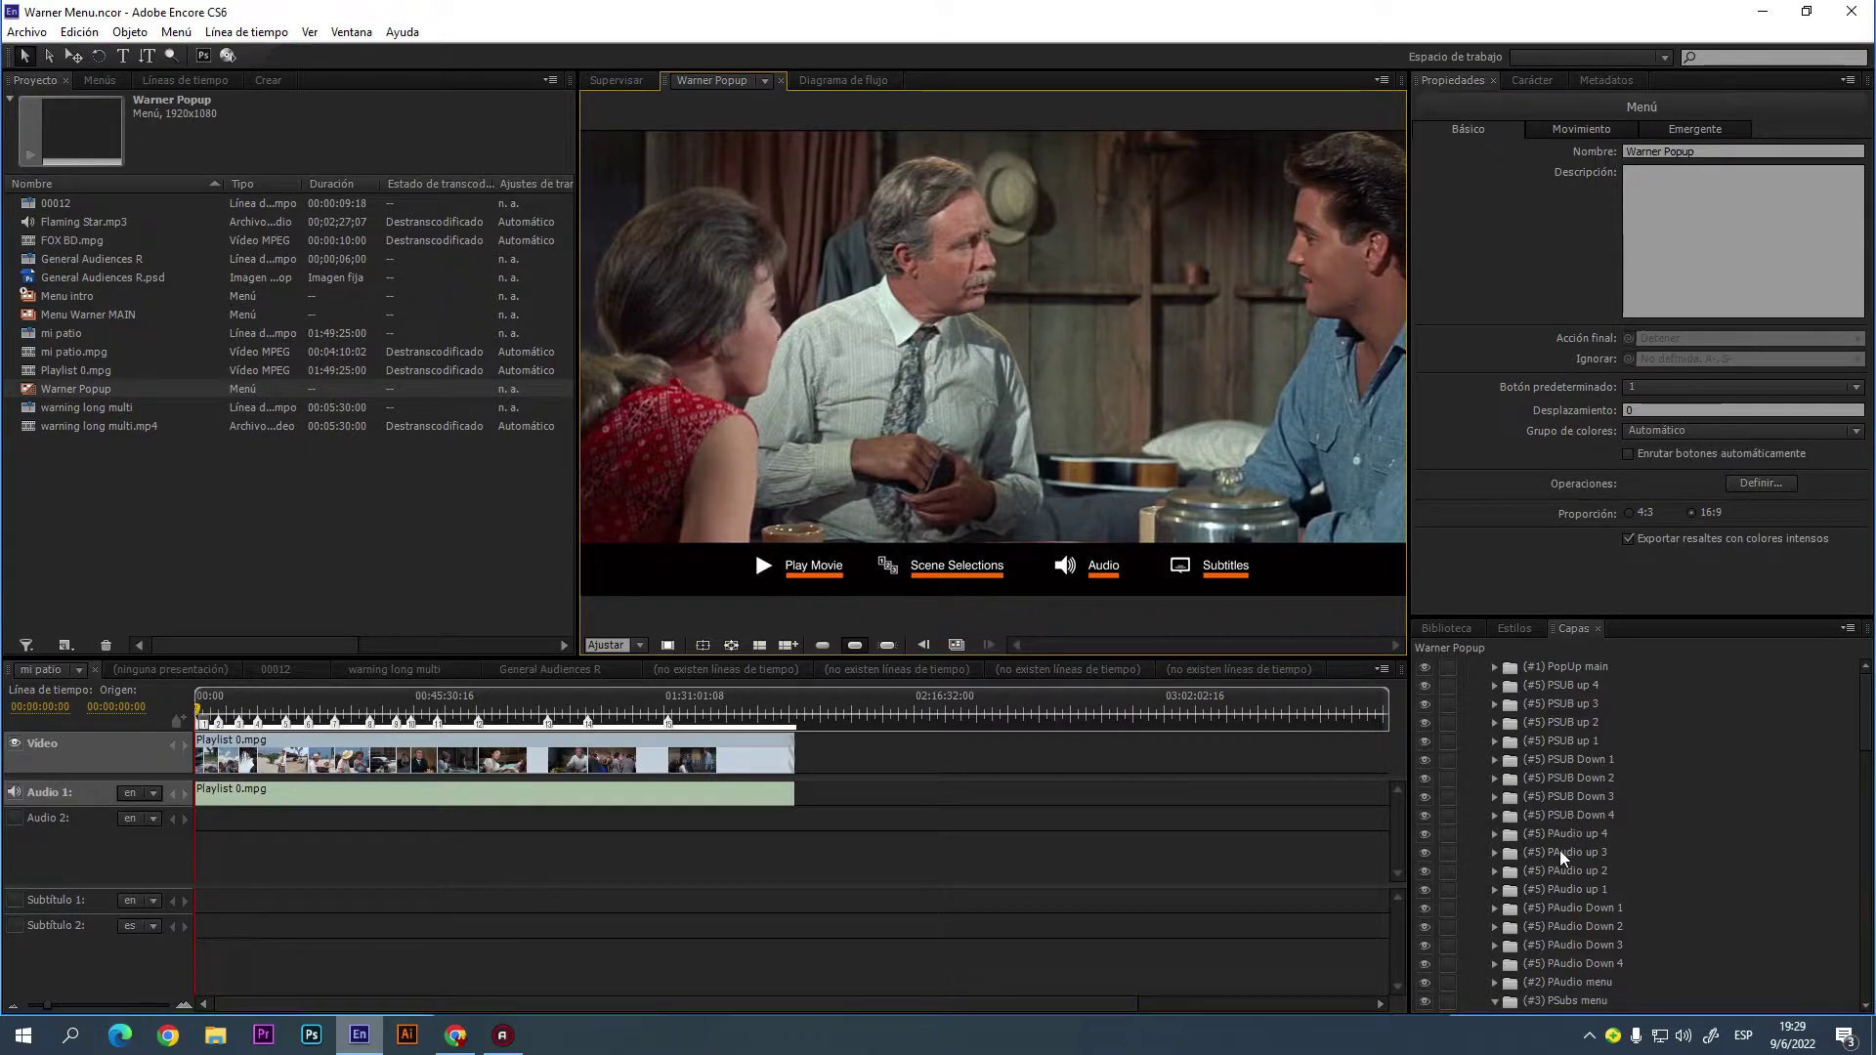
- Reveal the subtitles popup offering English -SDH, Spanish and off via the PSubs layers
{"action": "scroll", "coordinate": [1559, 850], "scroll_direction": "down", "scroll_amount": 4}
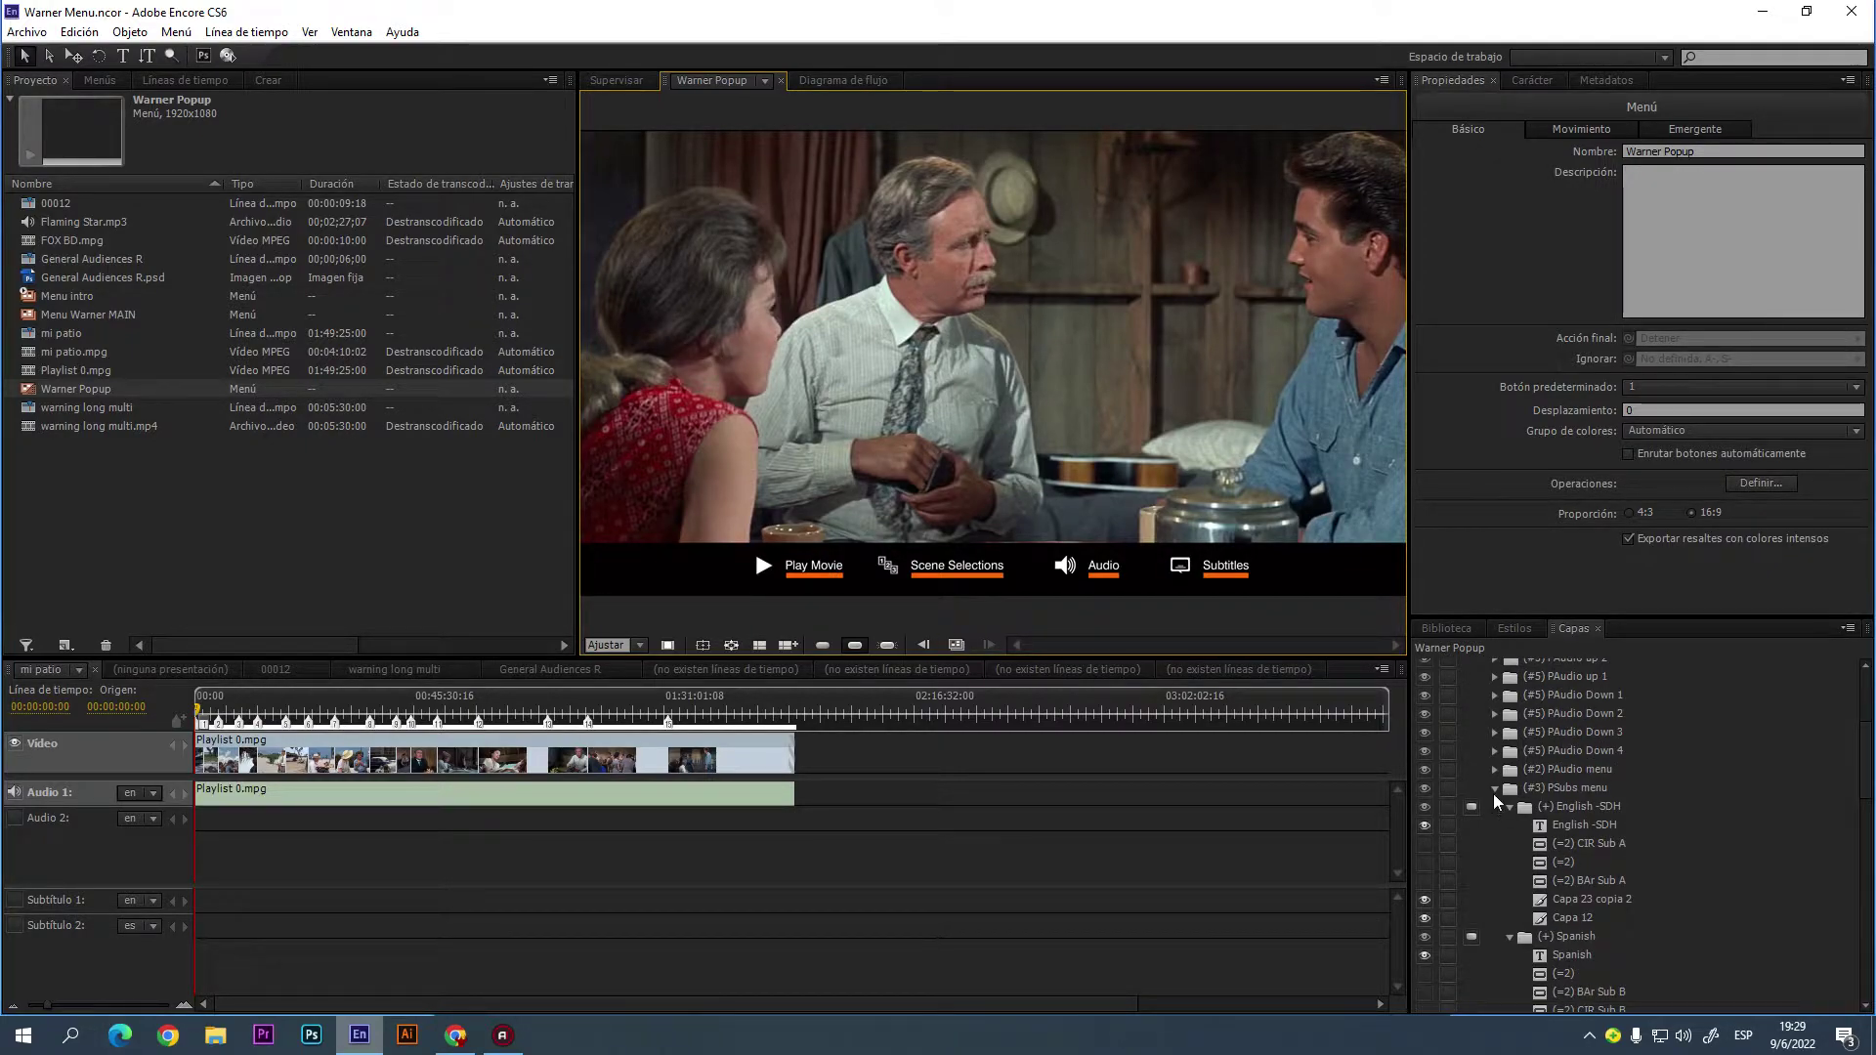
{"action": "left_click", "coordinate": [1575, 842]}
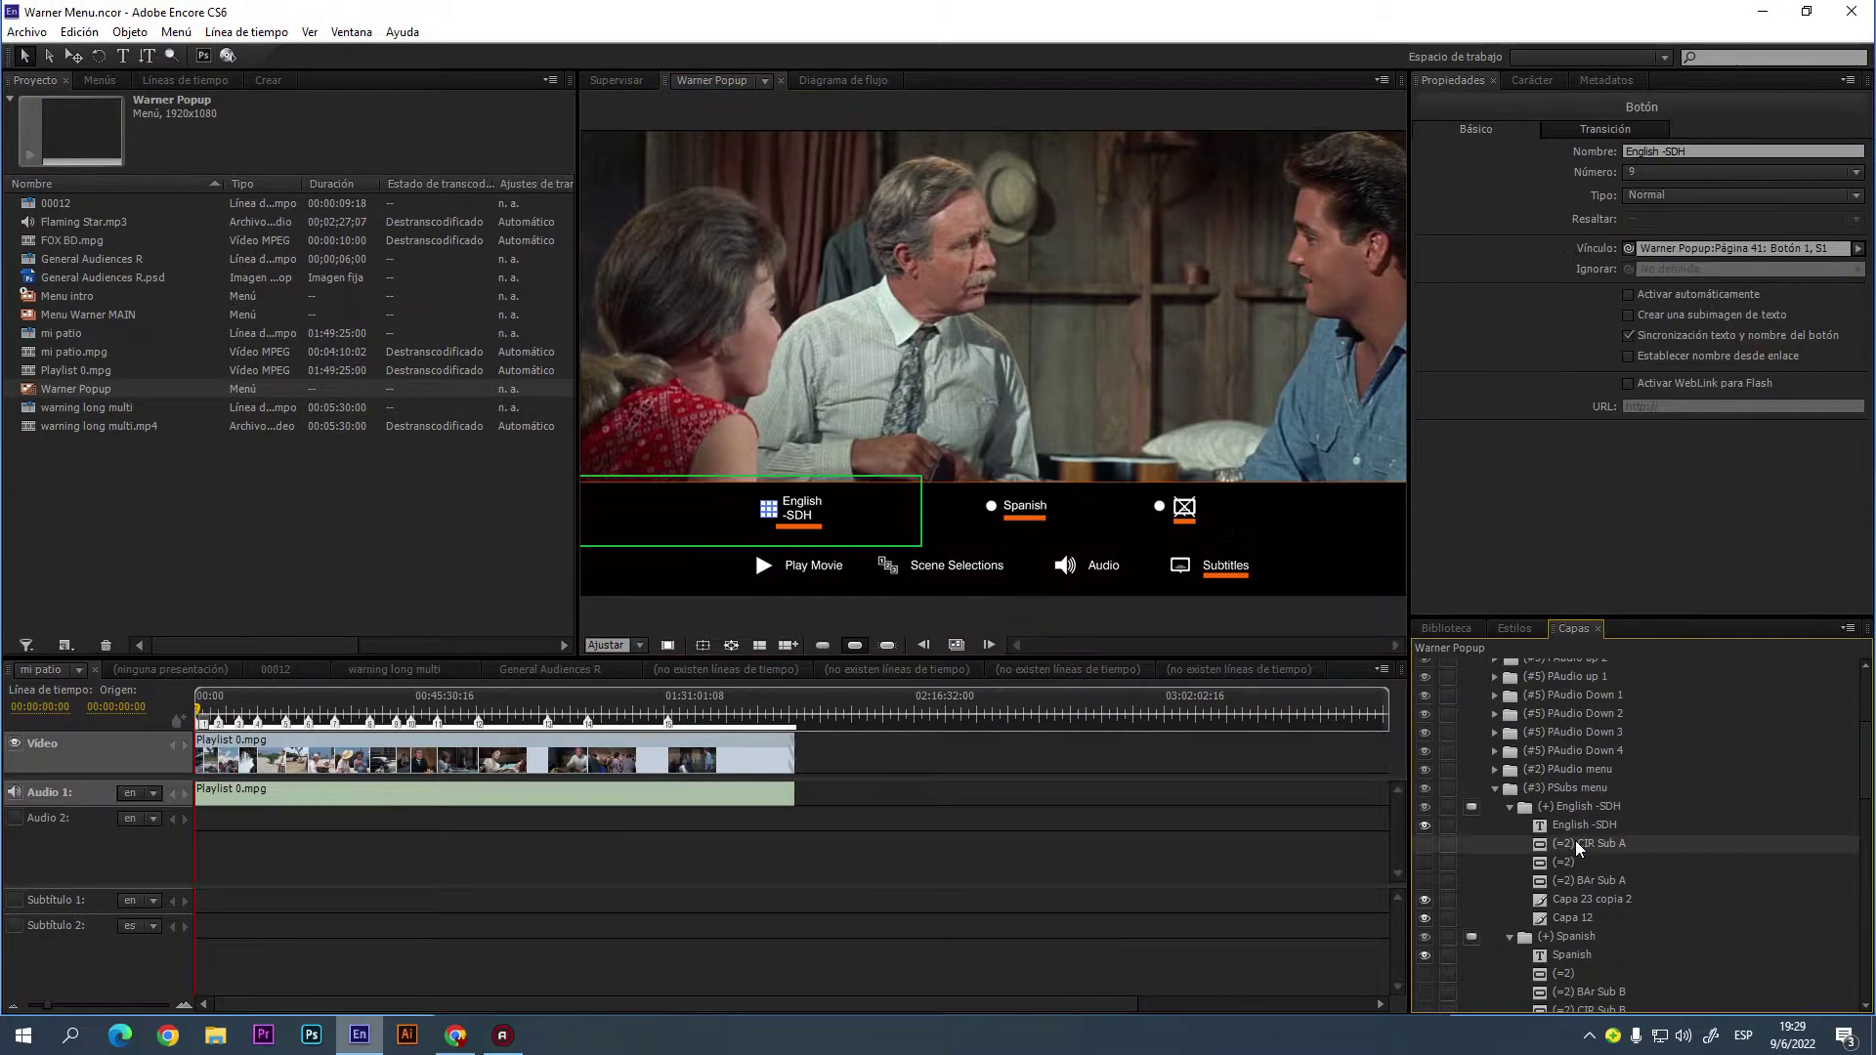
{"action": "left_click", "coordinate": [850, 525]}
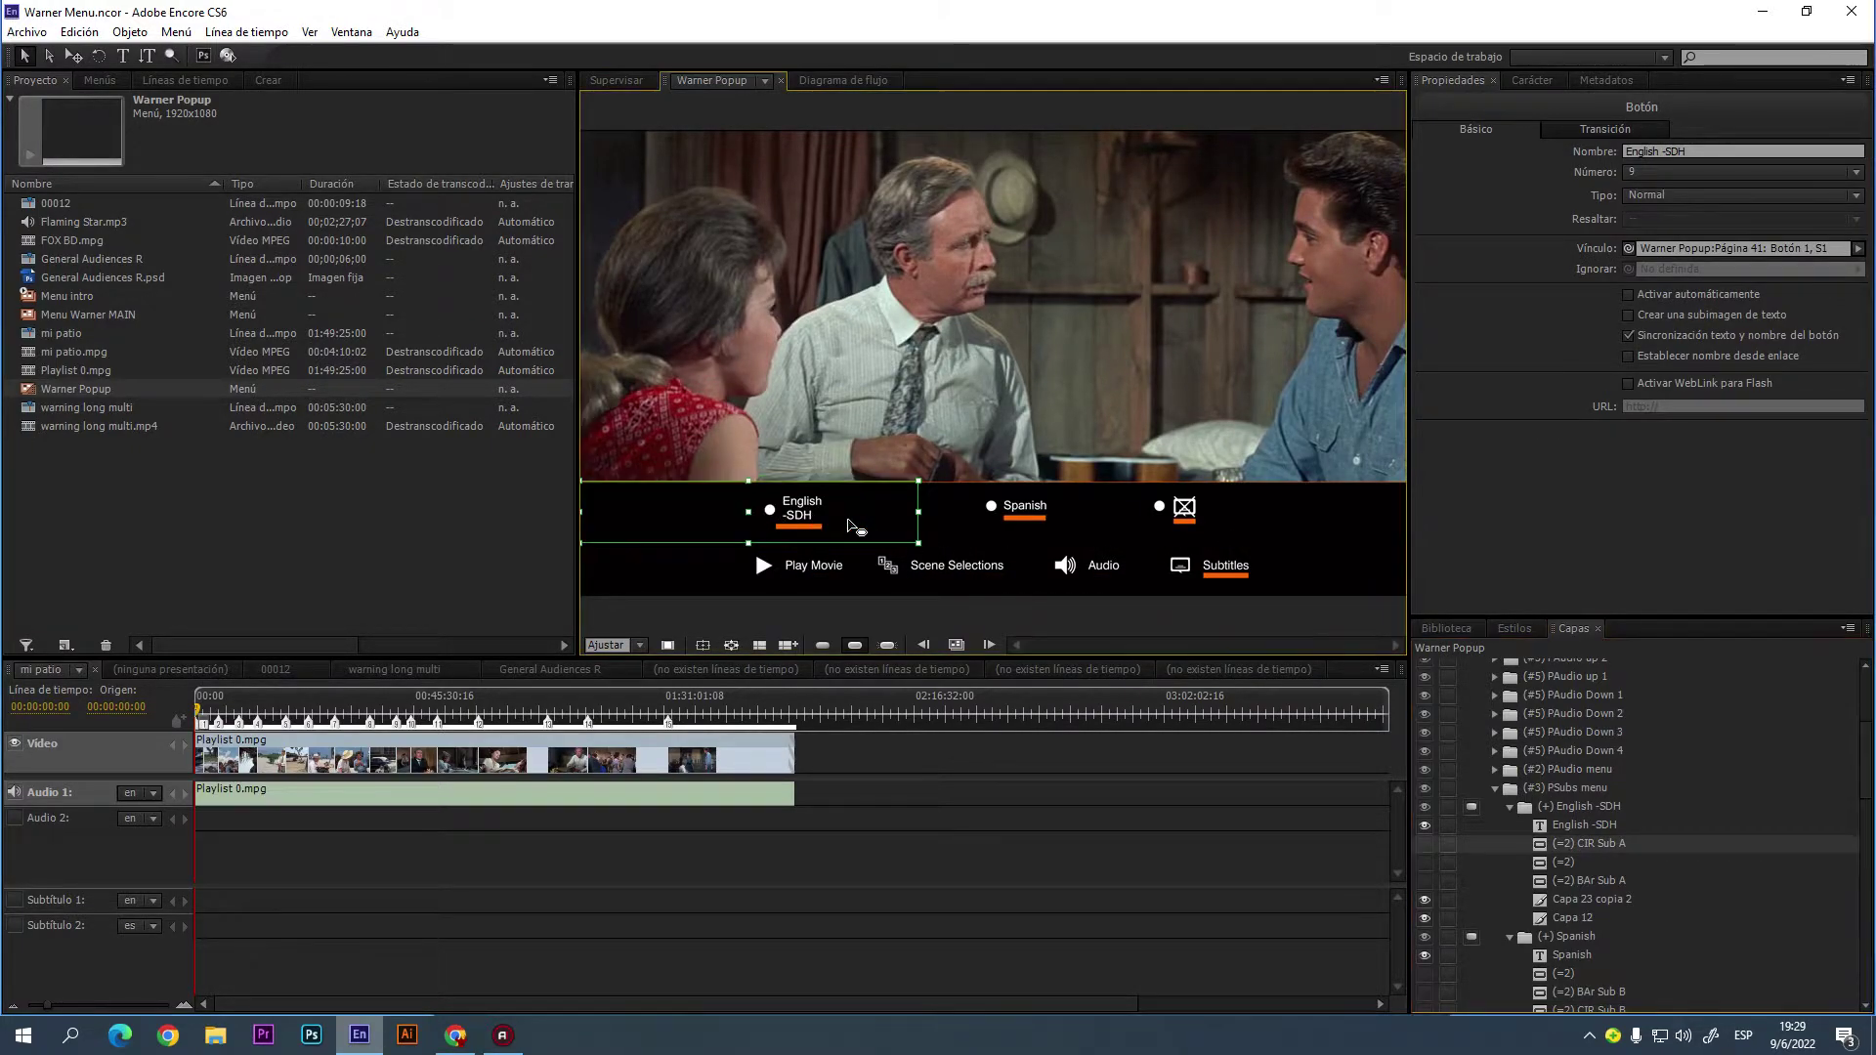
{"action": "left_click", "coordinate": [977, 351]}
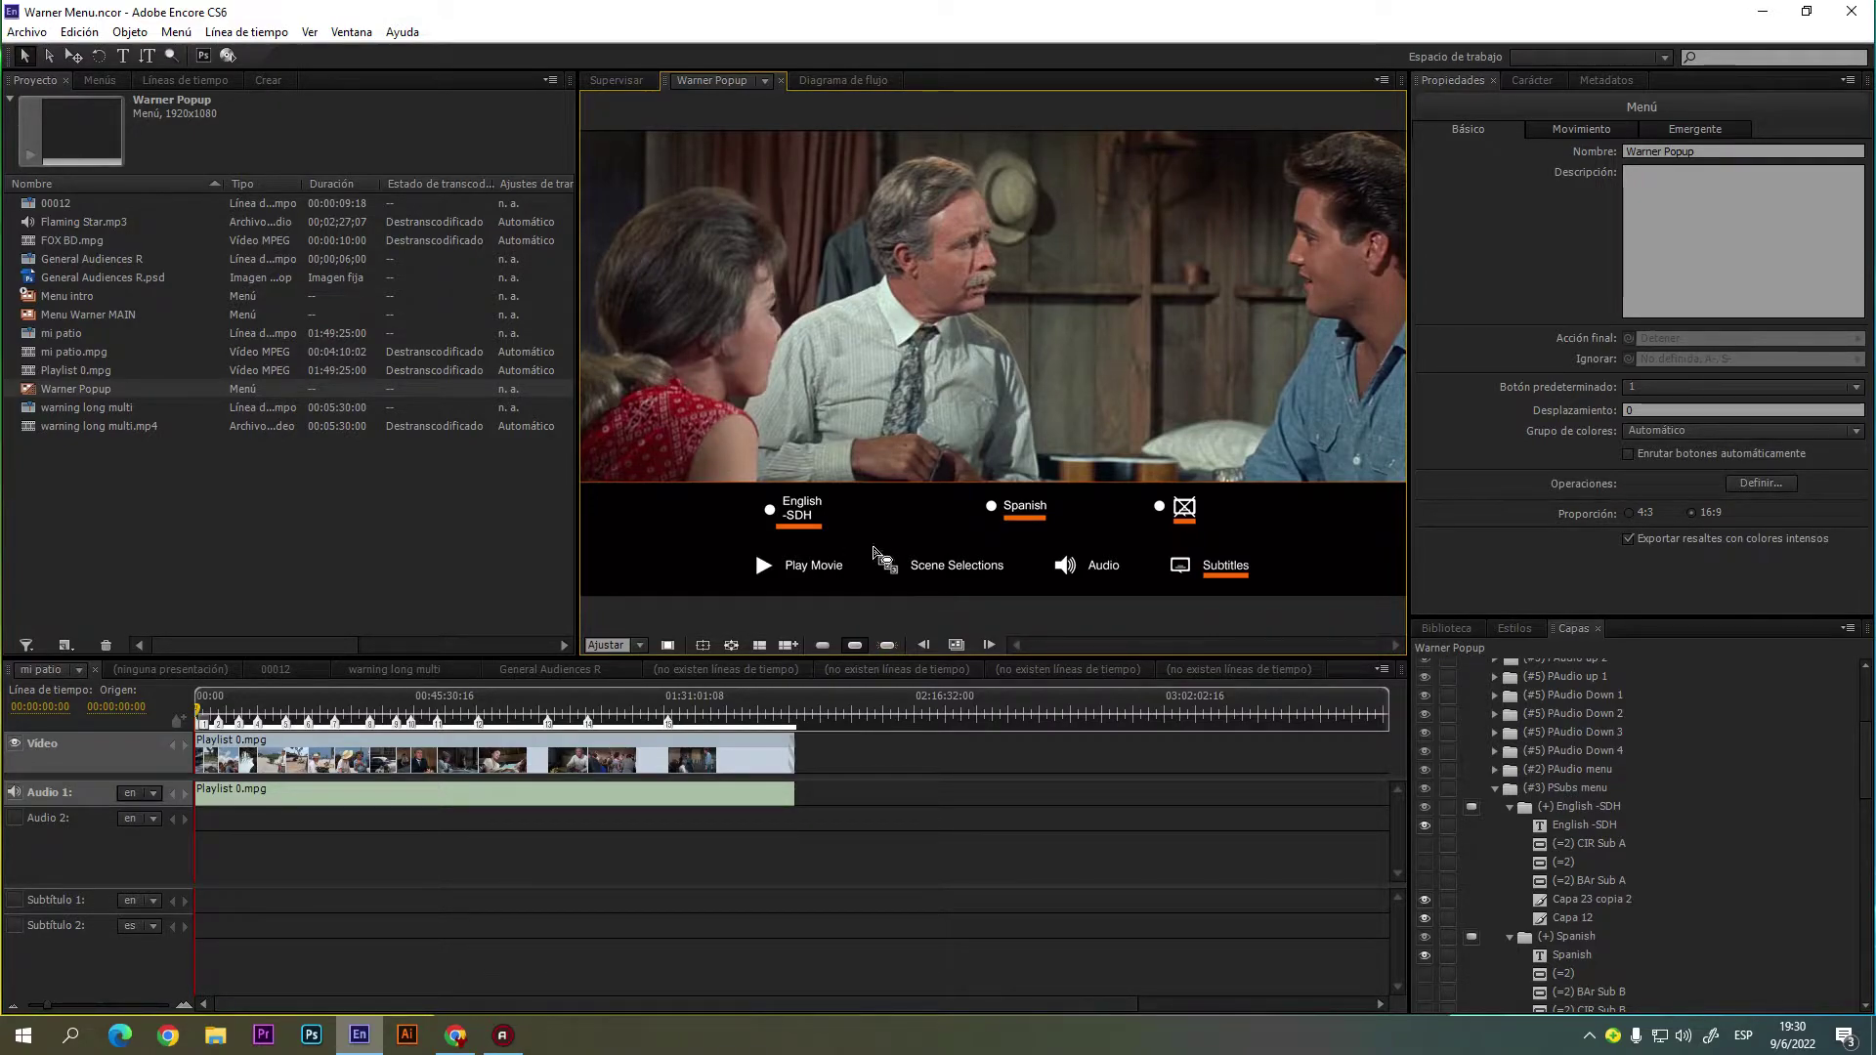
{"action": "right_click", "coordinate": [919, 371]}
{"action": "left_click", "coordinate": [842, 346]}
{"action": "scroll", "coordinate": [1659, 743], "scroll_direction": "up", "scroll_amount": 5}
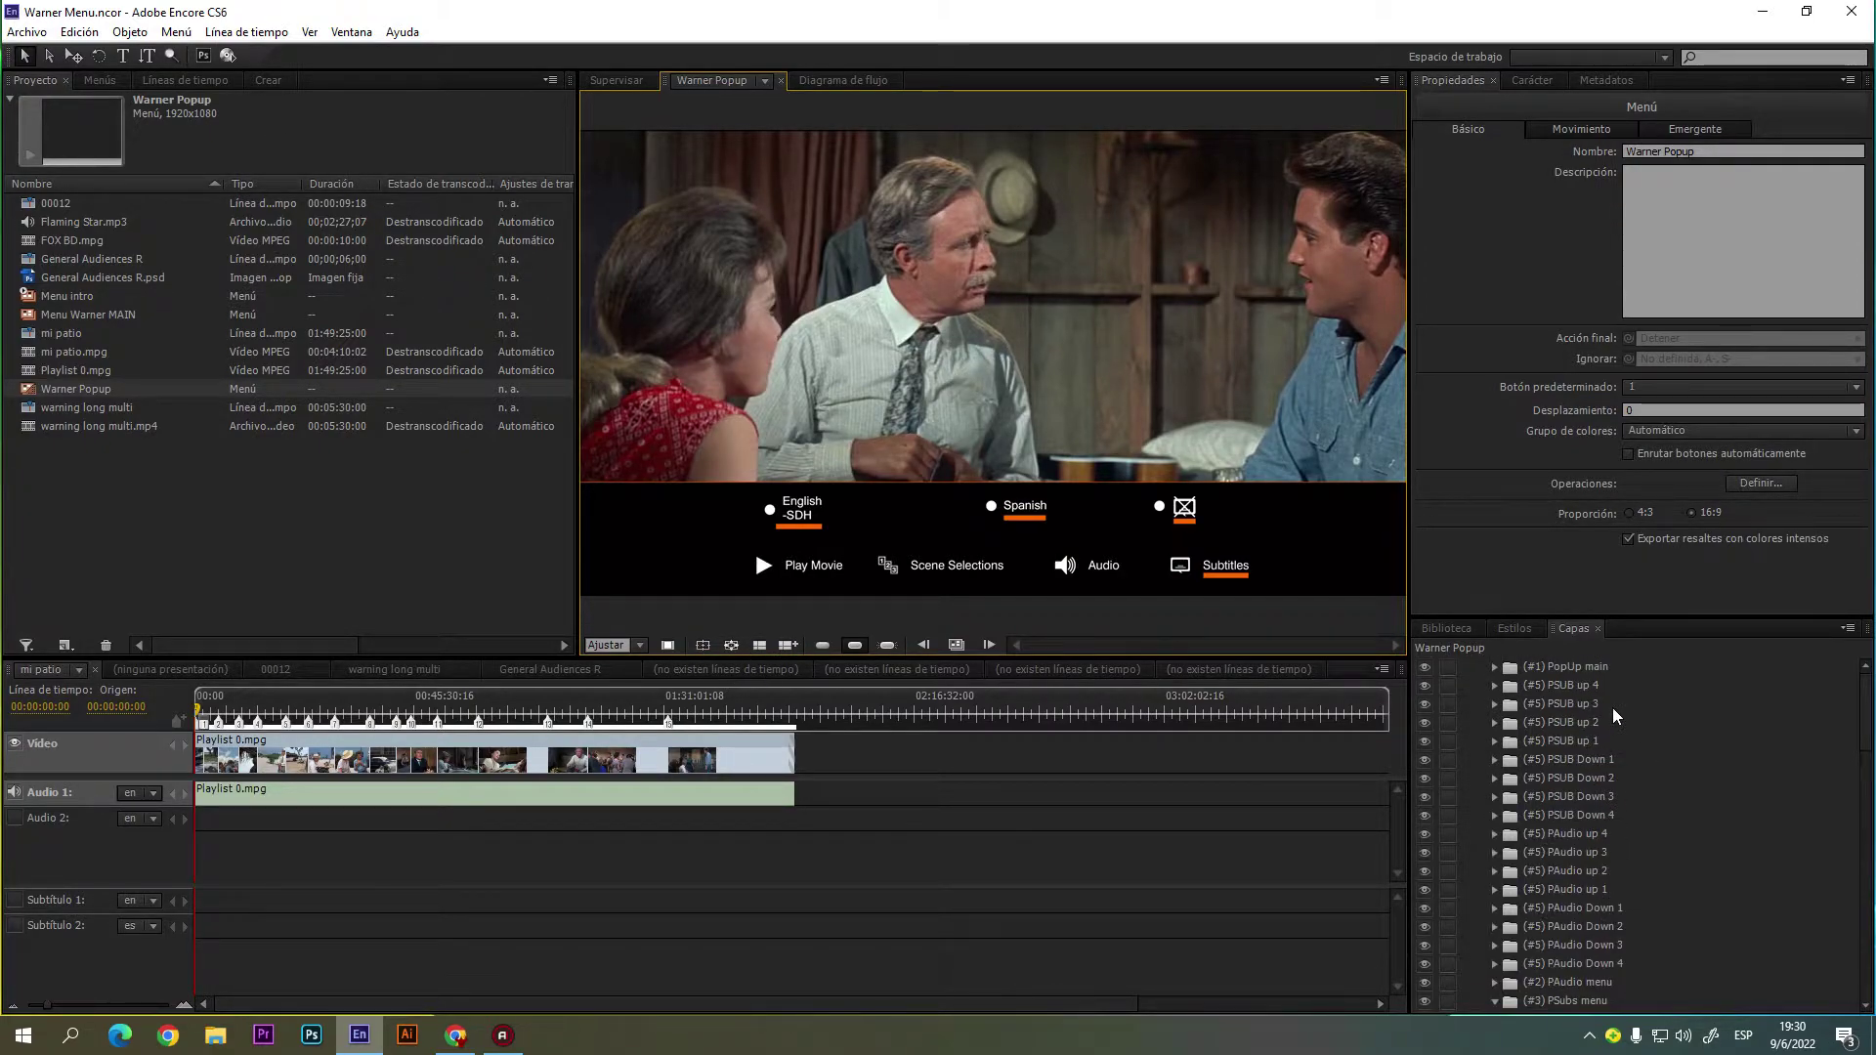
- Replace the menu with Warner PopupMaster editado.psd from the MenúBDEn Warner folder
{"action": "left_click", "coordinate": [1581, 674]}
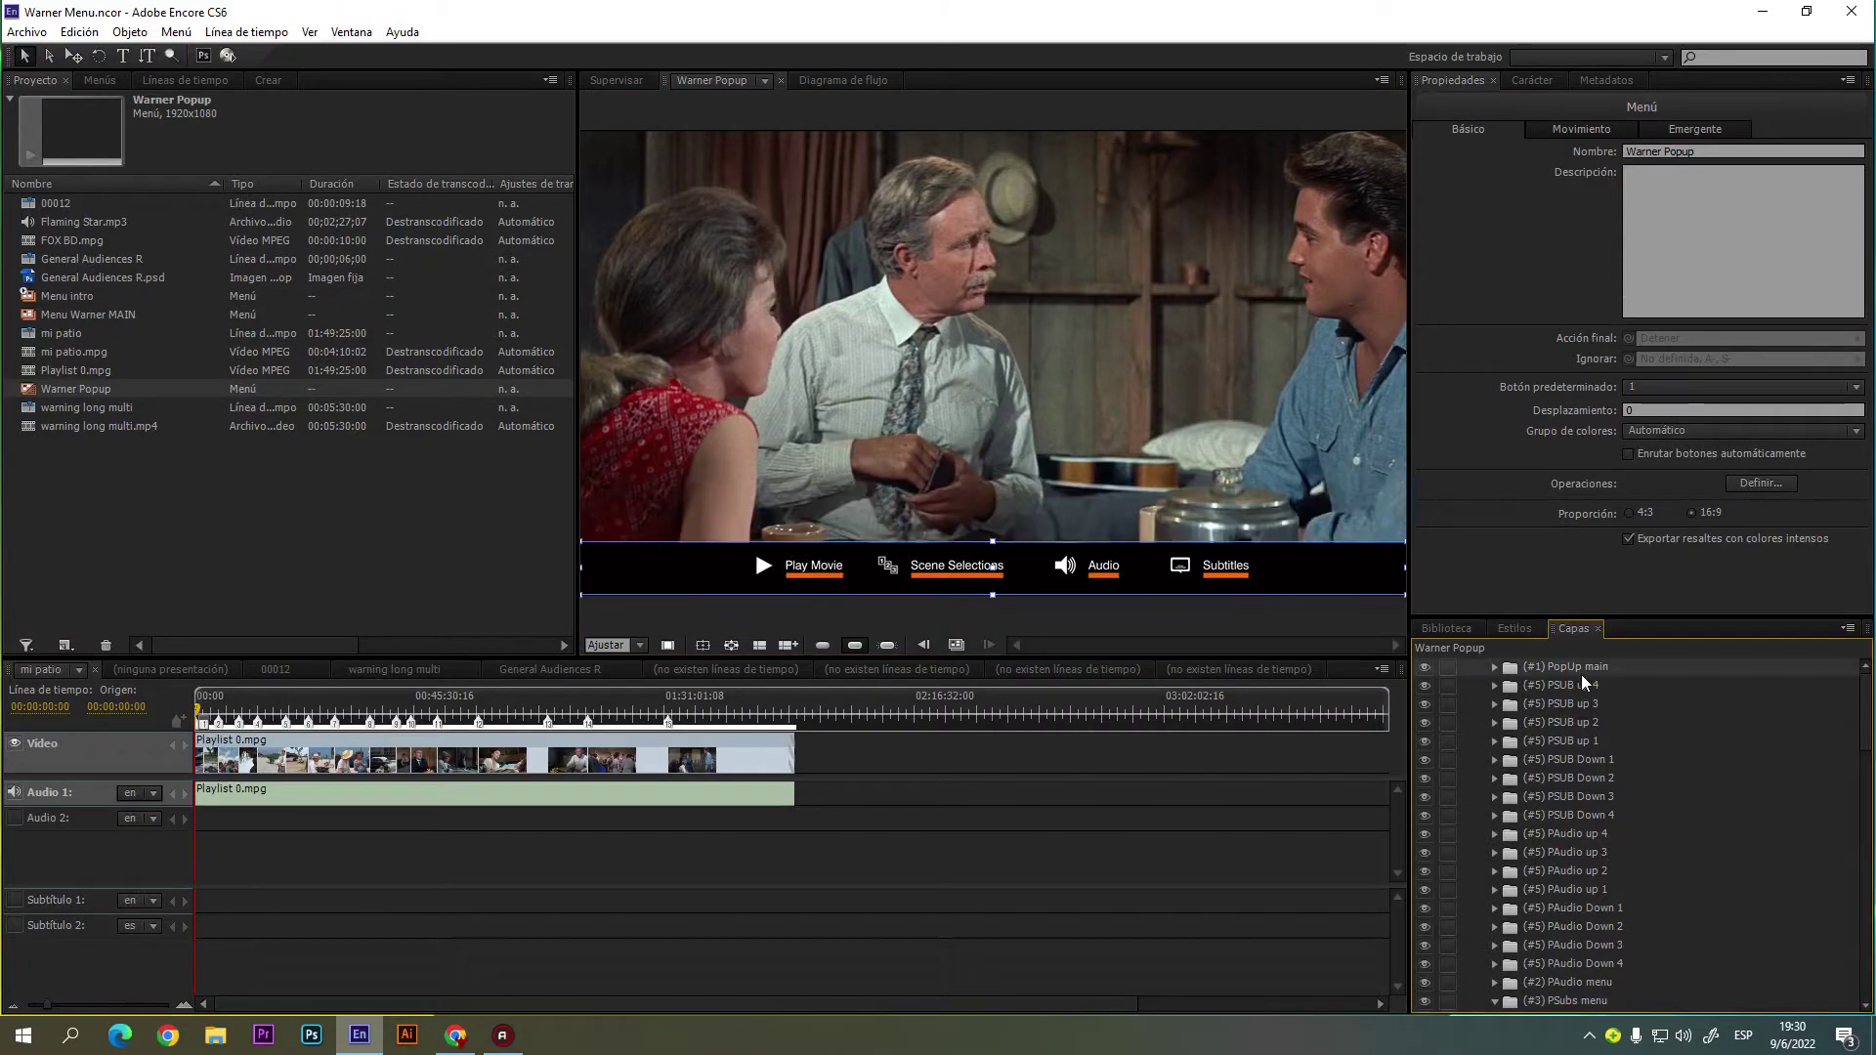
{"action": "left_click", "coordinate": [1048, 396]}
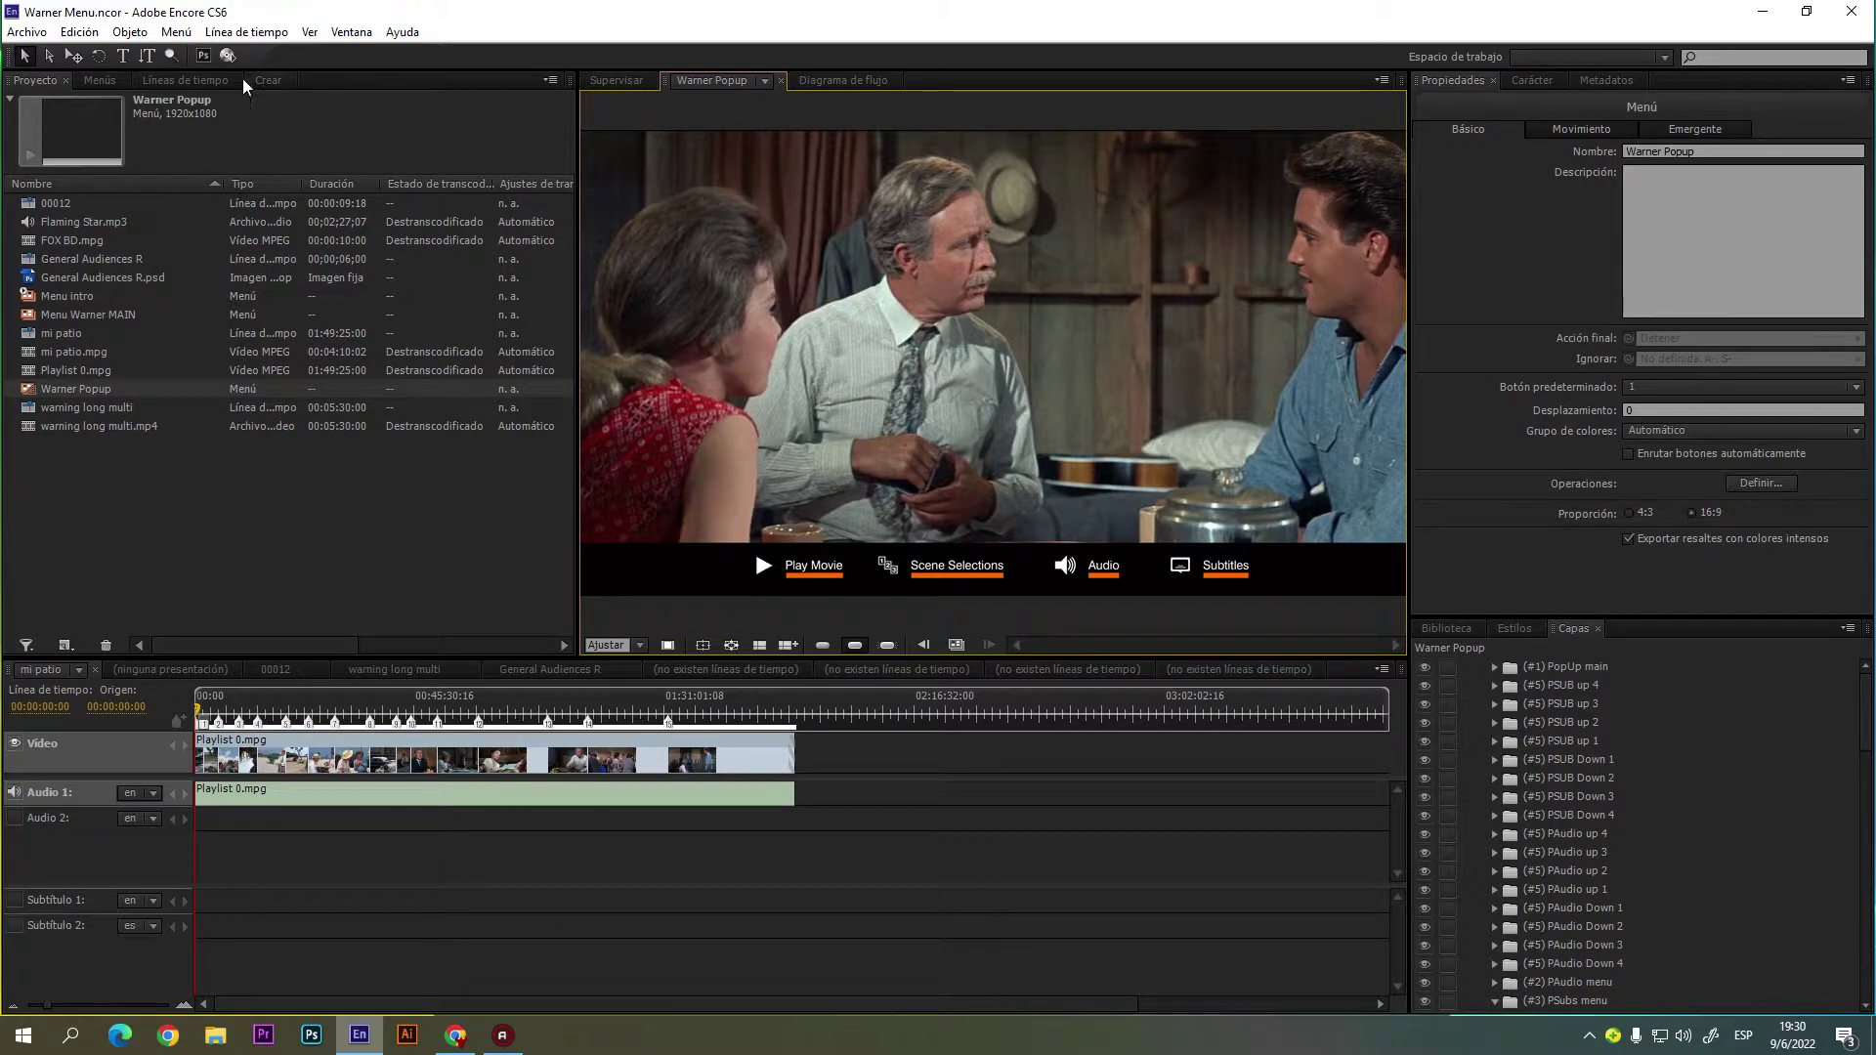
{"action": "left_click", "coordinate": [179, 33]}
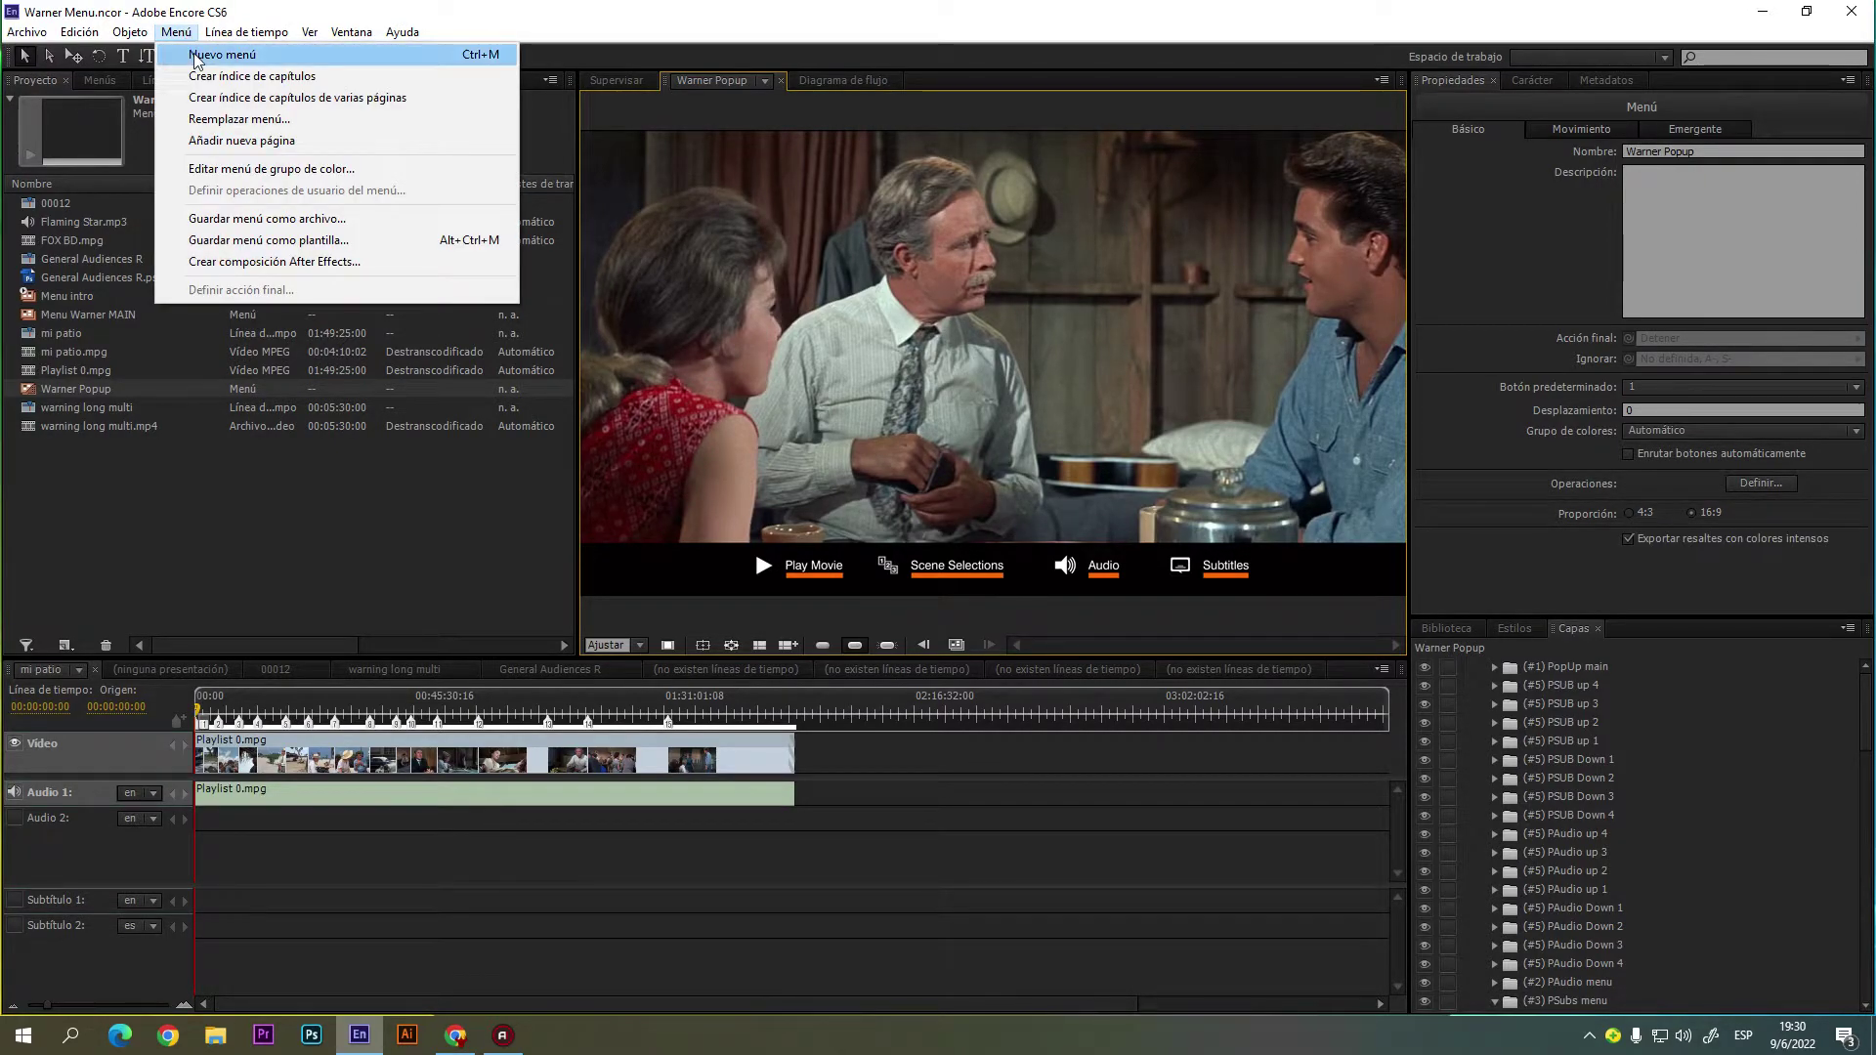
{"action": "left_click", "coordinate": [234, 119]}
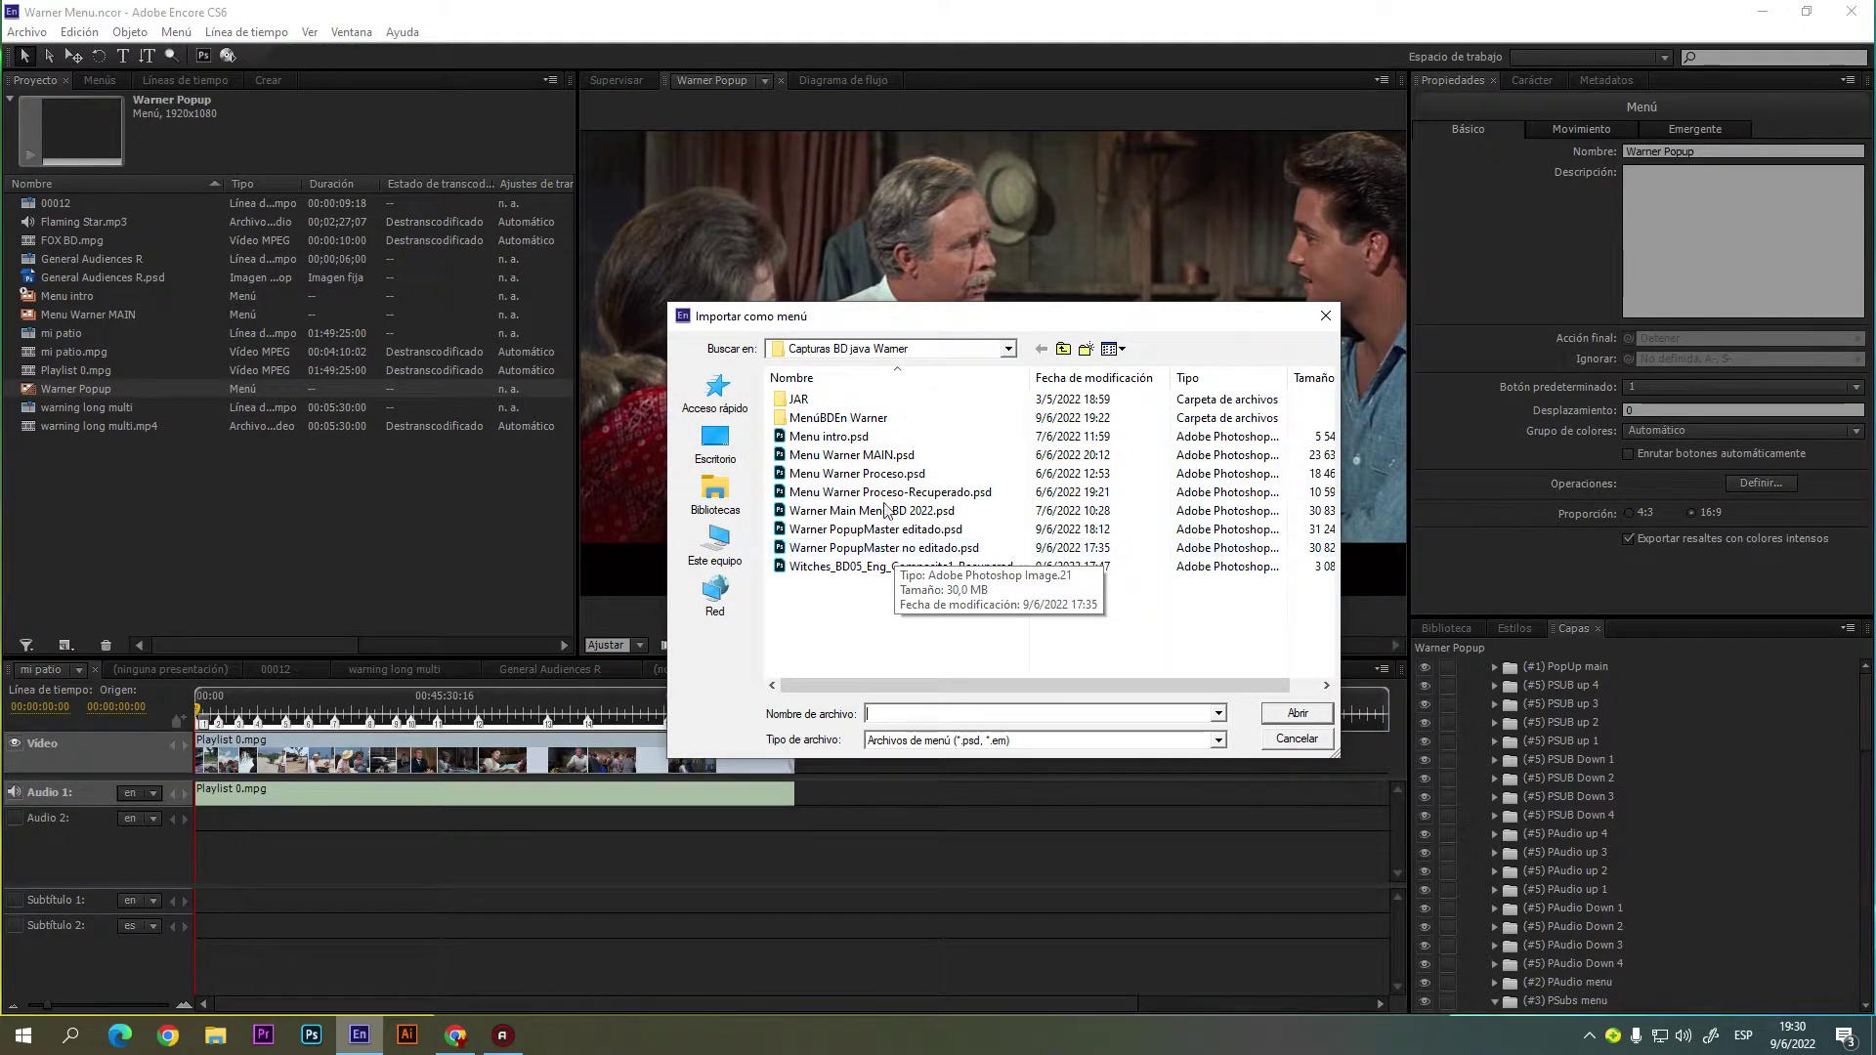
{"action": "double_click", "coordinate": [866, 419]}
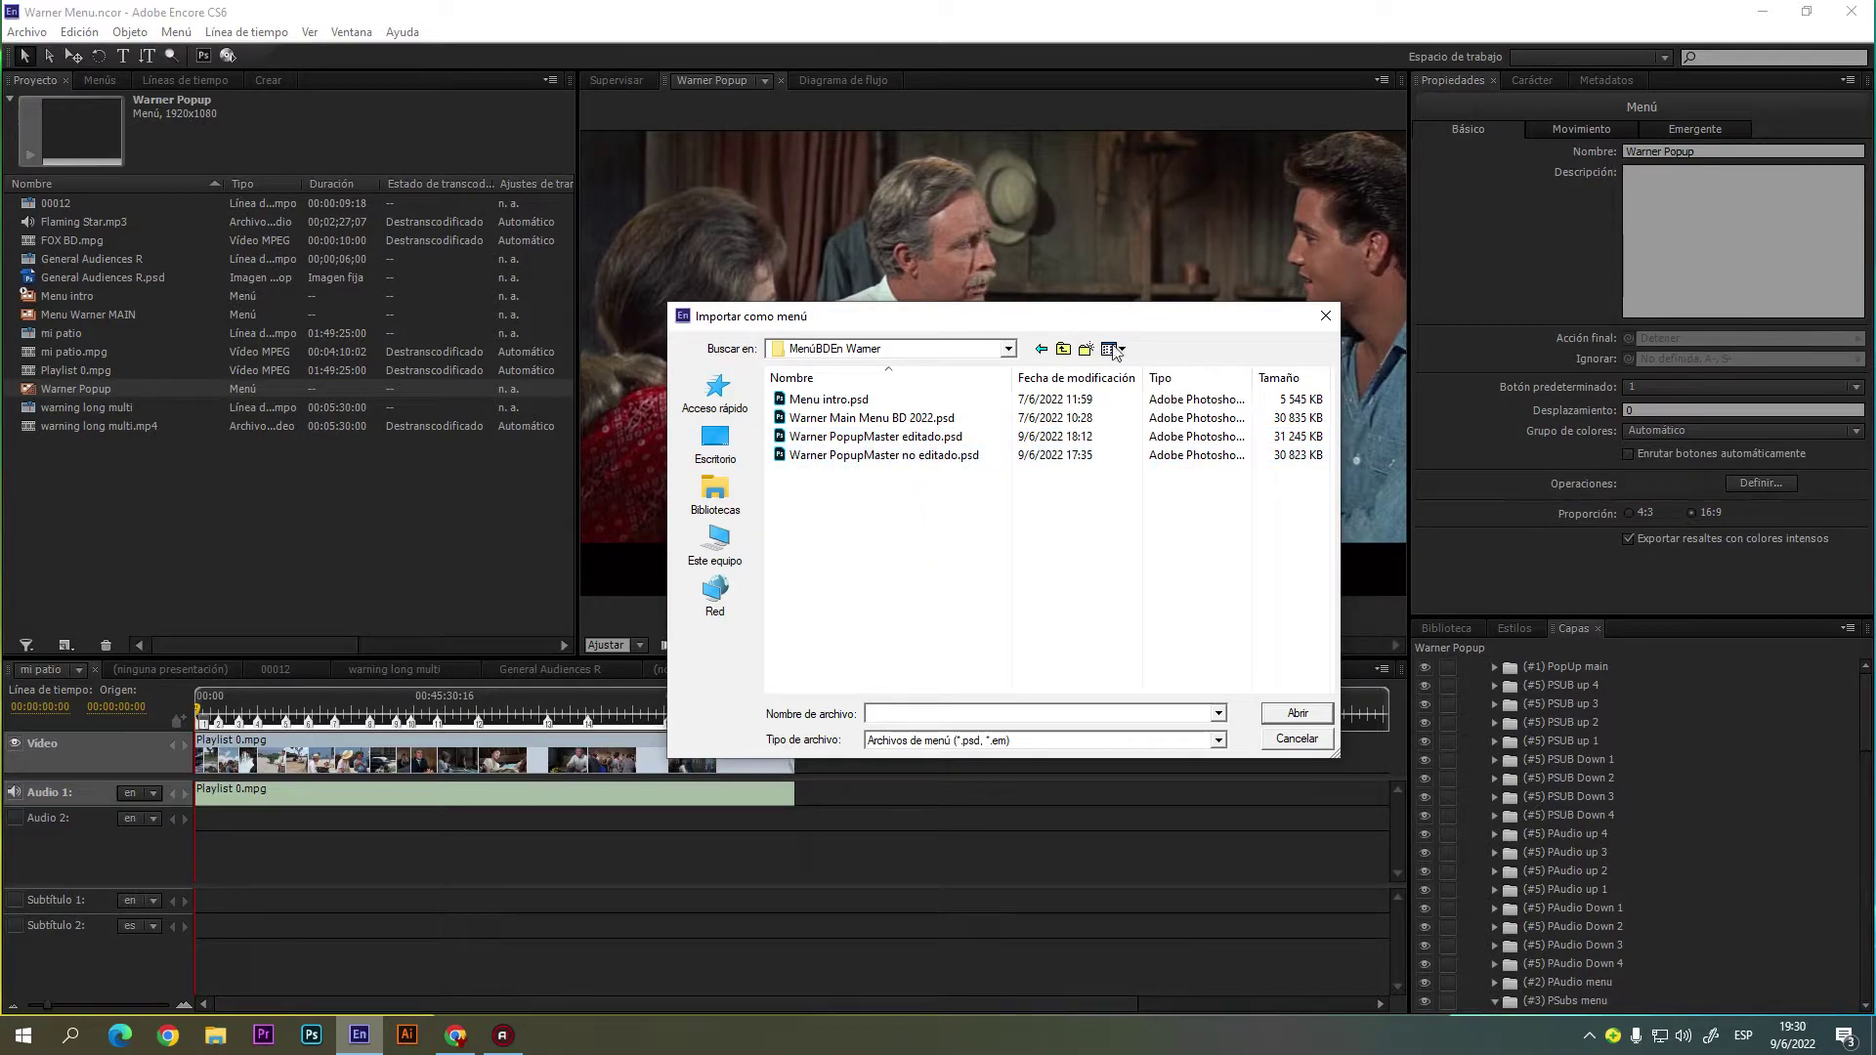
{"action": "left_click", "coordinate": [903, 440]}
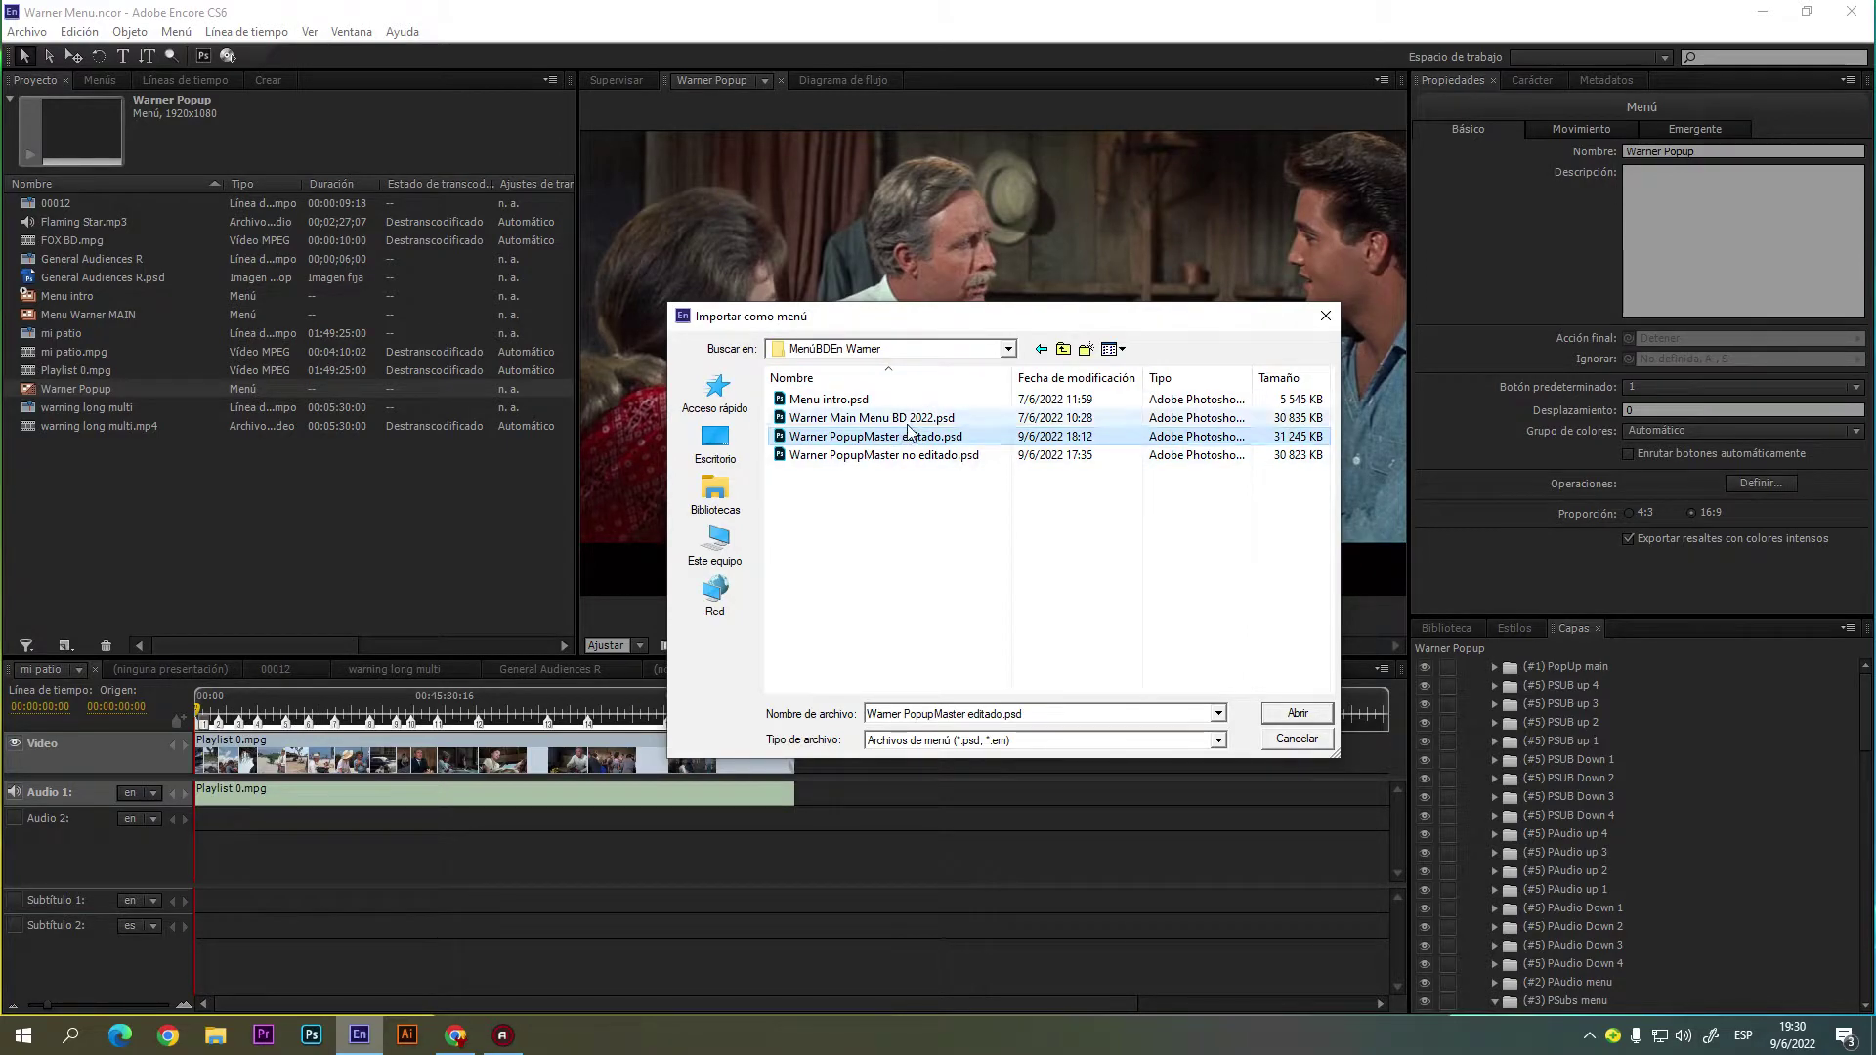
{"action": "left_click", "coordinate": [1300, 714]}
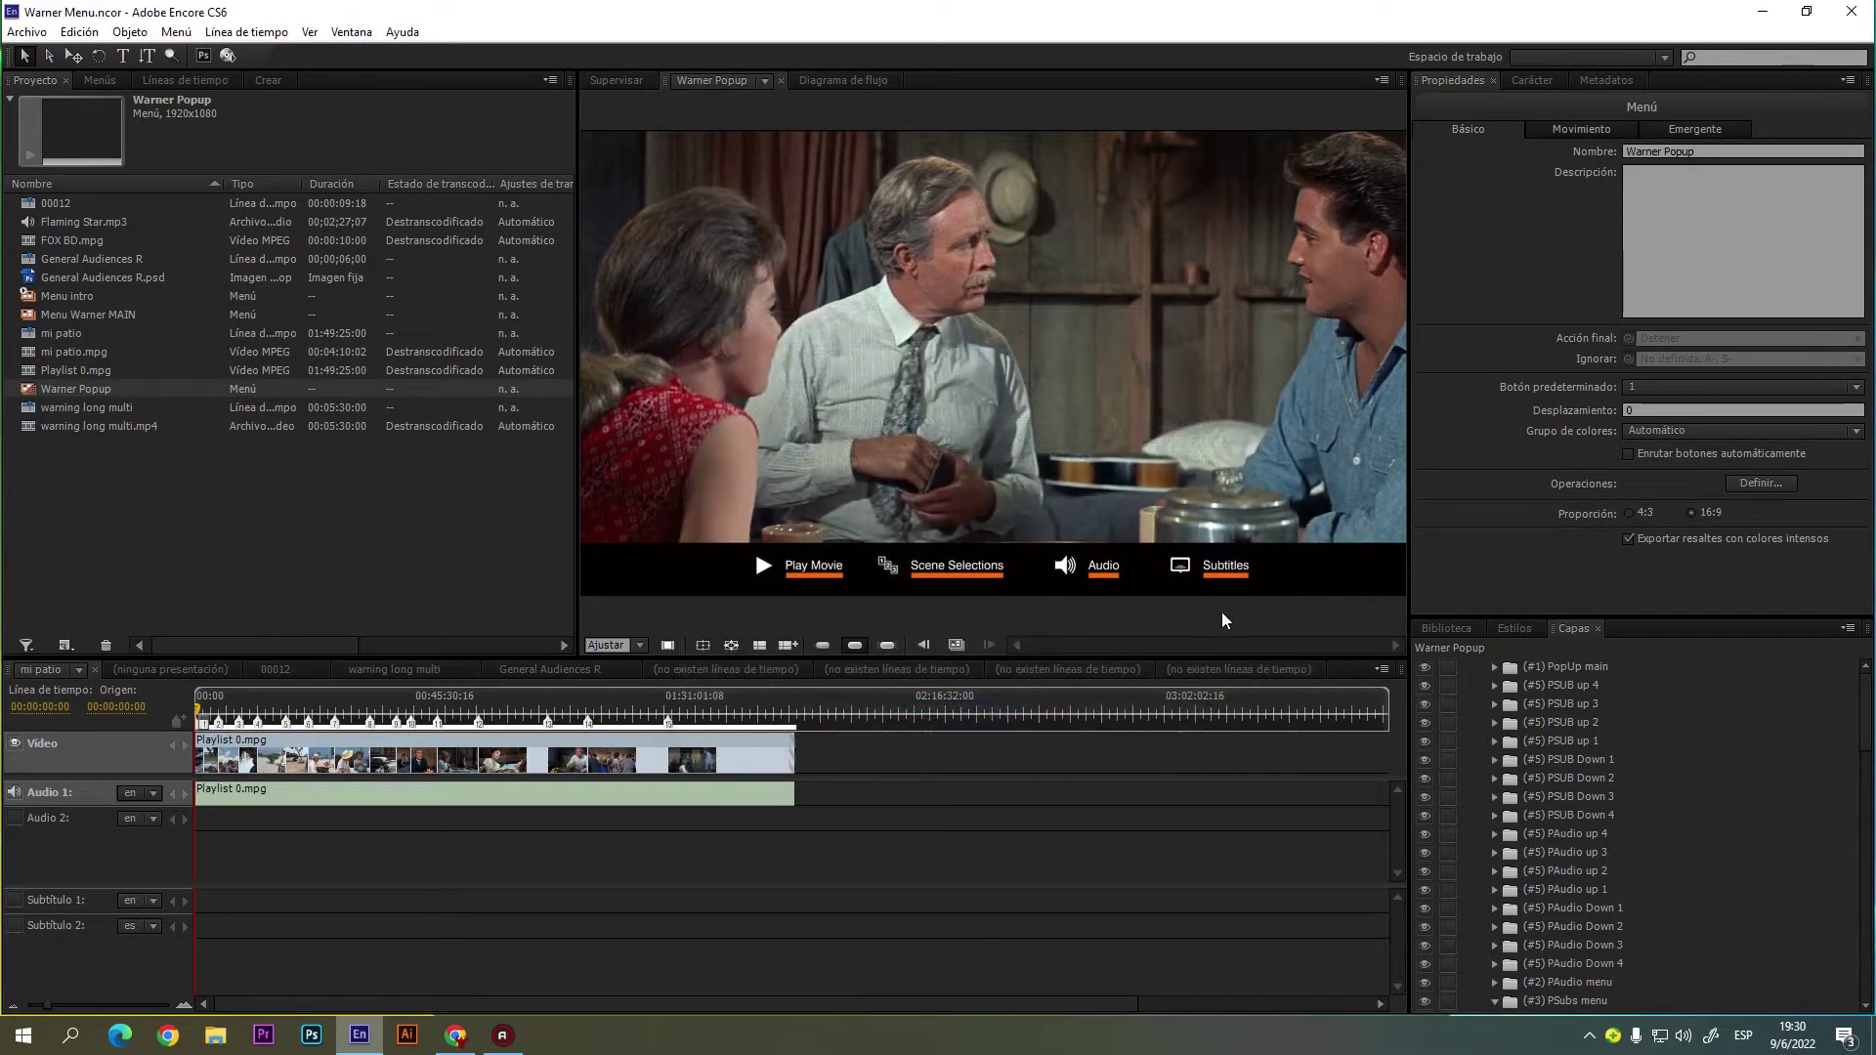
- Make the first button read Disc Menu and show scene thumbnails 11–15 via the PopUp main layer
{"action": "left_click", "coordinate": [775, 584]}
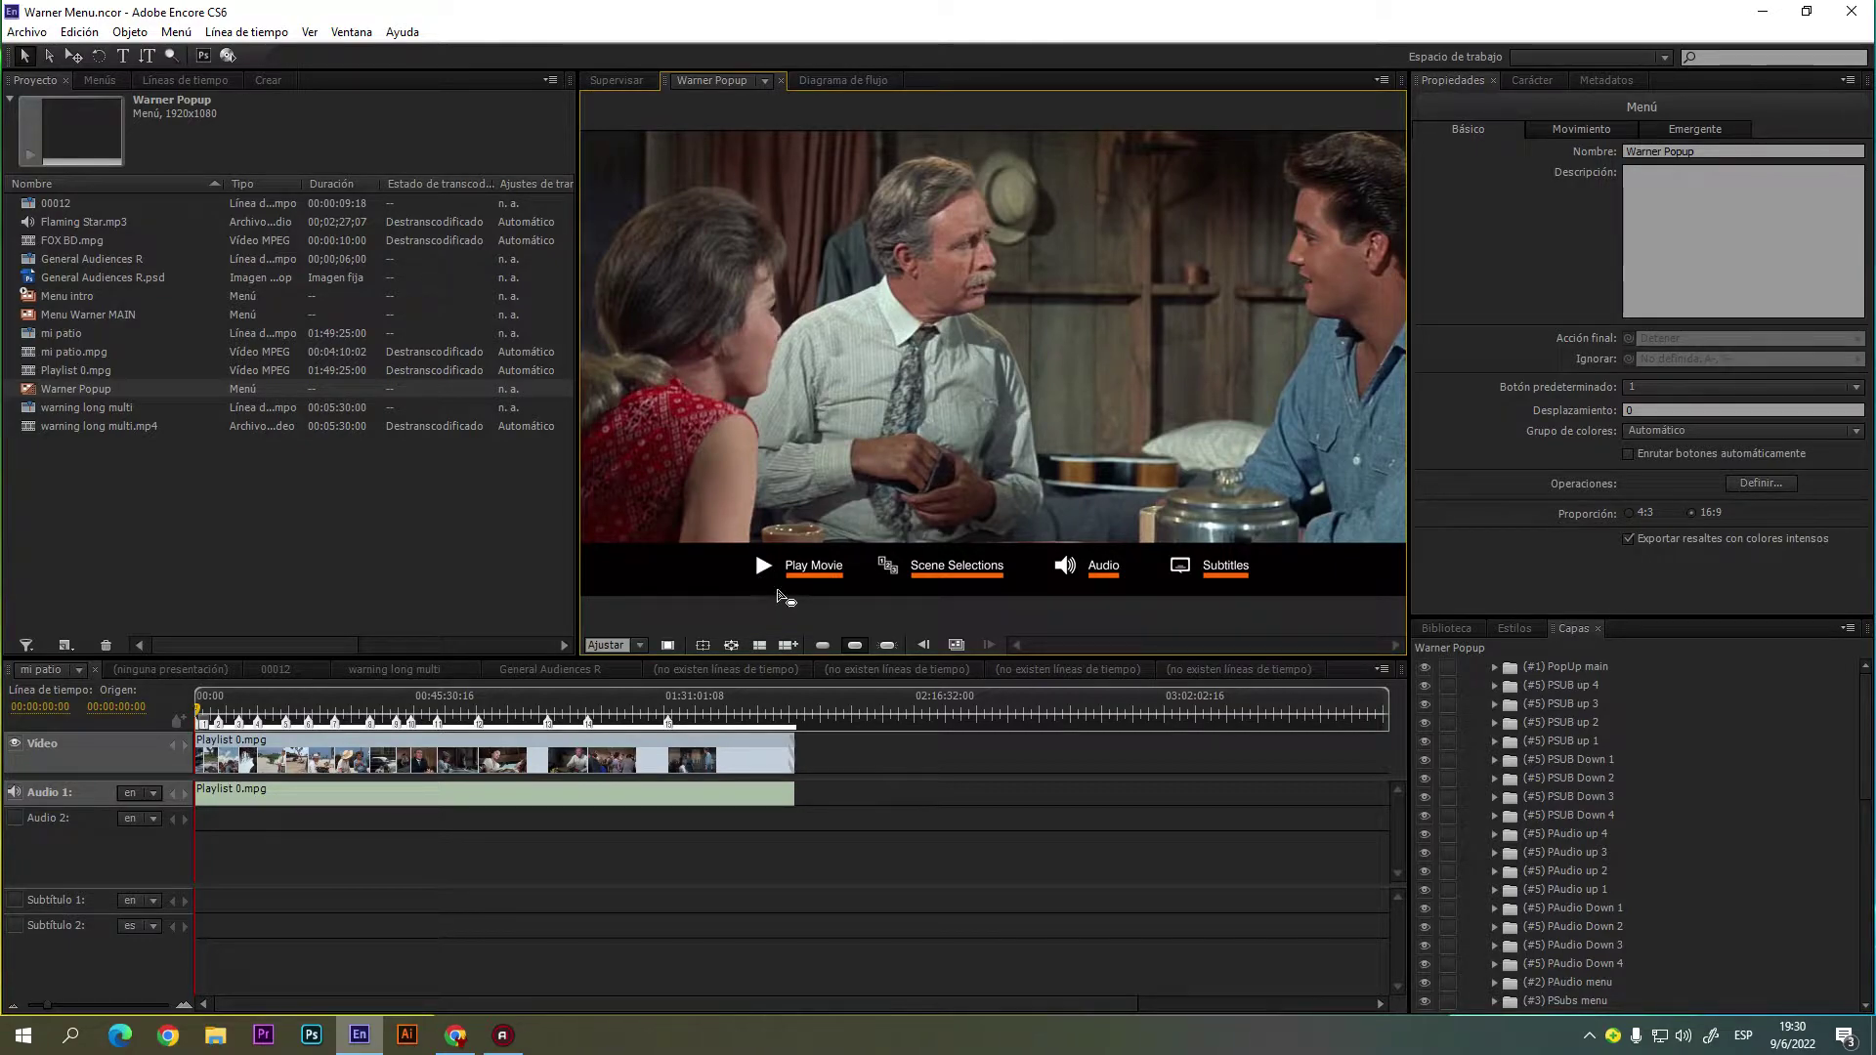
{"action": "left_click", "coordinate": [786, 586]}
{"action": "left_click", "coordinate": [705, 565]}
{"action": "left_click", "coordinate": [892, 475]}
{"action": "left_click", "coordinate": [1555, 666]}
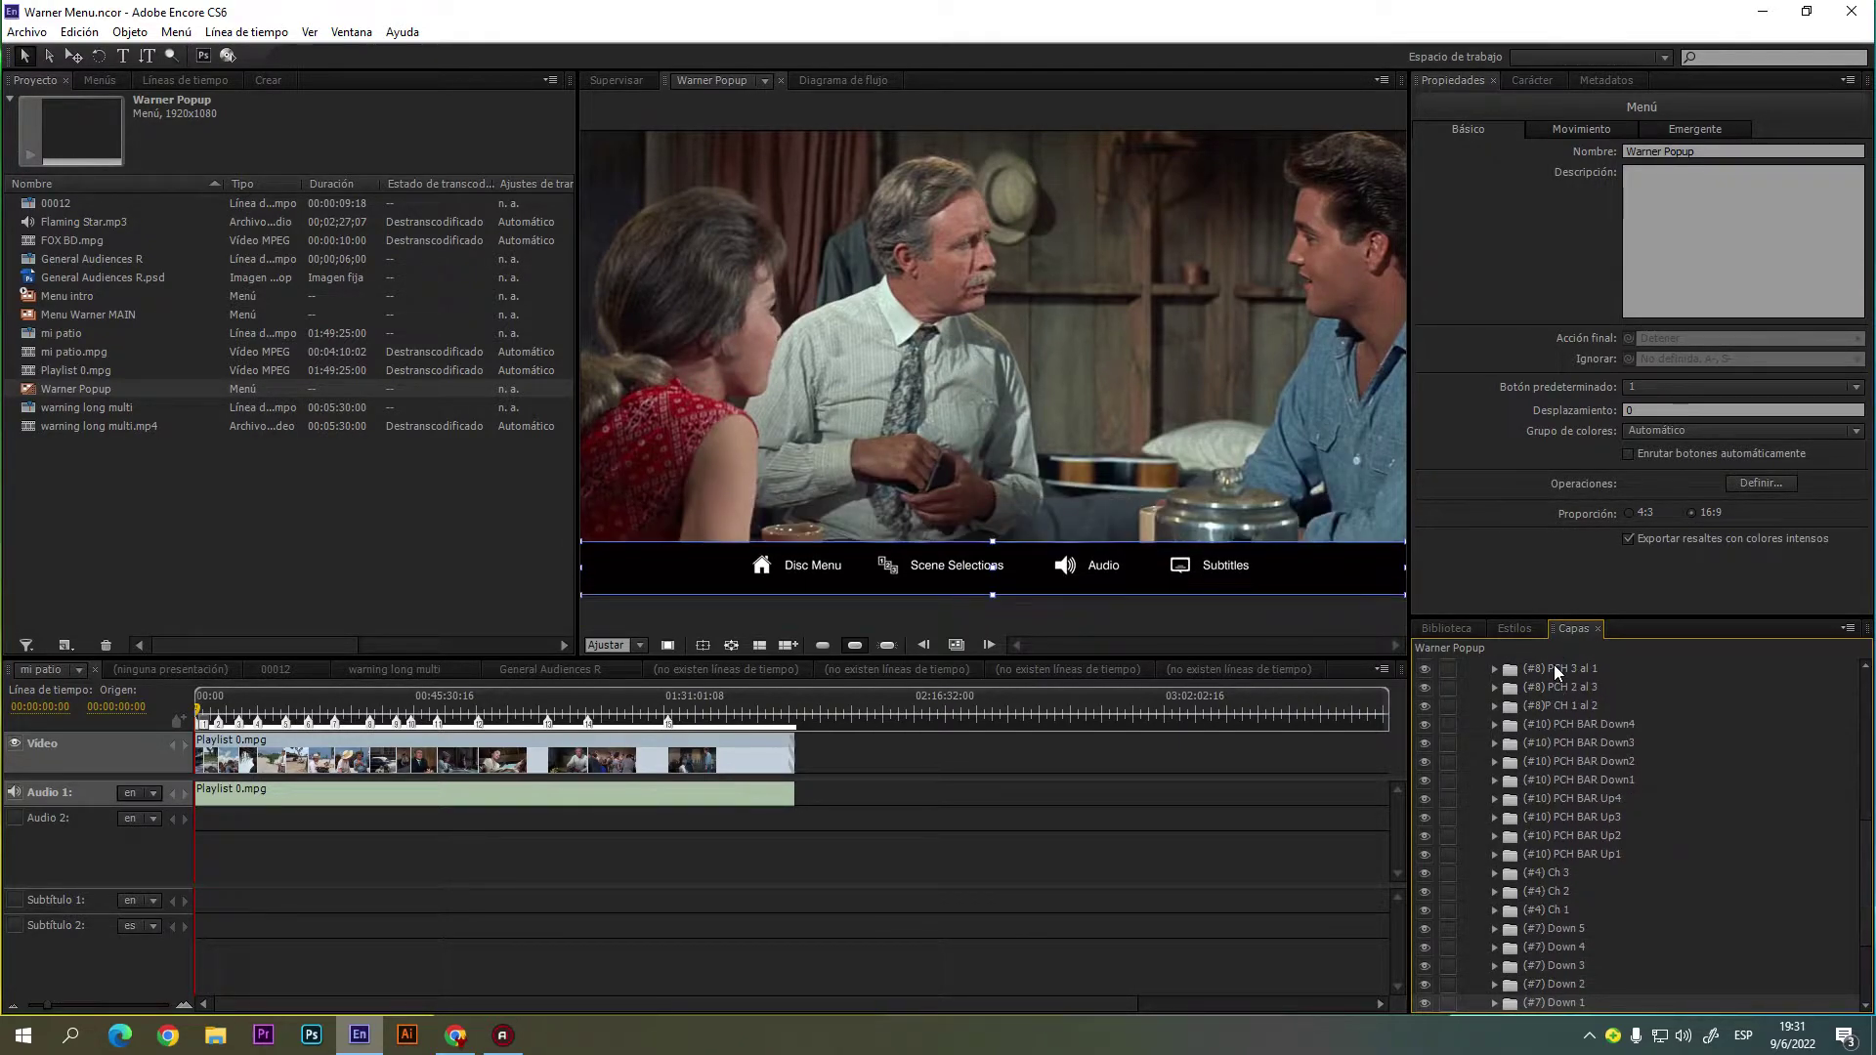
{"action": "scroll", "coordinate": [1553, 664], "scroll_direction": "down", "scroll_amount": 3}
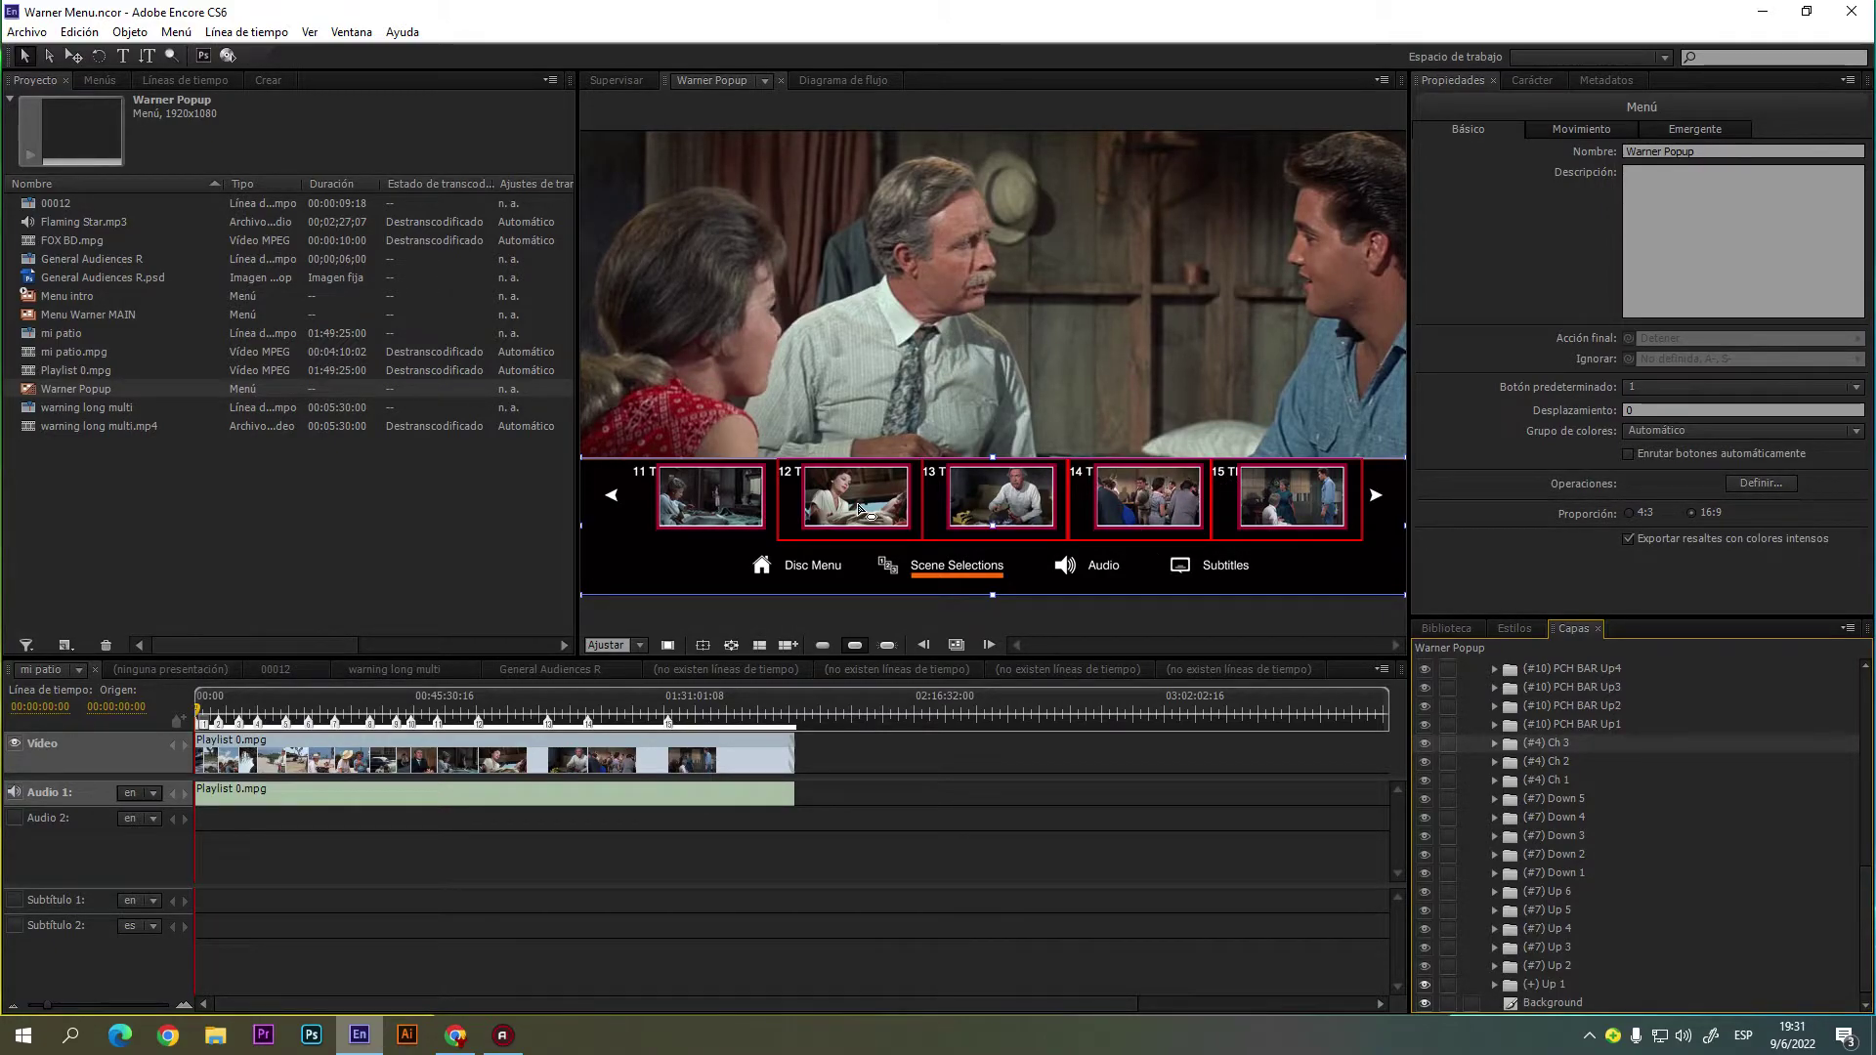
- Delete the TB suffix from scene buttons 11, 12 and 13 in the Nombre field
{"action": "left_click", "coordinate": [1003, 516]}
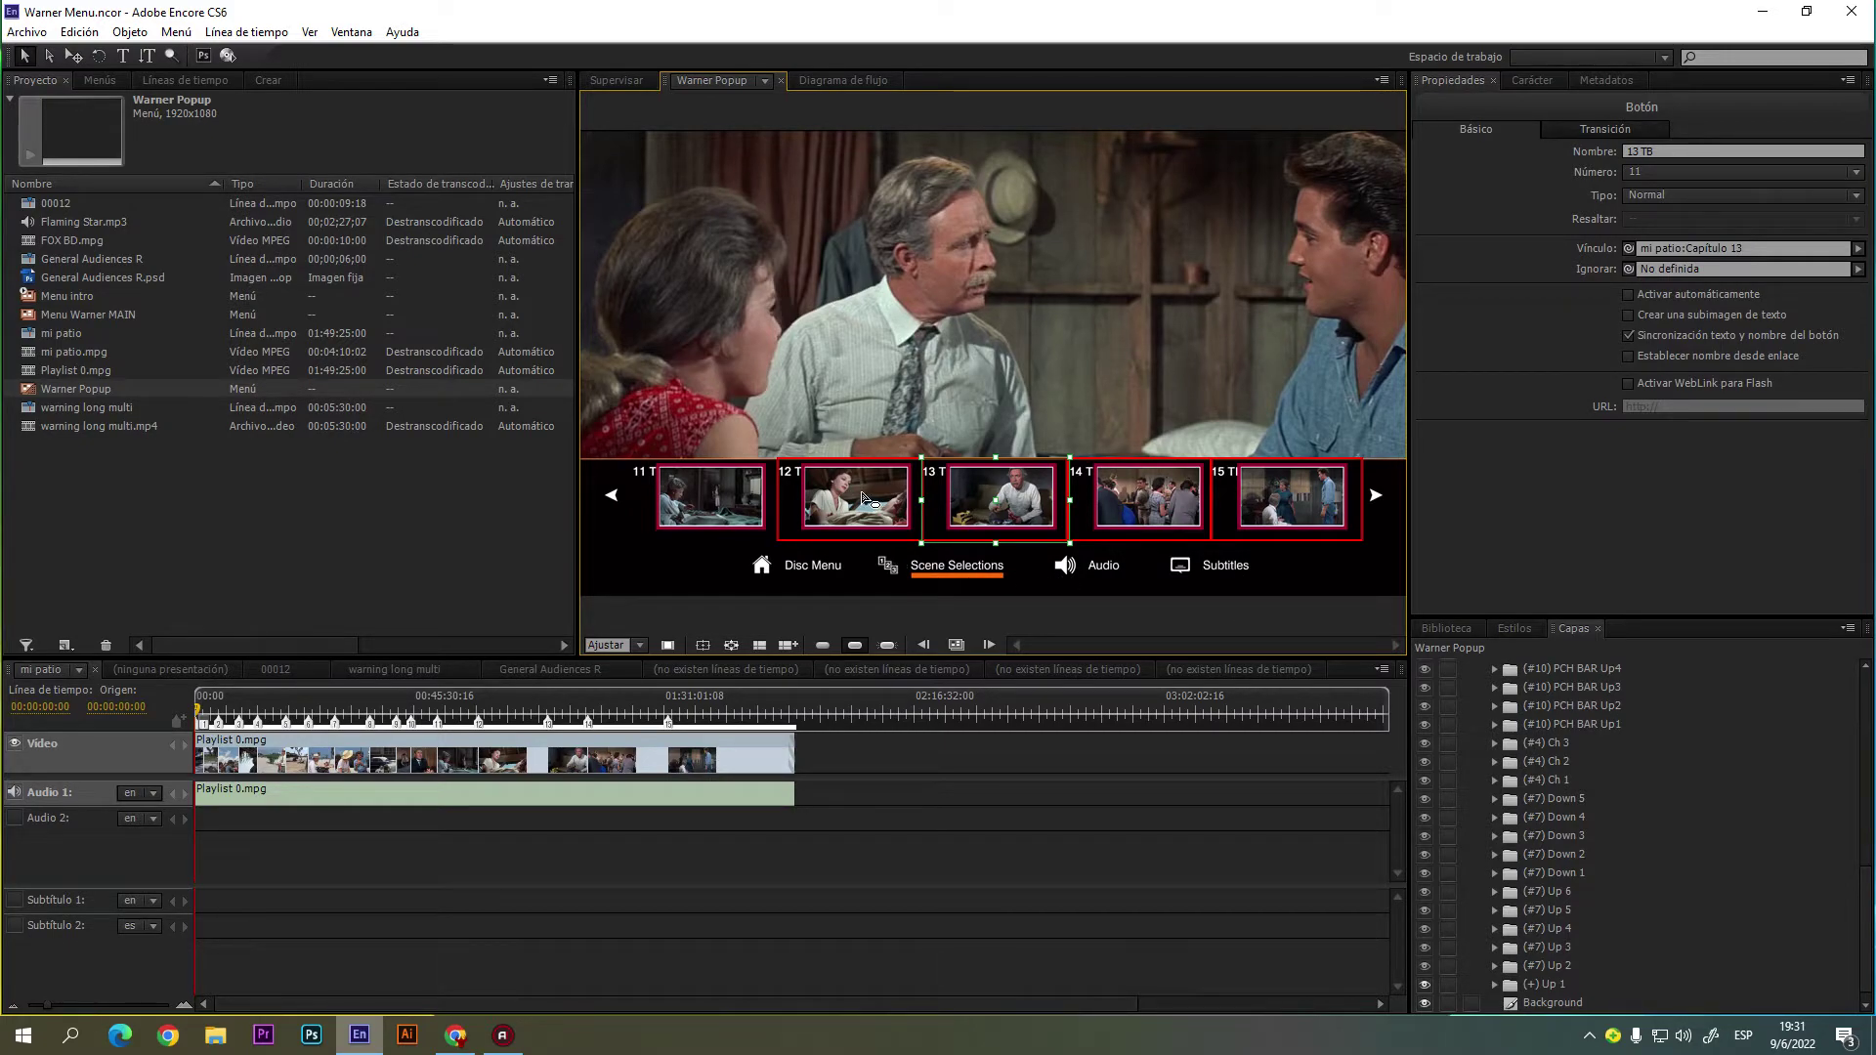
{"action": "left_click", "coordinate": [690, 505]}
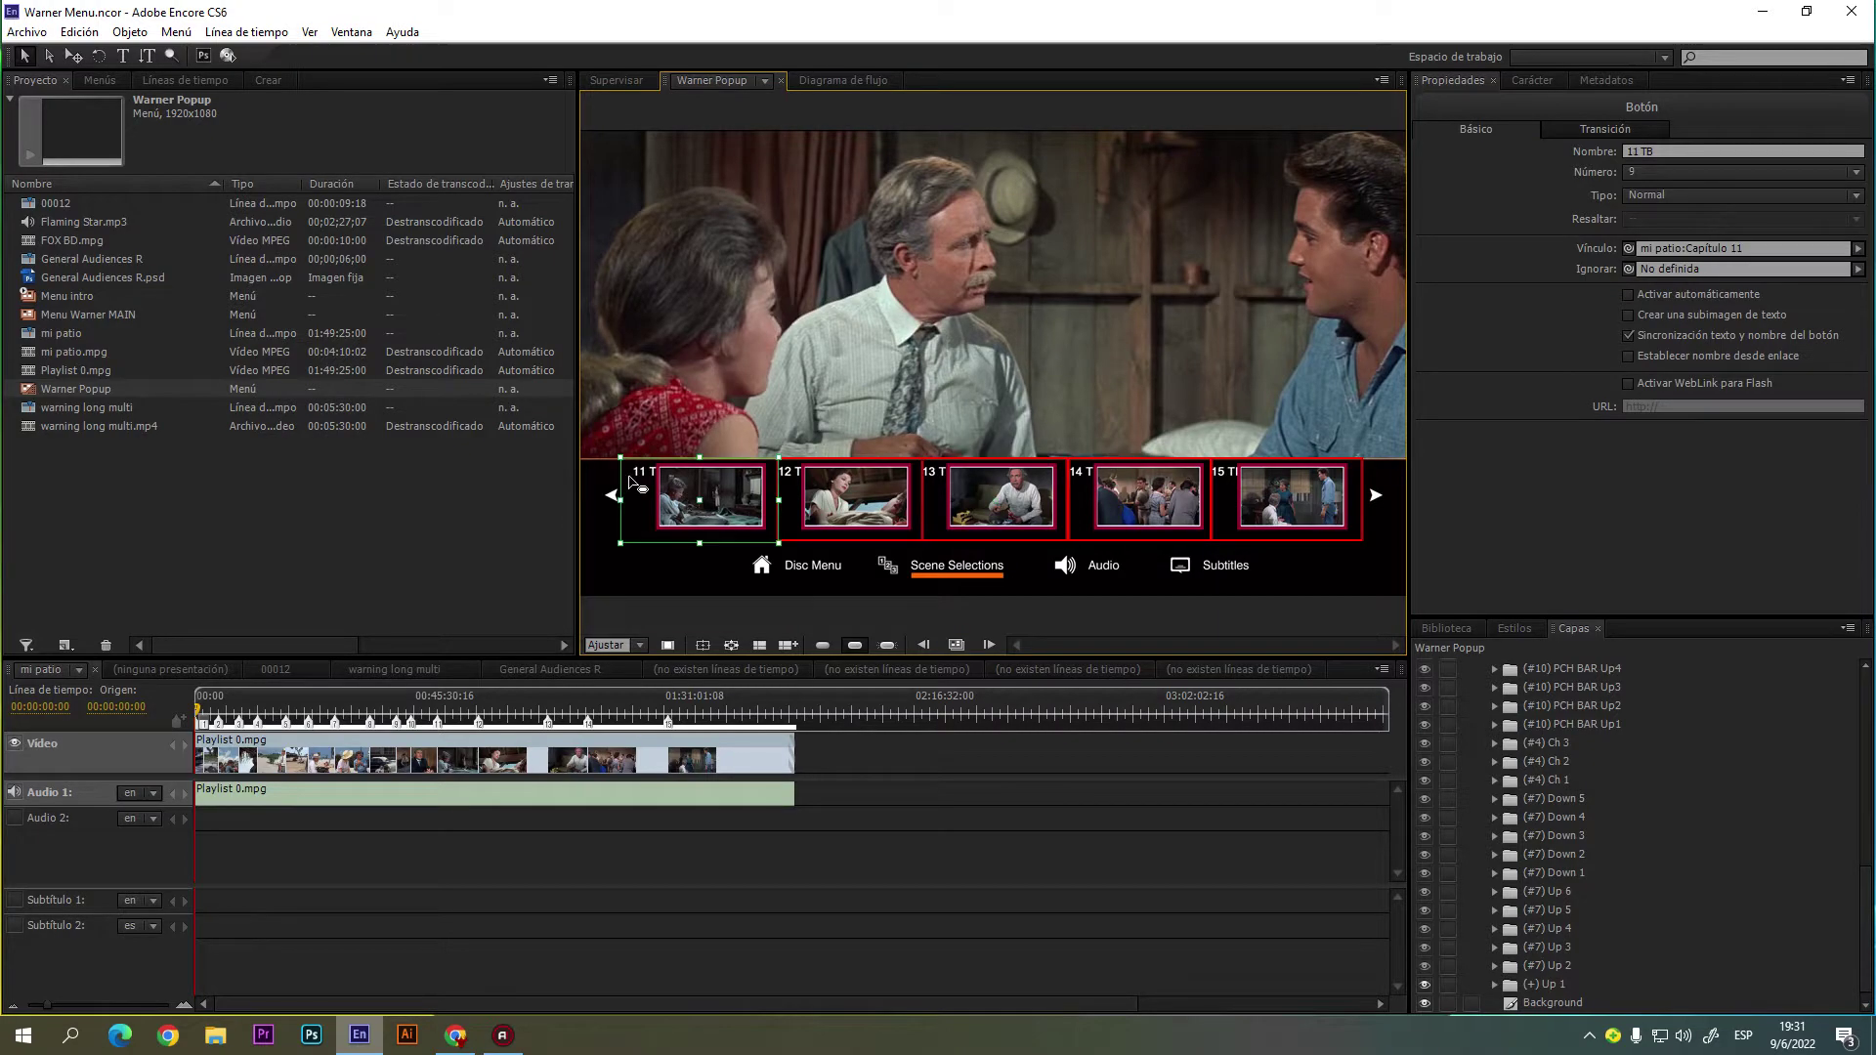
{"action": "double_click", "coordinate": [1645, 151]}
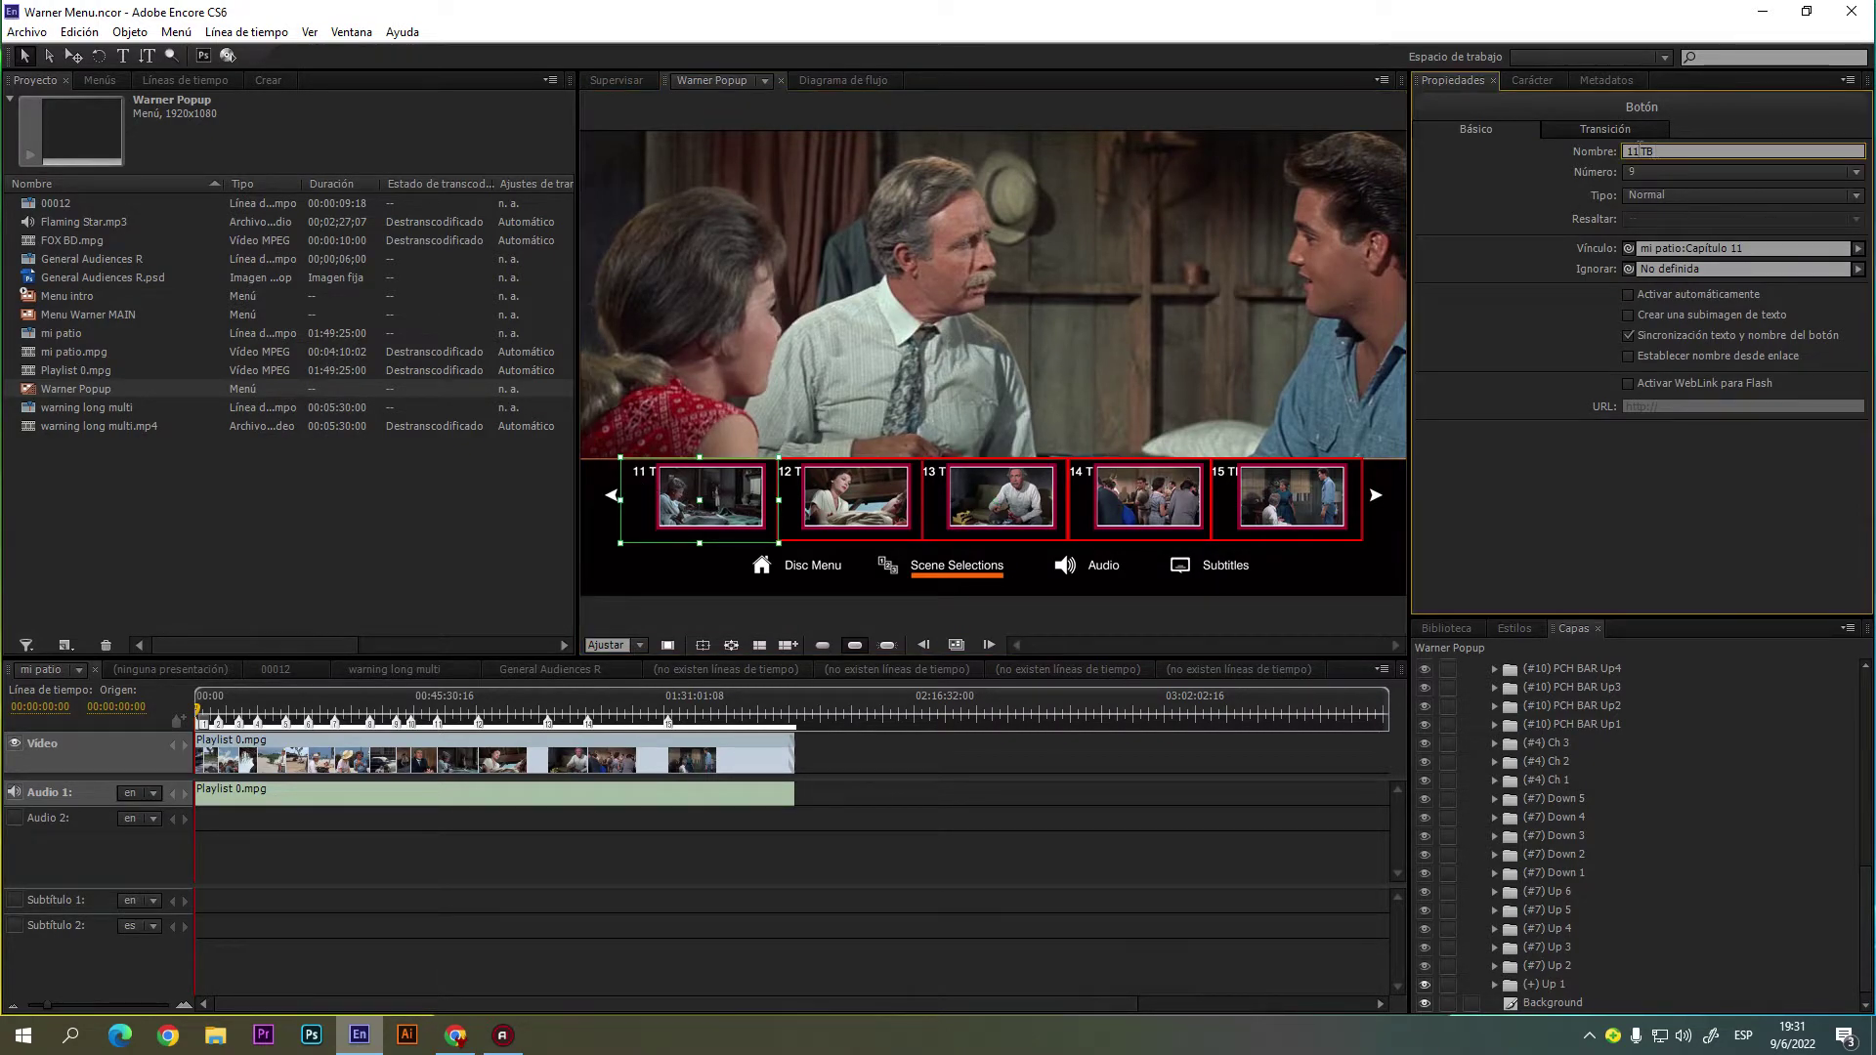
{"action": "key", "text": "BackSpace"}
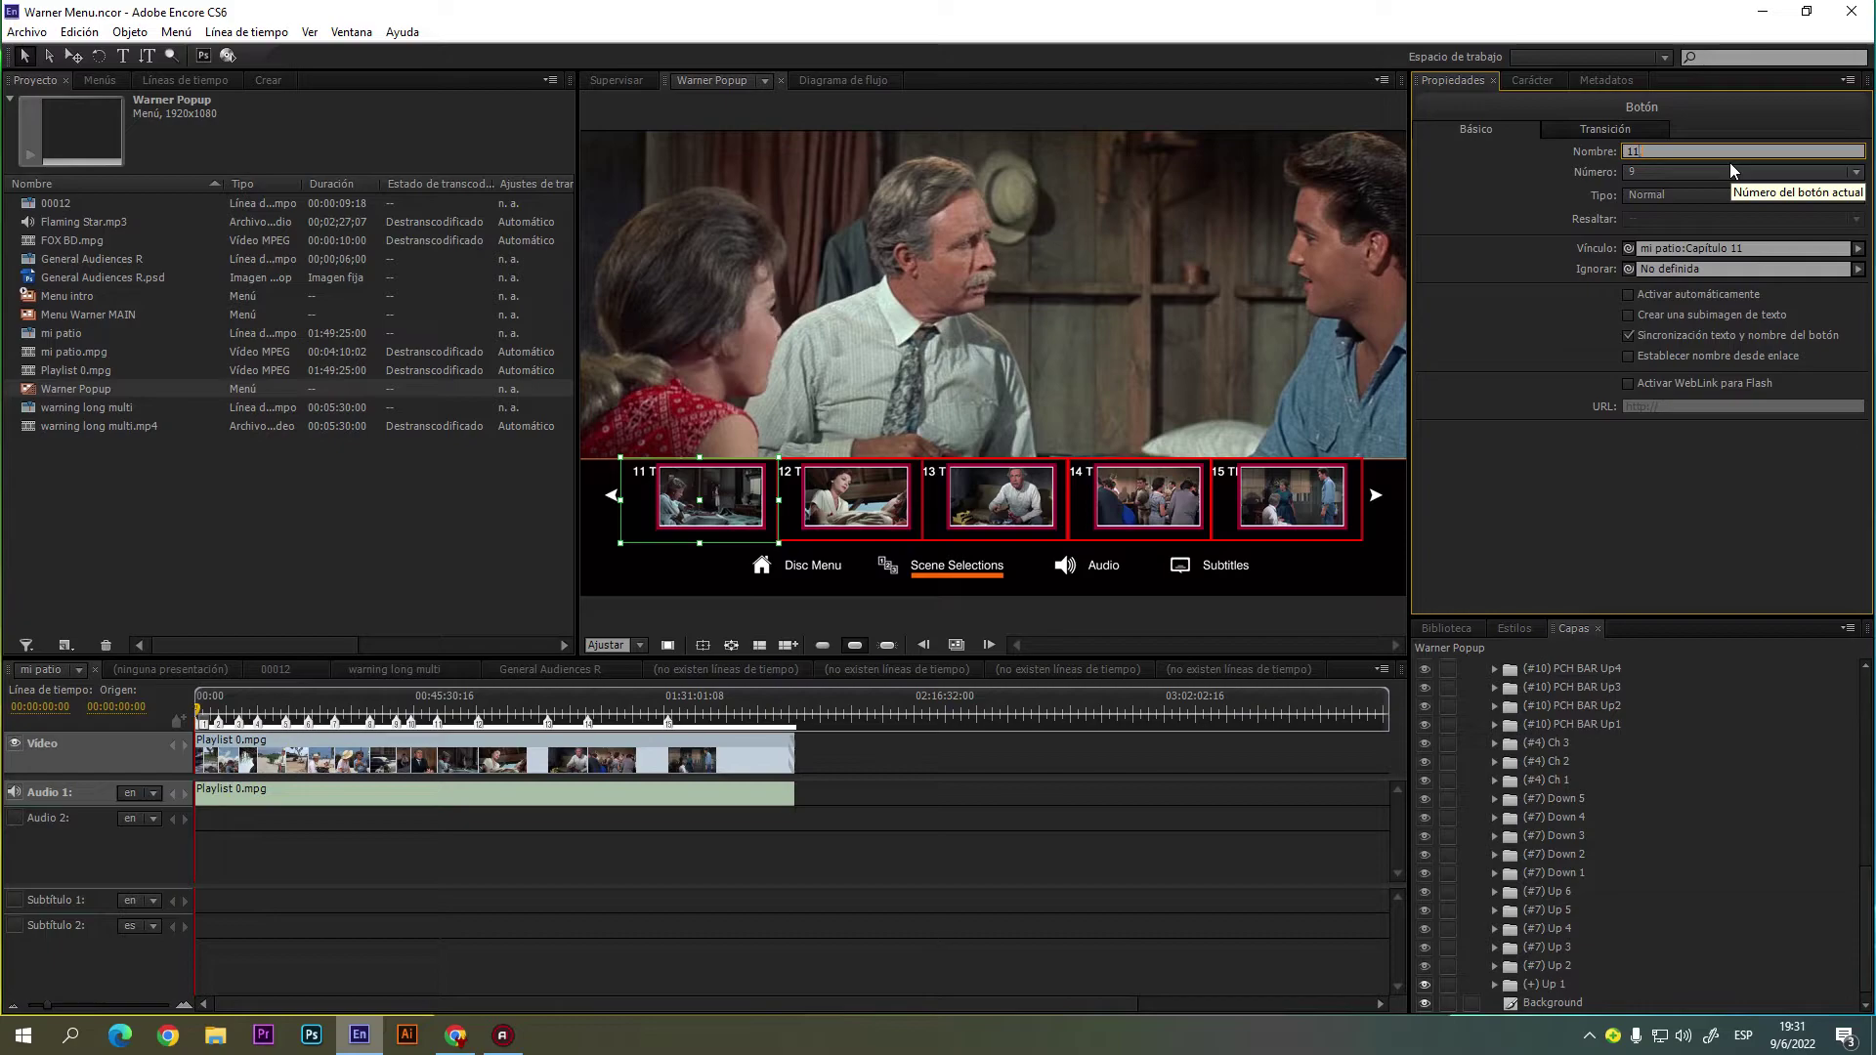
{"action": "left_click", "coordinate": [873, 496]}
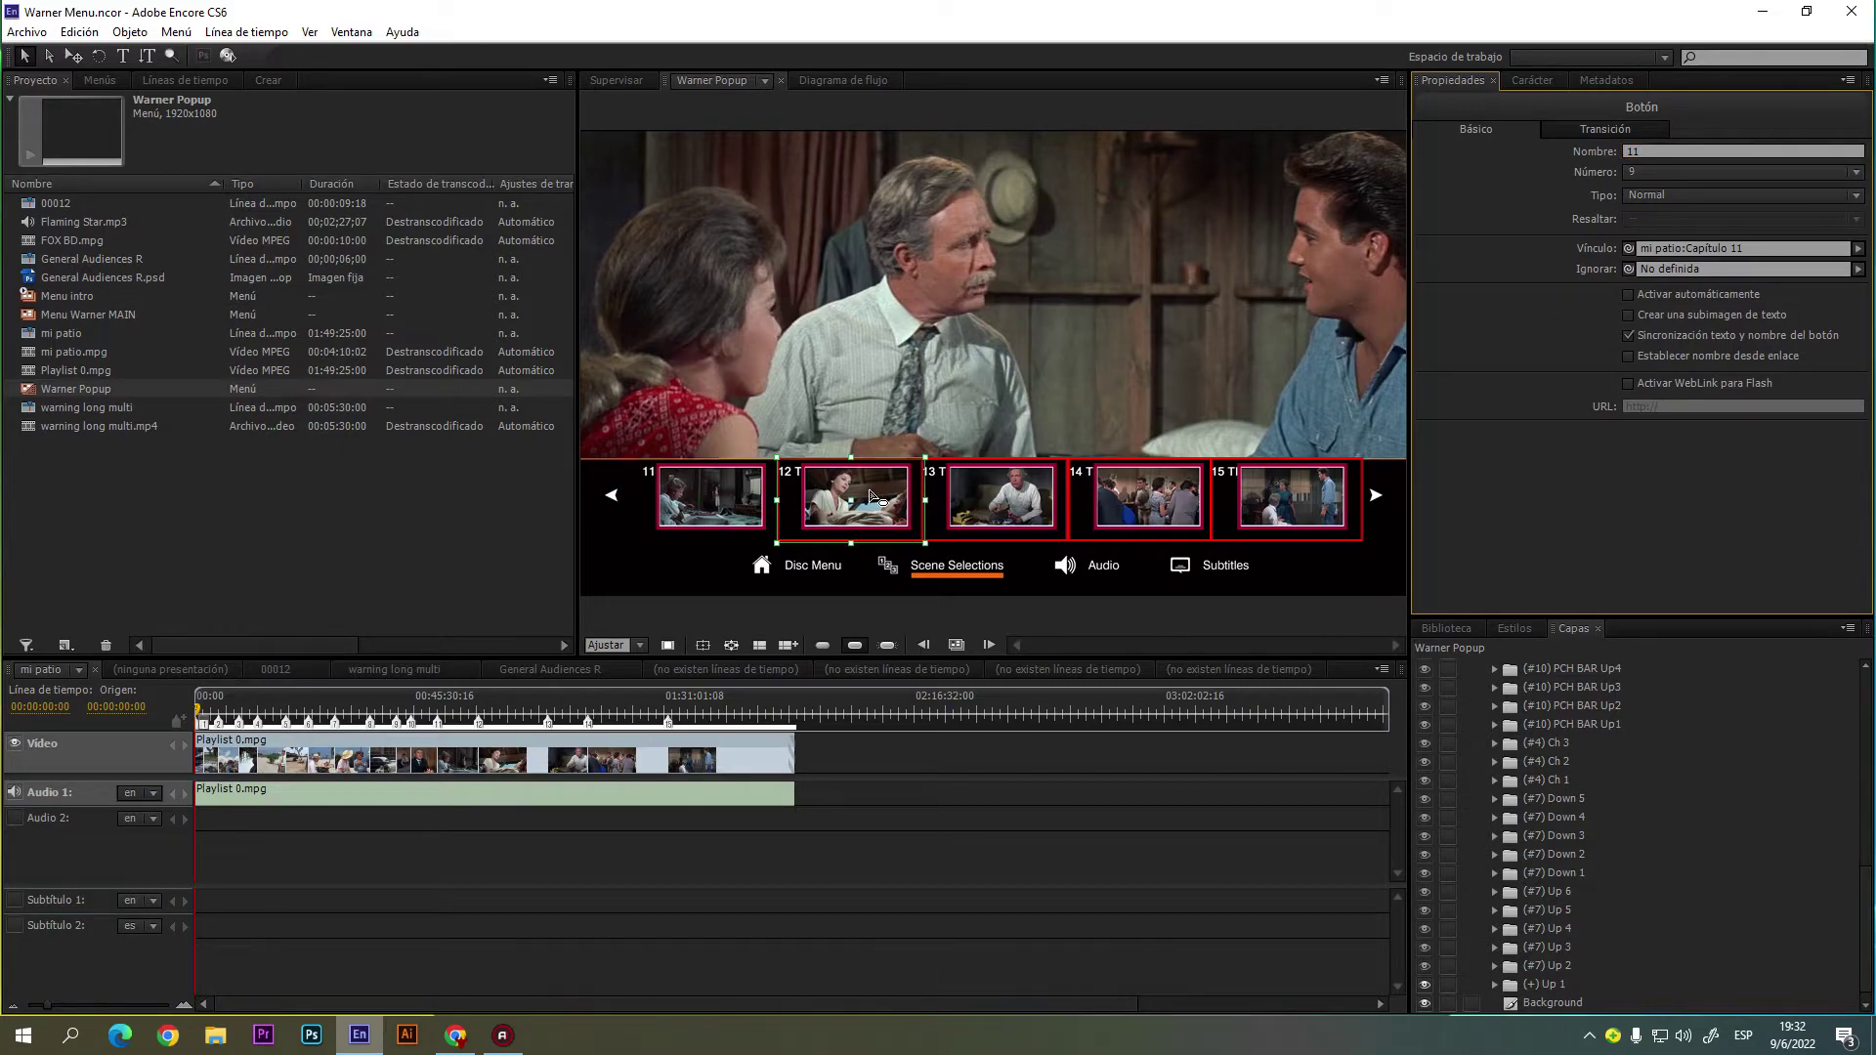
{"action": "double_click", "coordinate": [1645, 151]}
{"action": "key", "text": "BackSpace"}
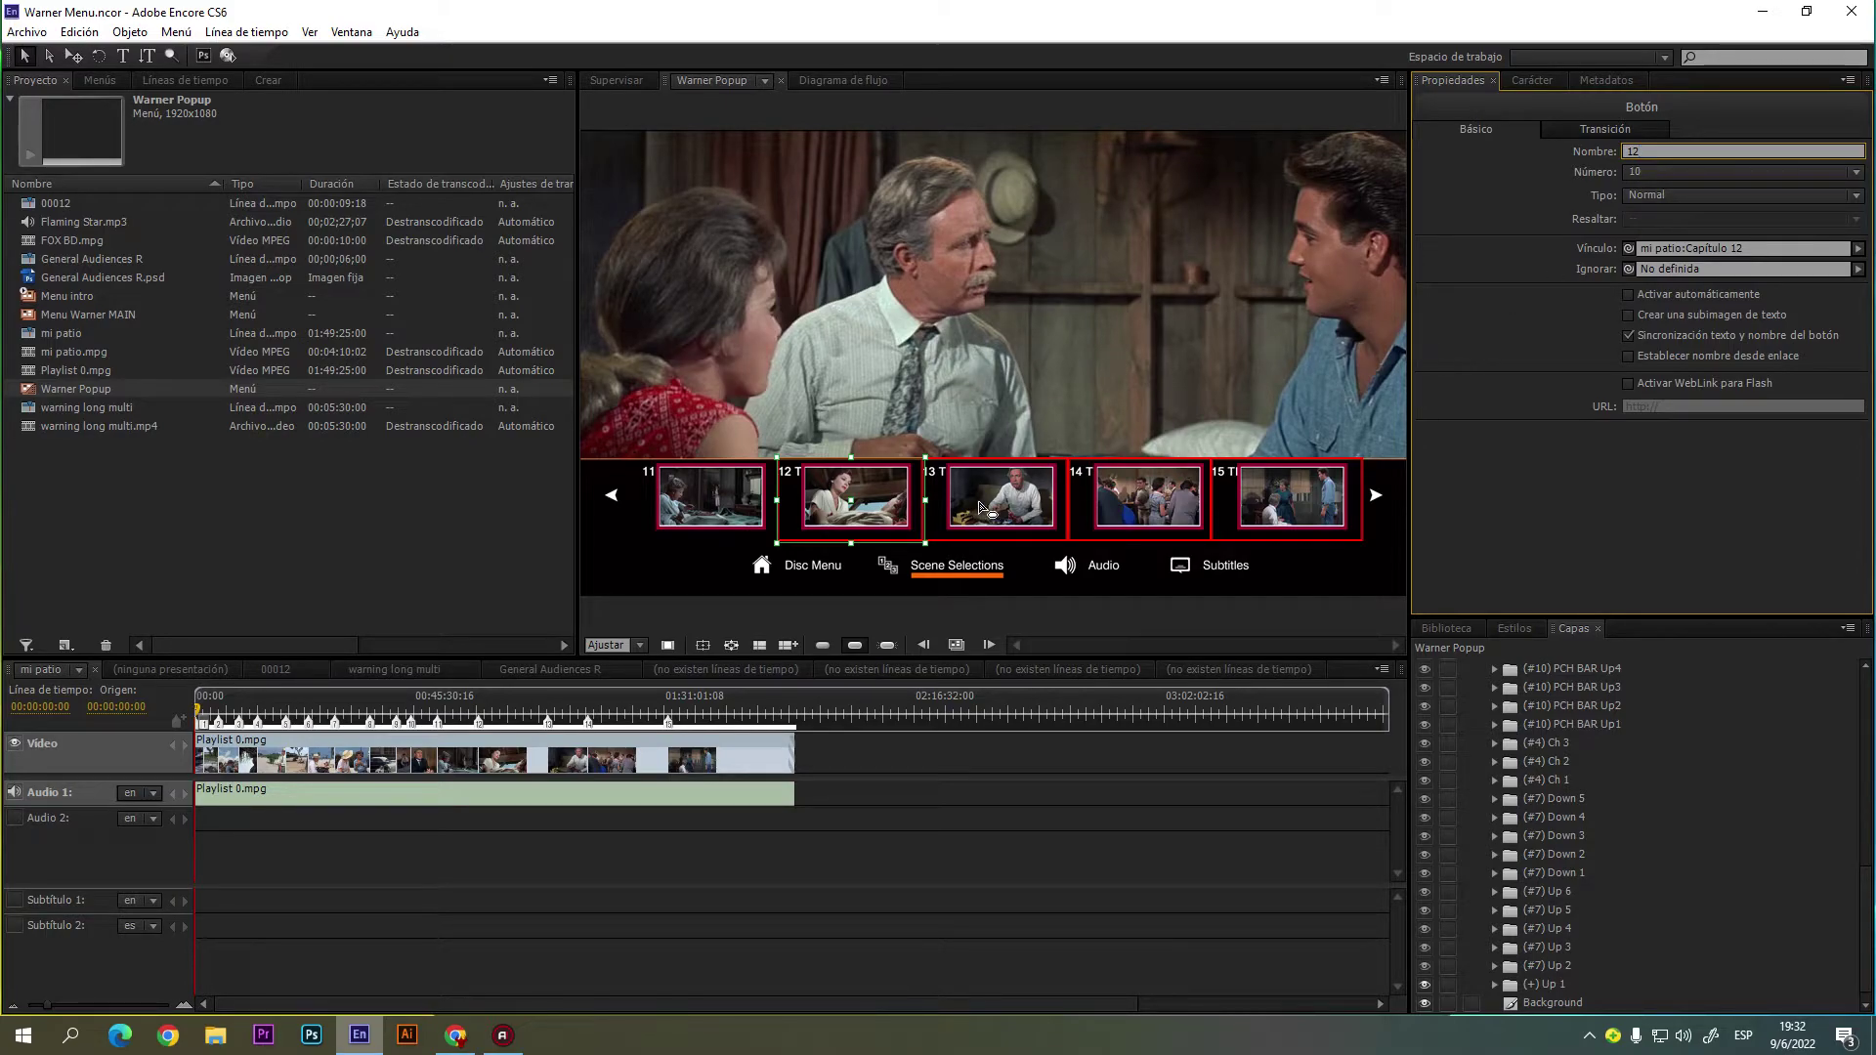
{"action": "left_click", "coordinate": [953, 515]}
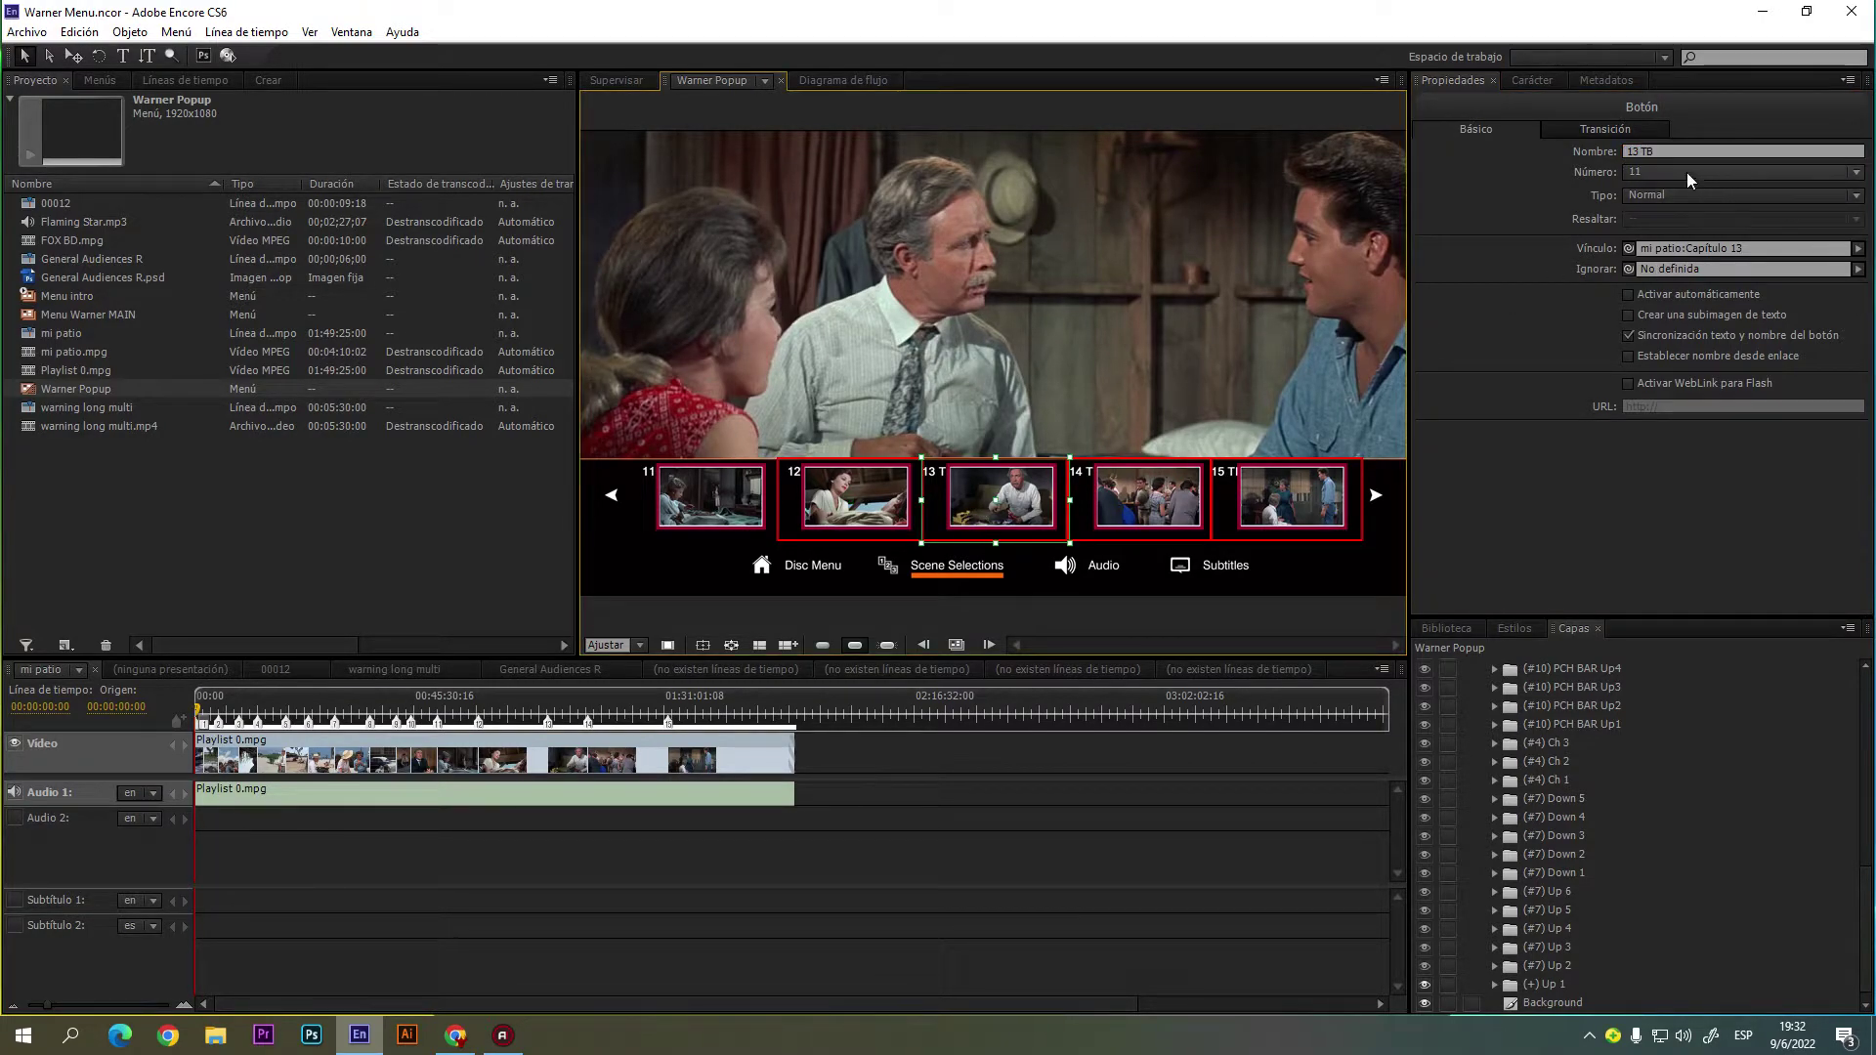
{"action": "double_click", "coordinate": [1645, 151]}
{"action": "key", "text": "BackSpace"}
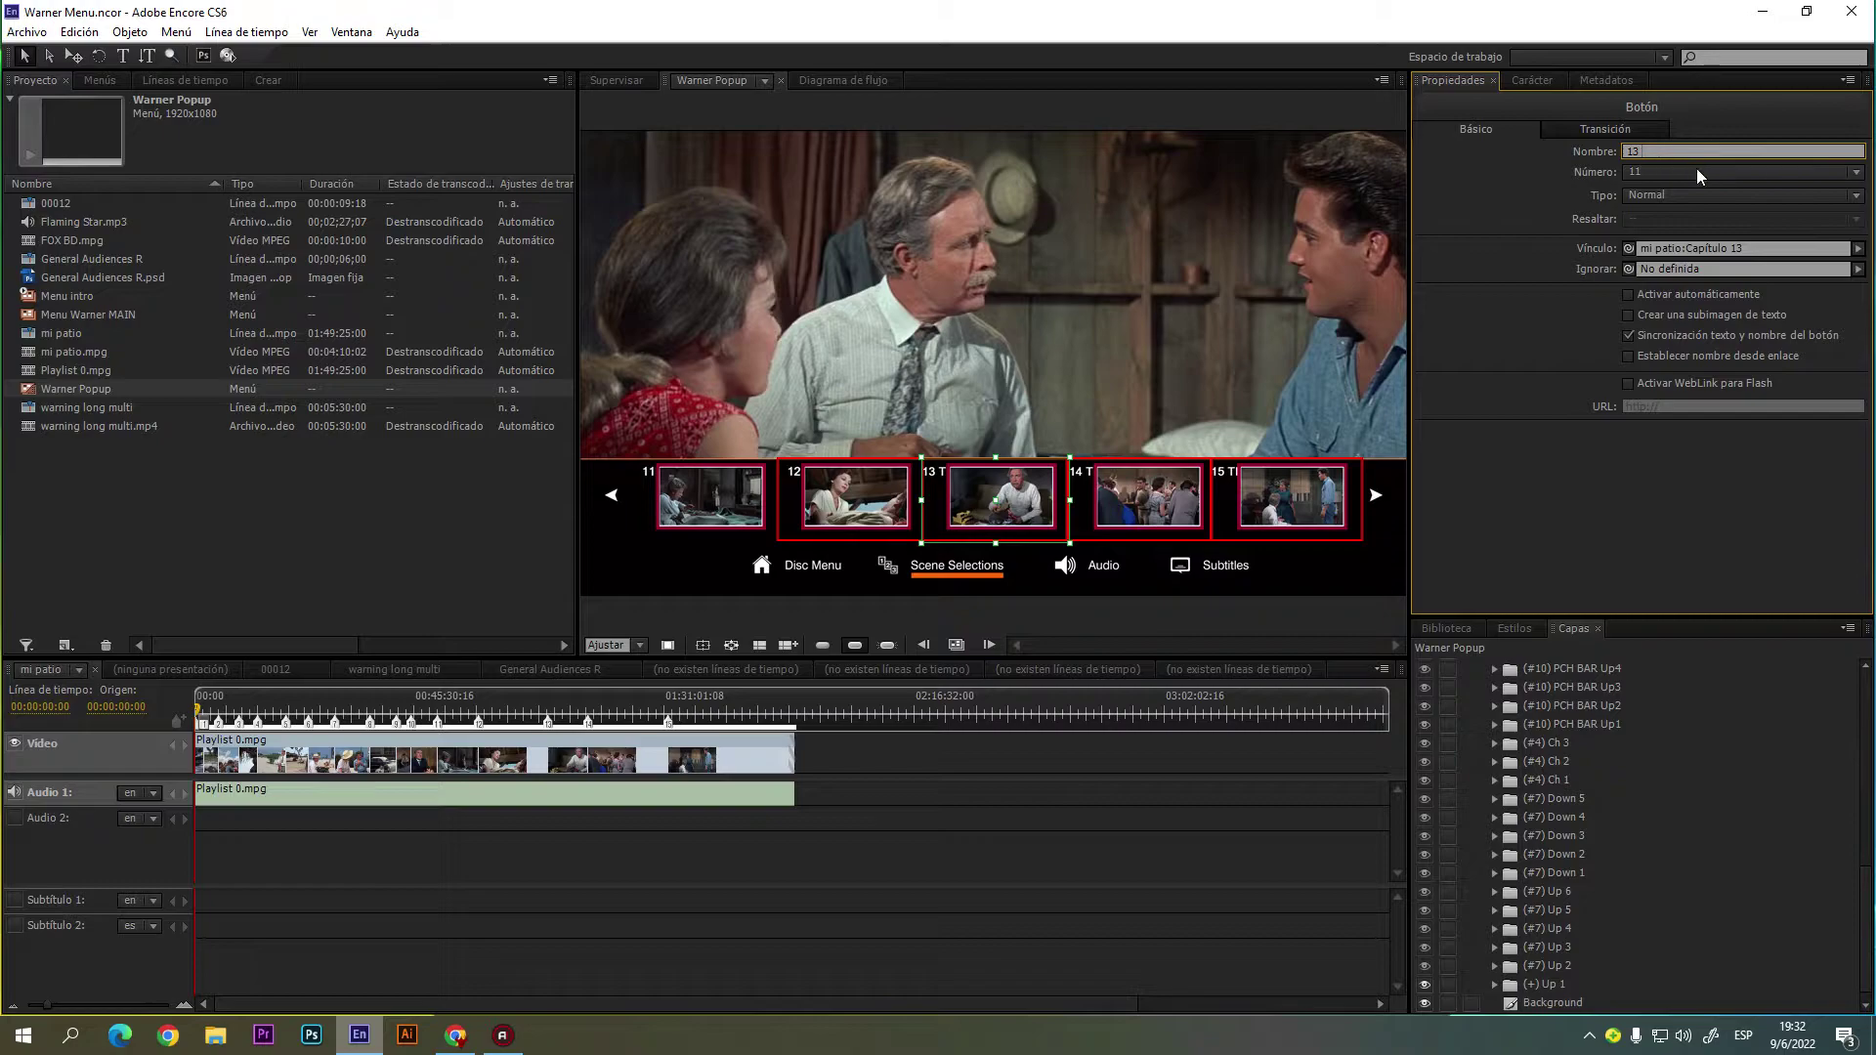
- Rename buttons 14 and 15 to plain numbers and bring up the scene 6–10 button set
{"action": "left_click", "coordinate": [1102, 503]}
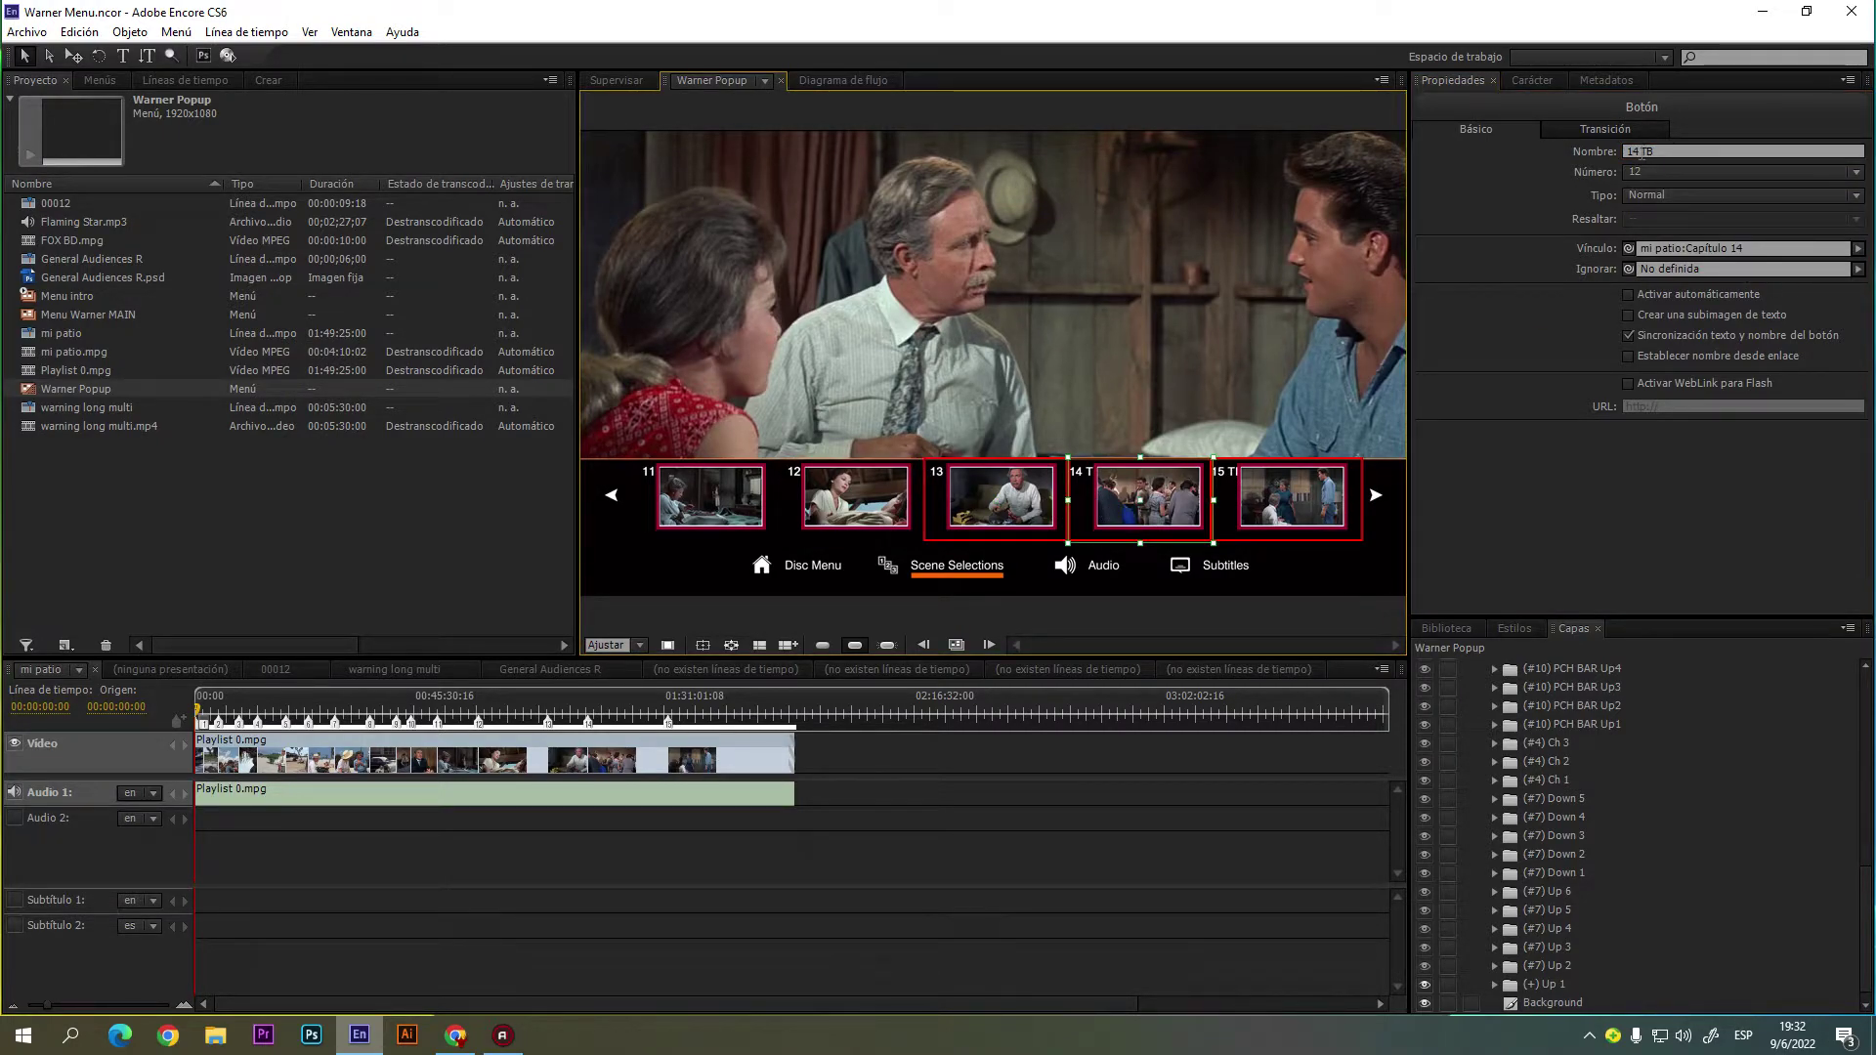
{"action": "double_click", "coordinate": [1646, 152]}
{"action": "key", "text": "BackSpace"}
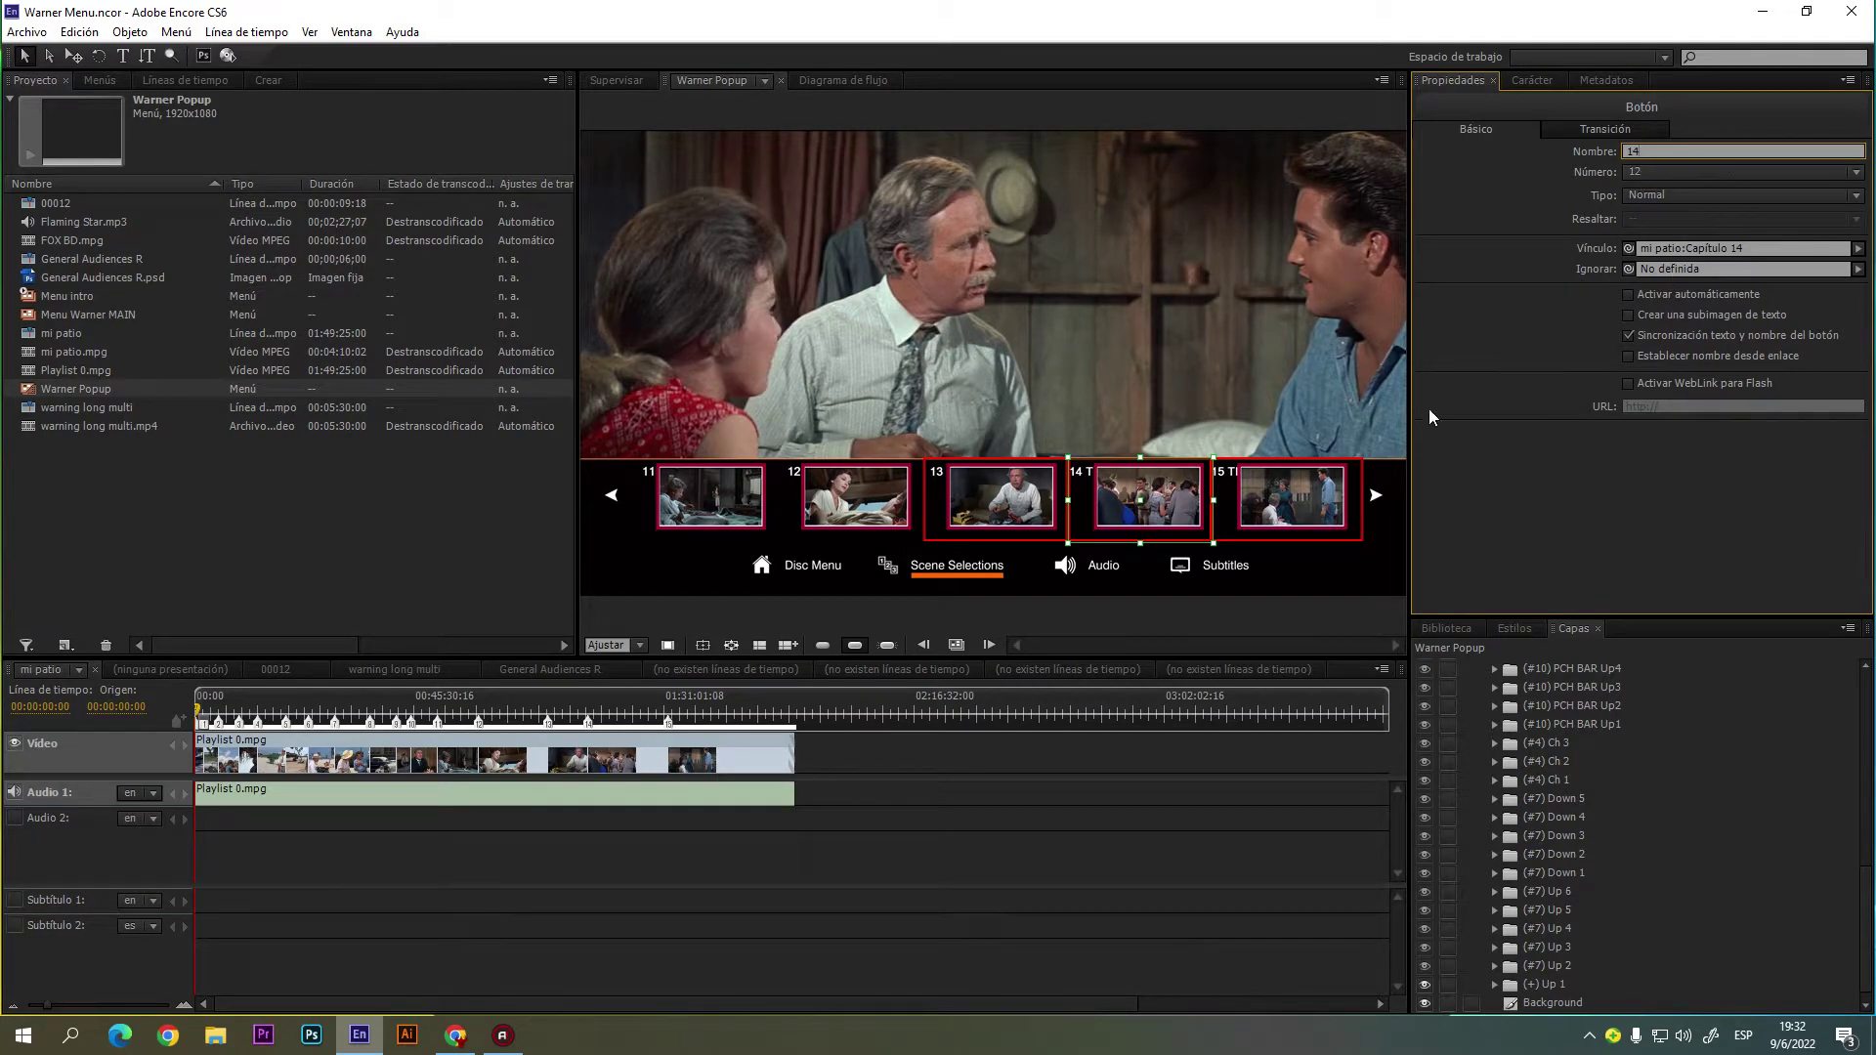
{"action": "left_click", "coordinate": [1146, 521]}
{"action": "left_click", "coordinate": [1257, 508]}
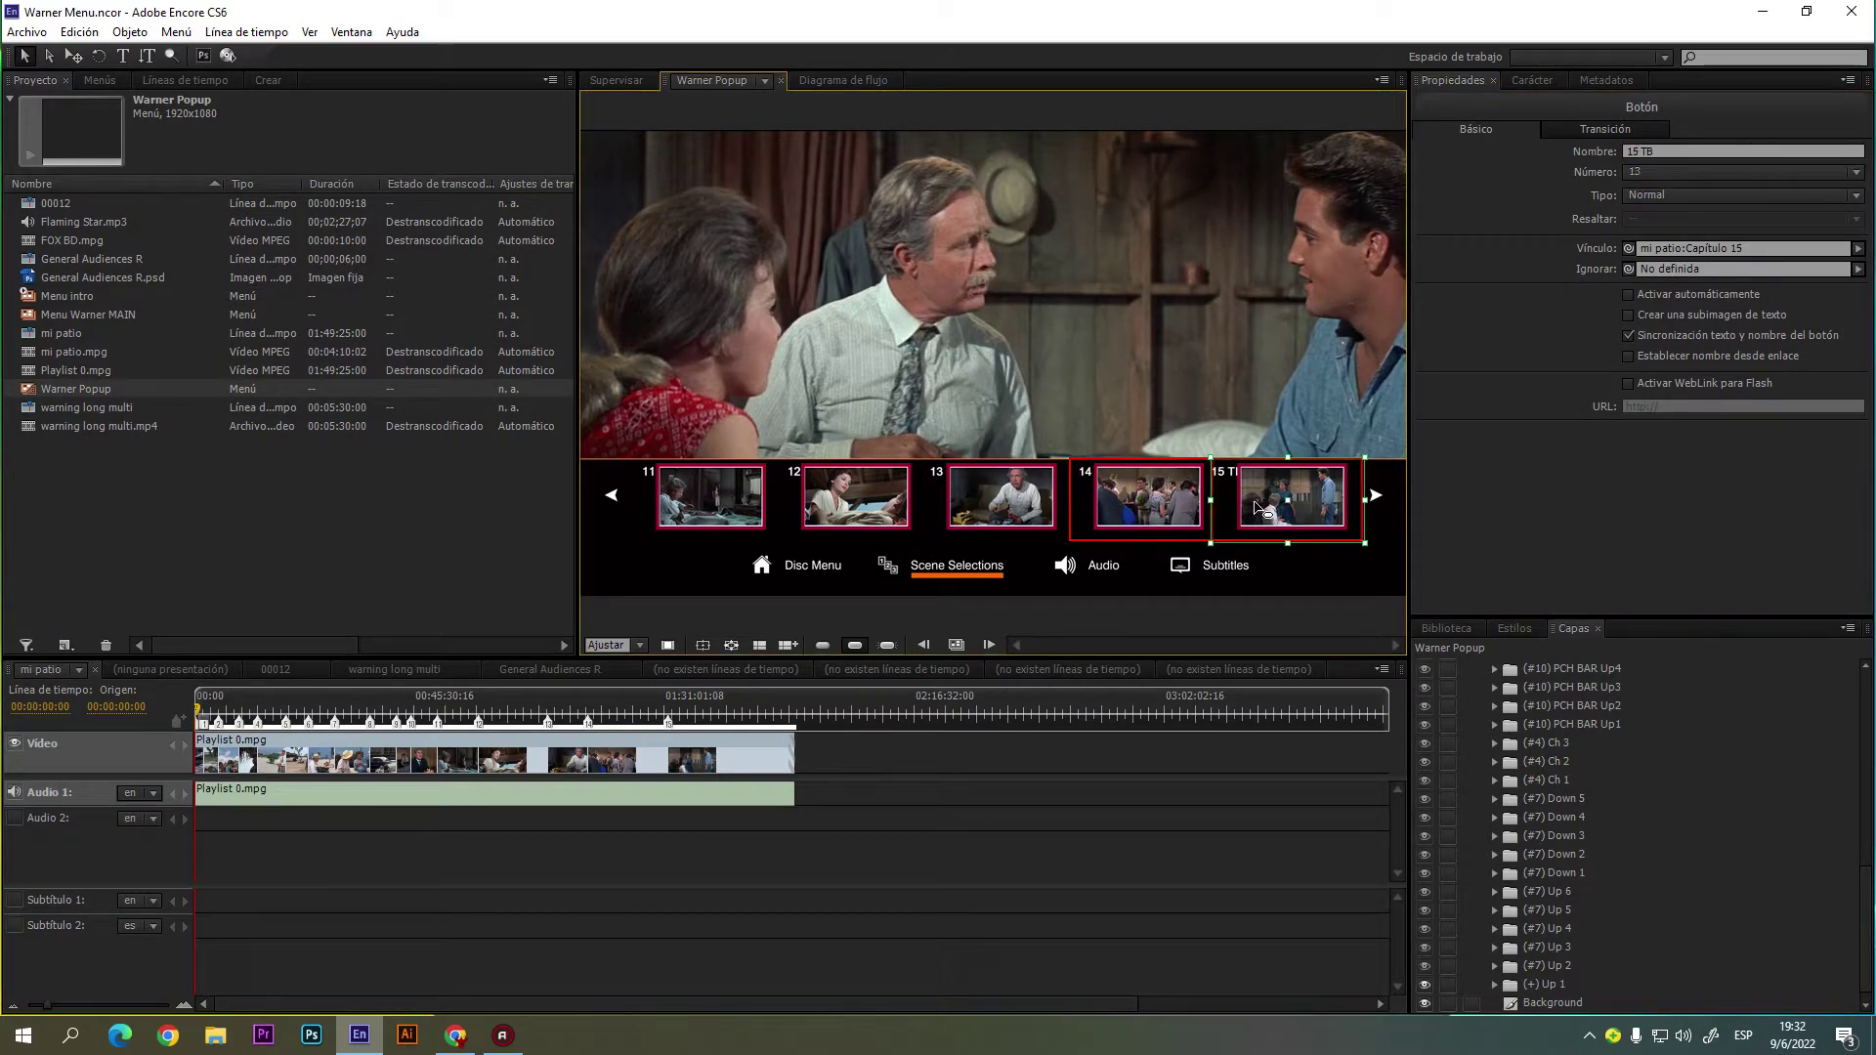
{"action": "double_click", "coordinate": [1647, 152]}
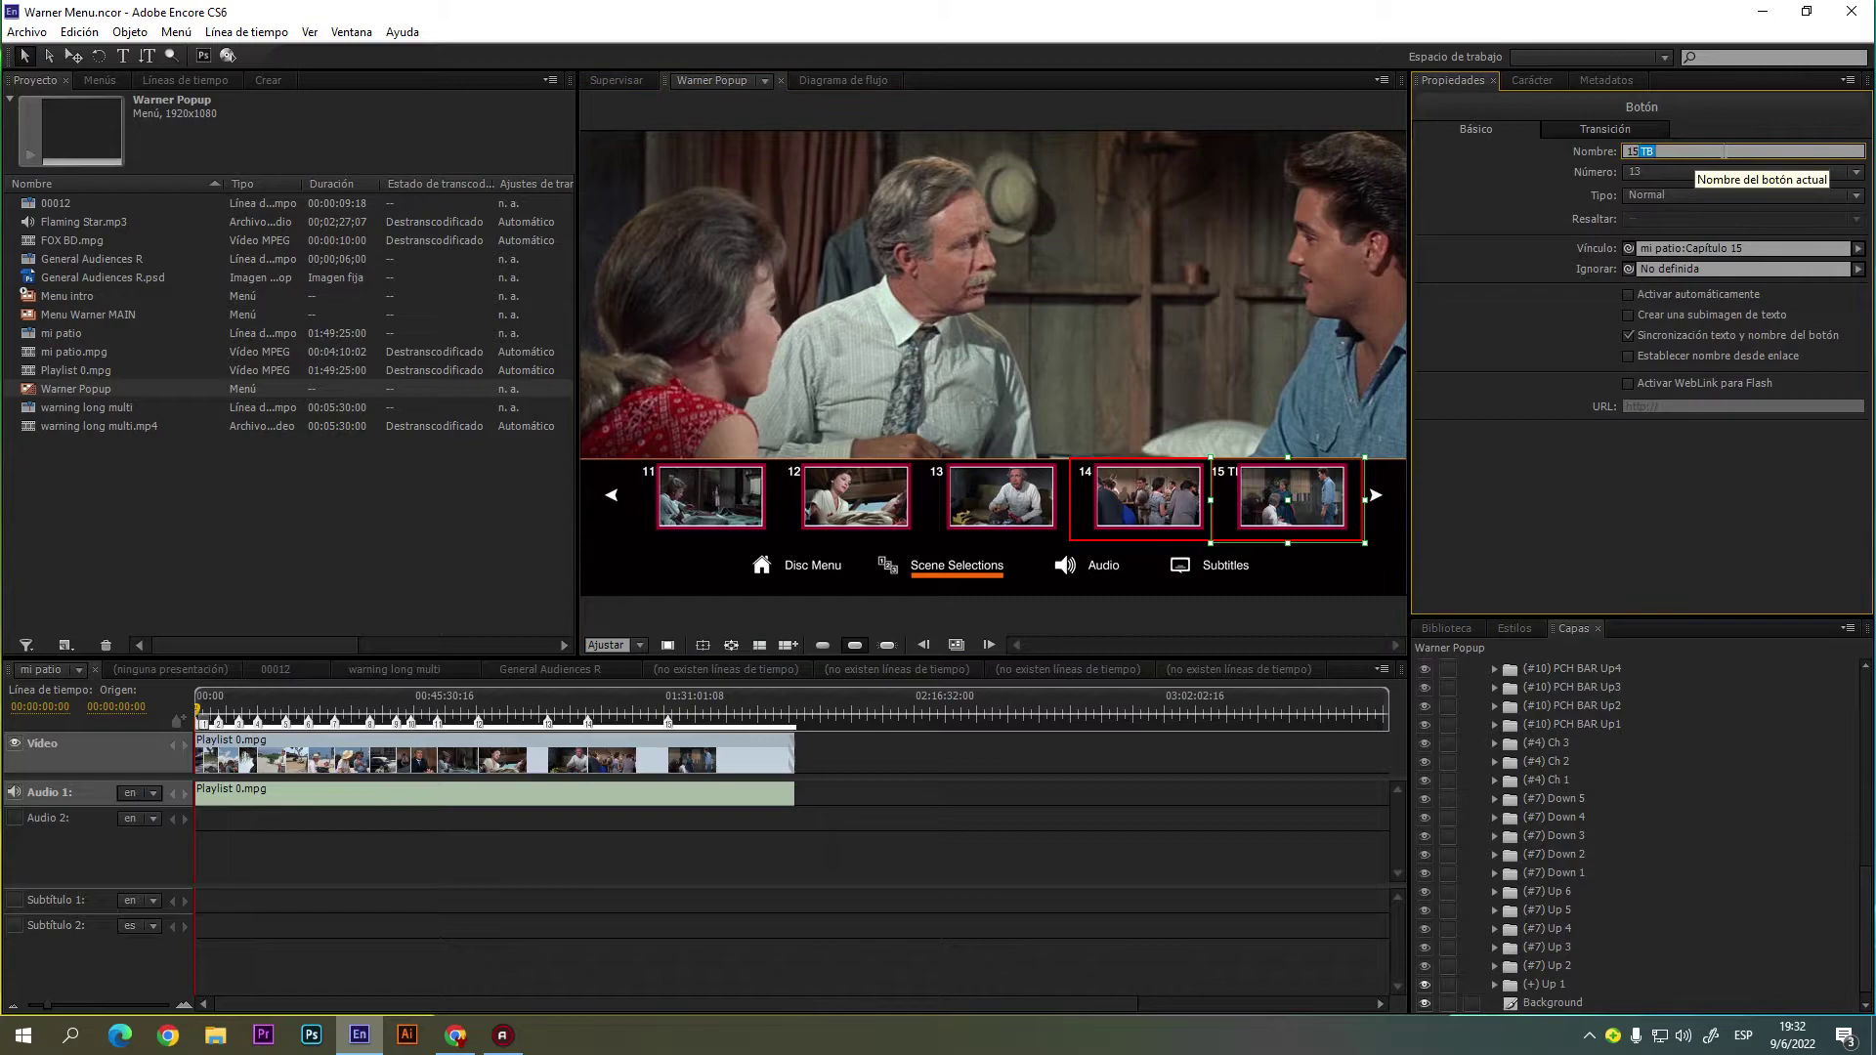
{"action": "key", "text": "BackSpace"}
{"action": "left_click", "coordinate": [1295, 506]}
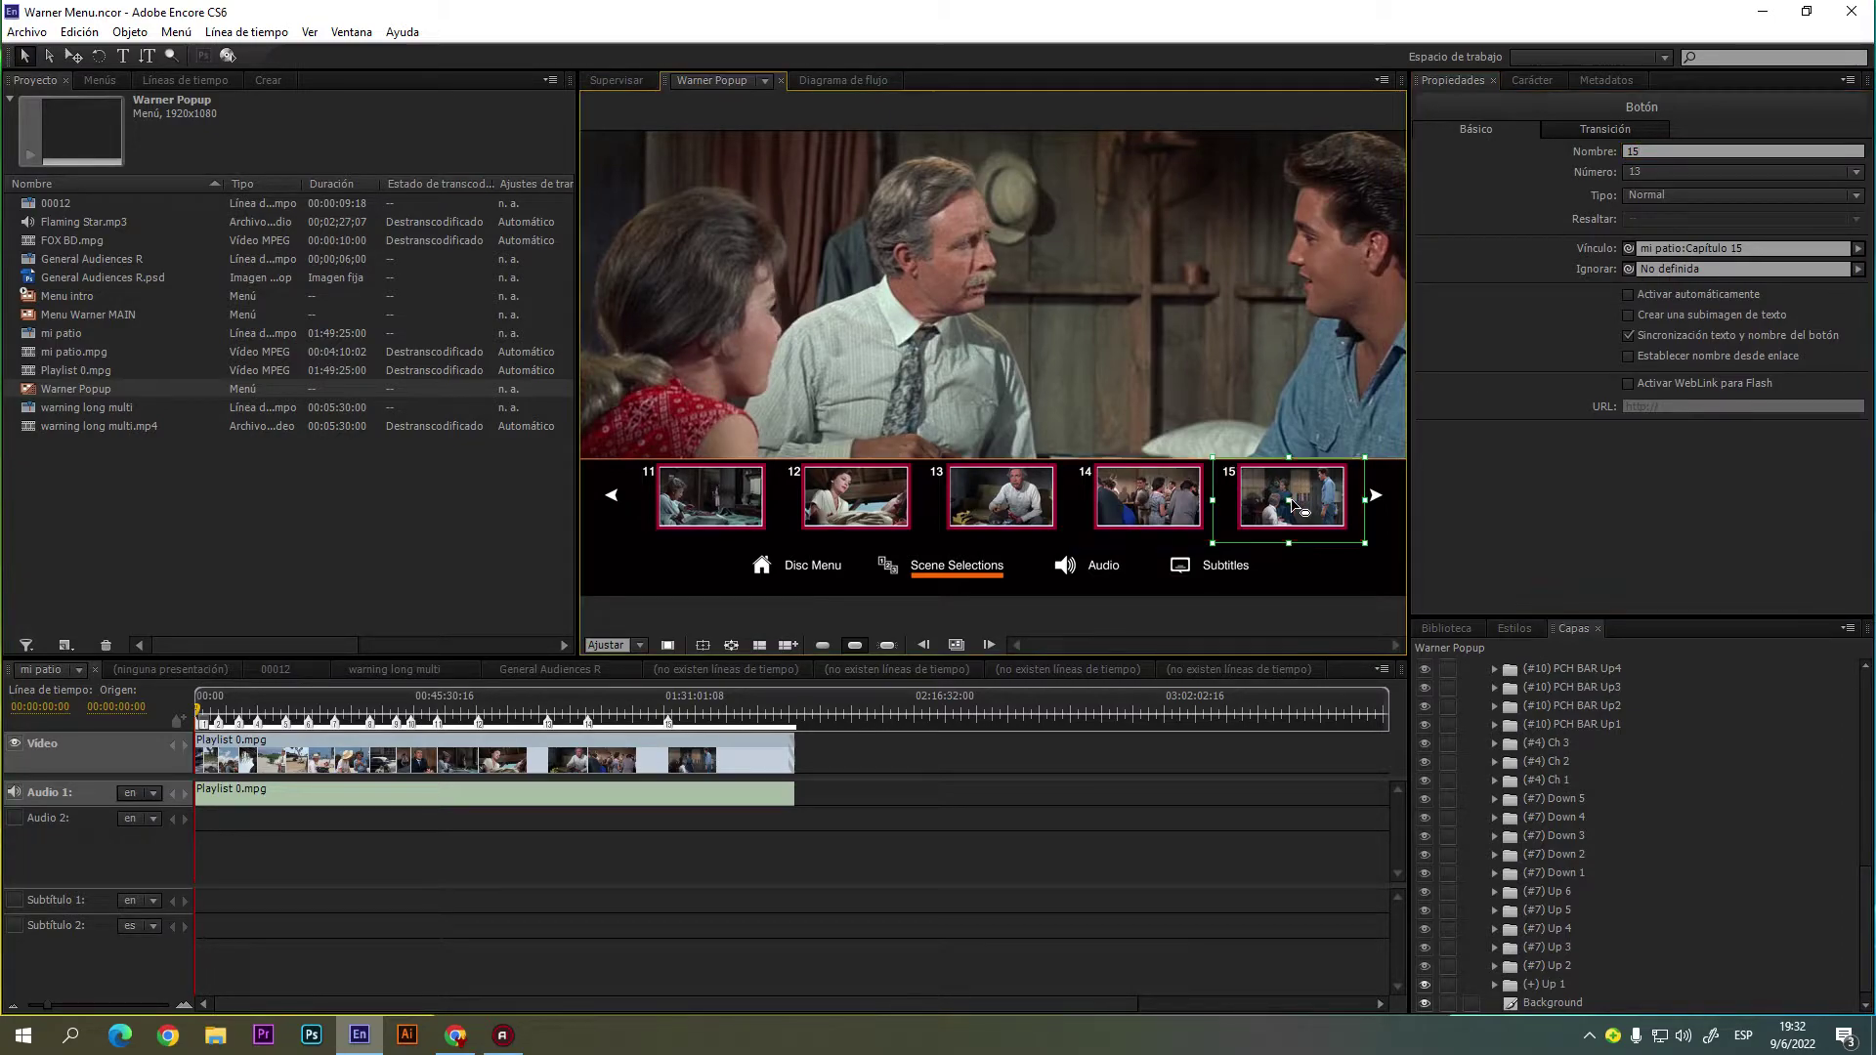
{"action": "left_click", "coordinate": [1141, 403]}
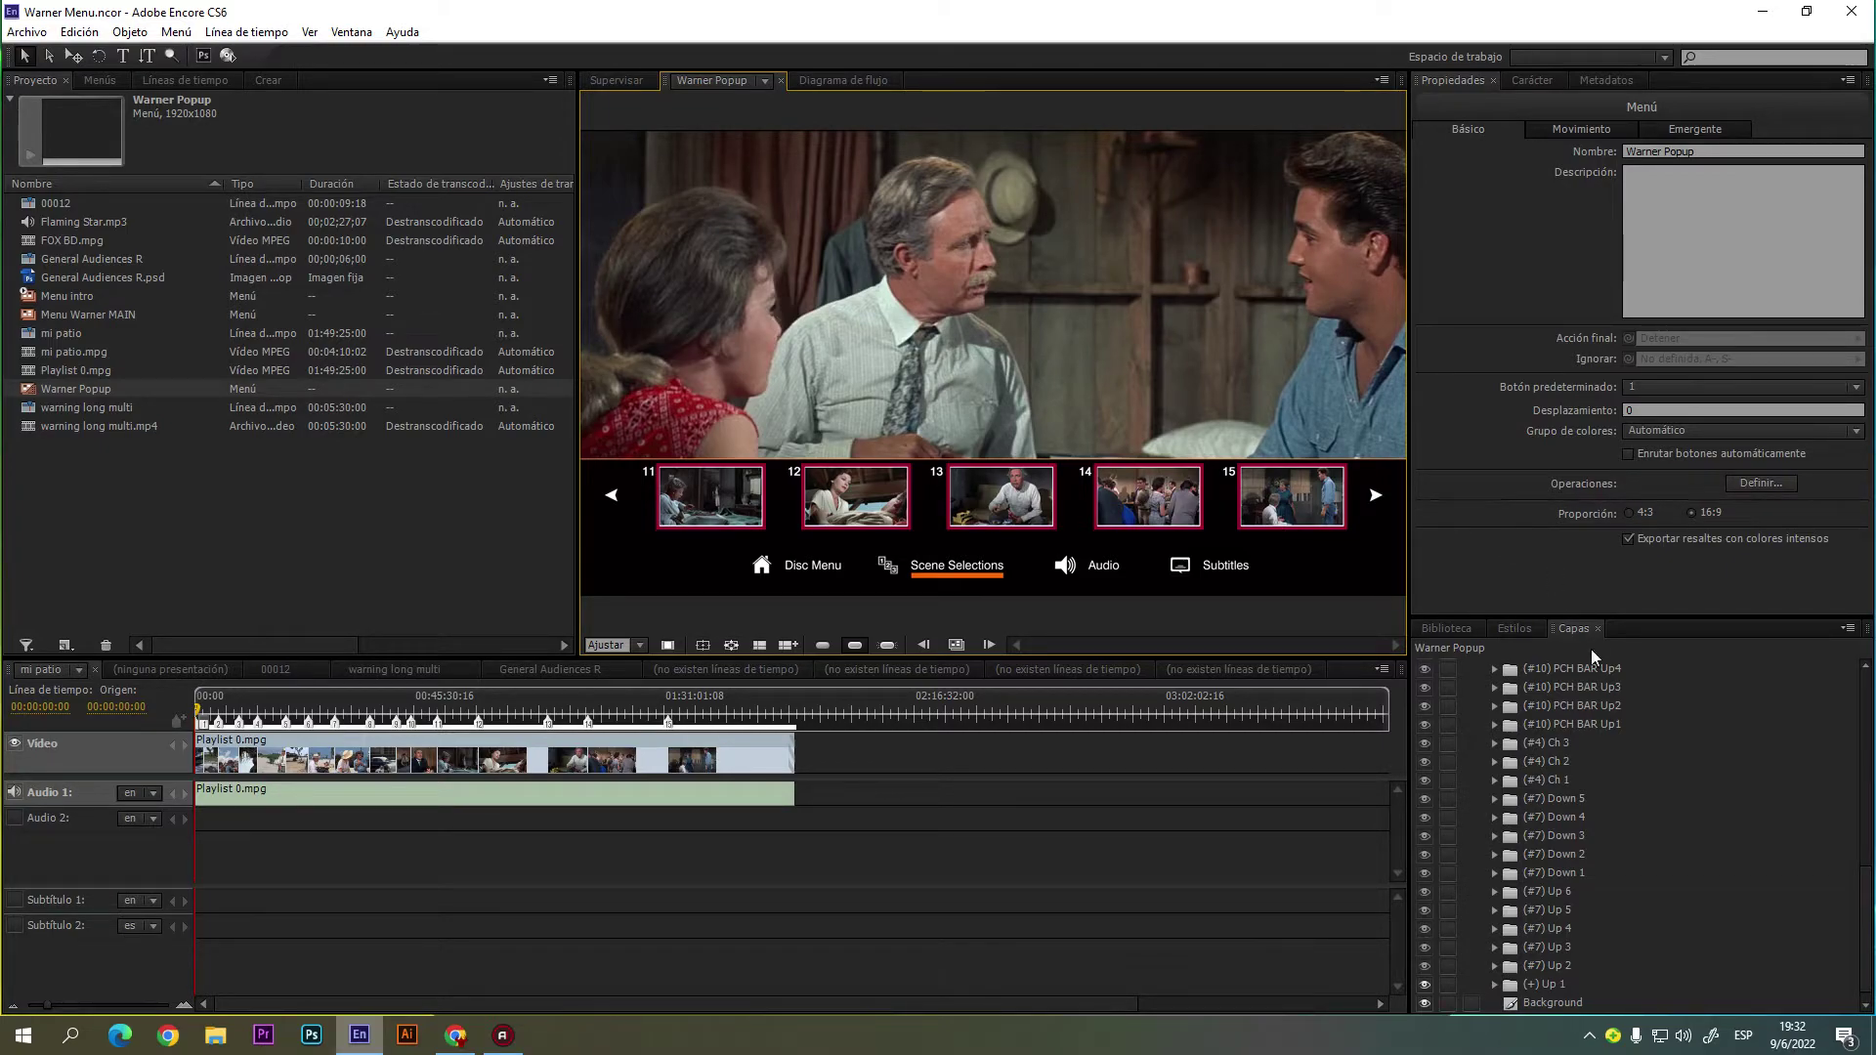
{"action": "scroll", "coordinate": [1575, 792], "scroll_direction": "down", "scroll_amount": 1}
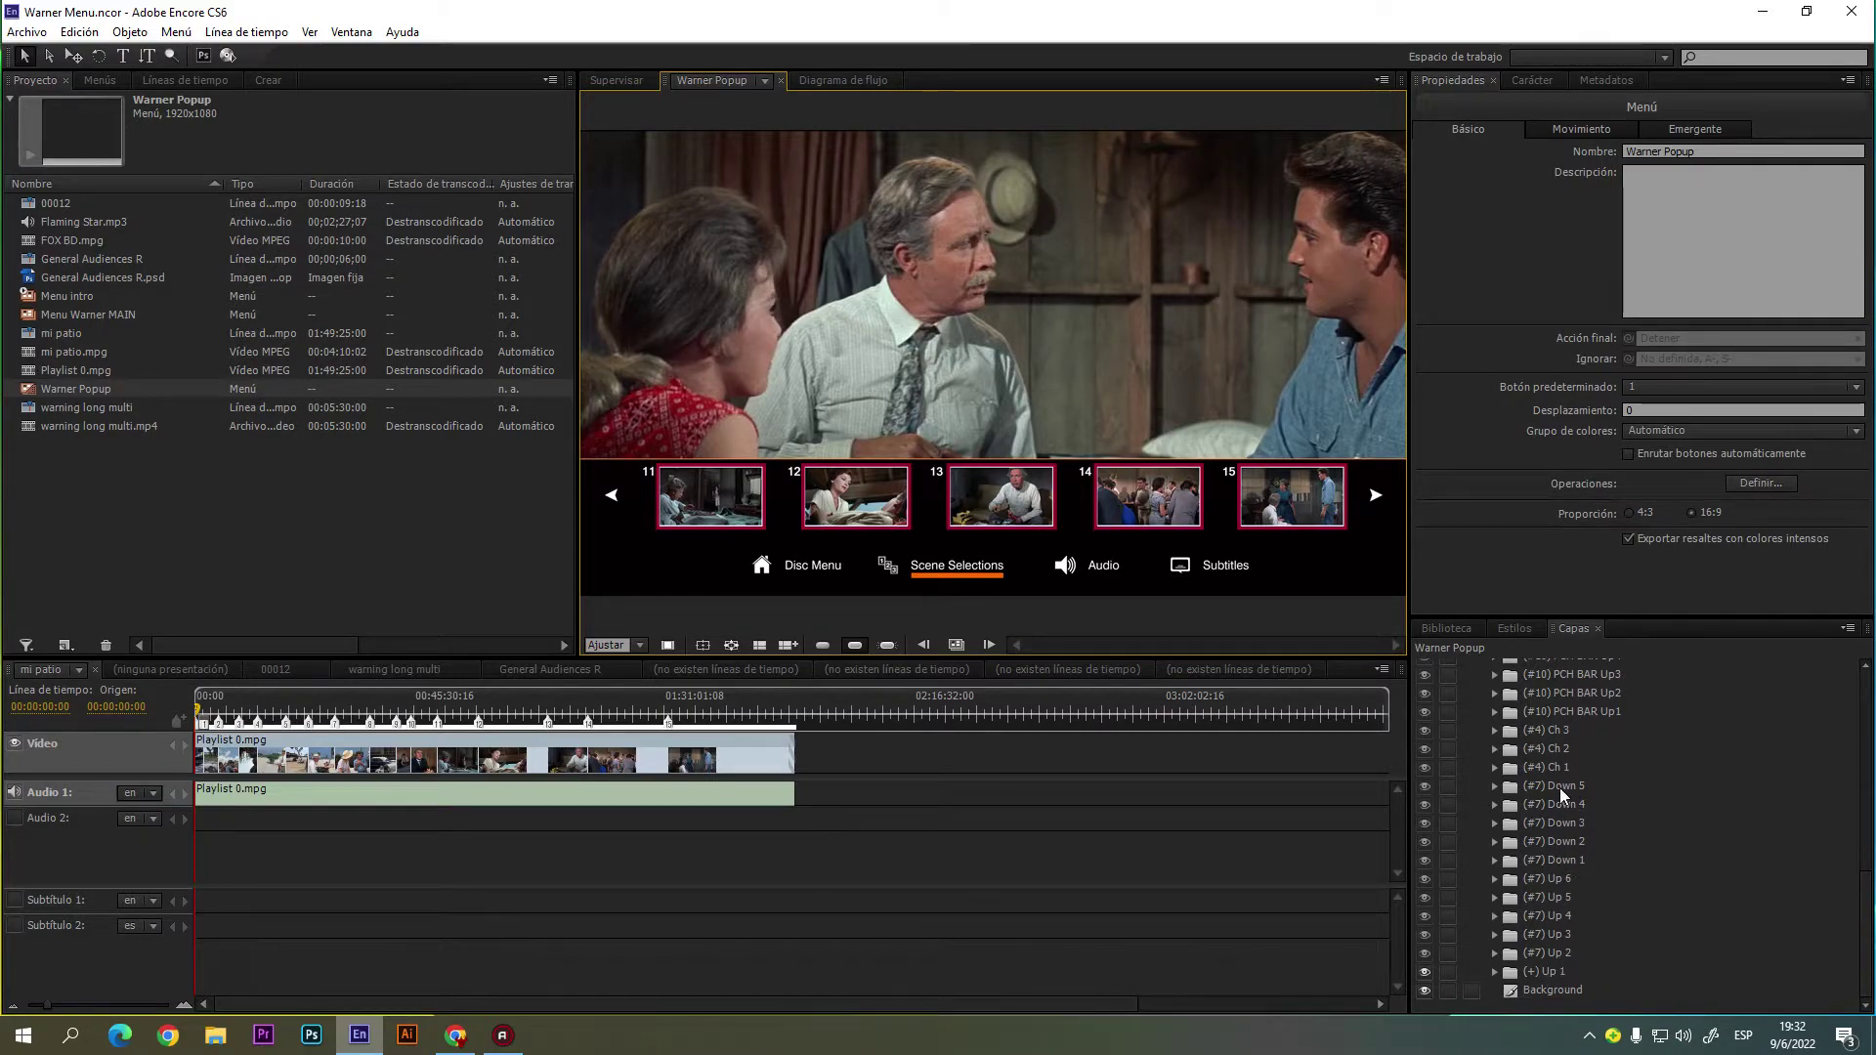
{"action": "left_click", "coordinate": [1558, 747]}
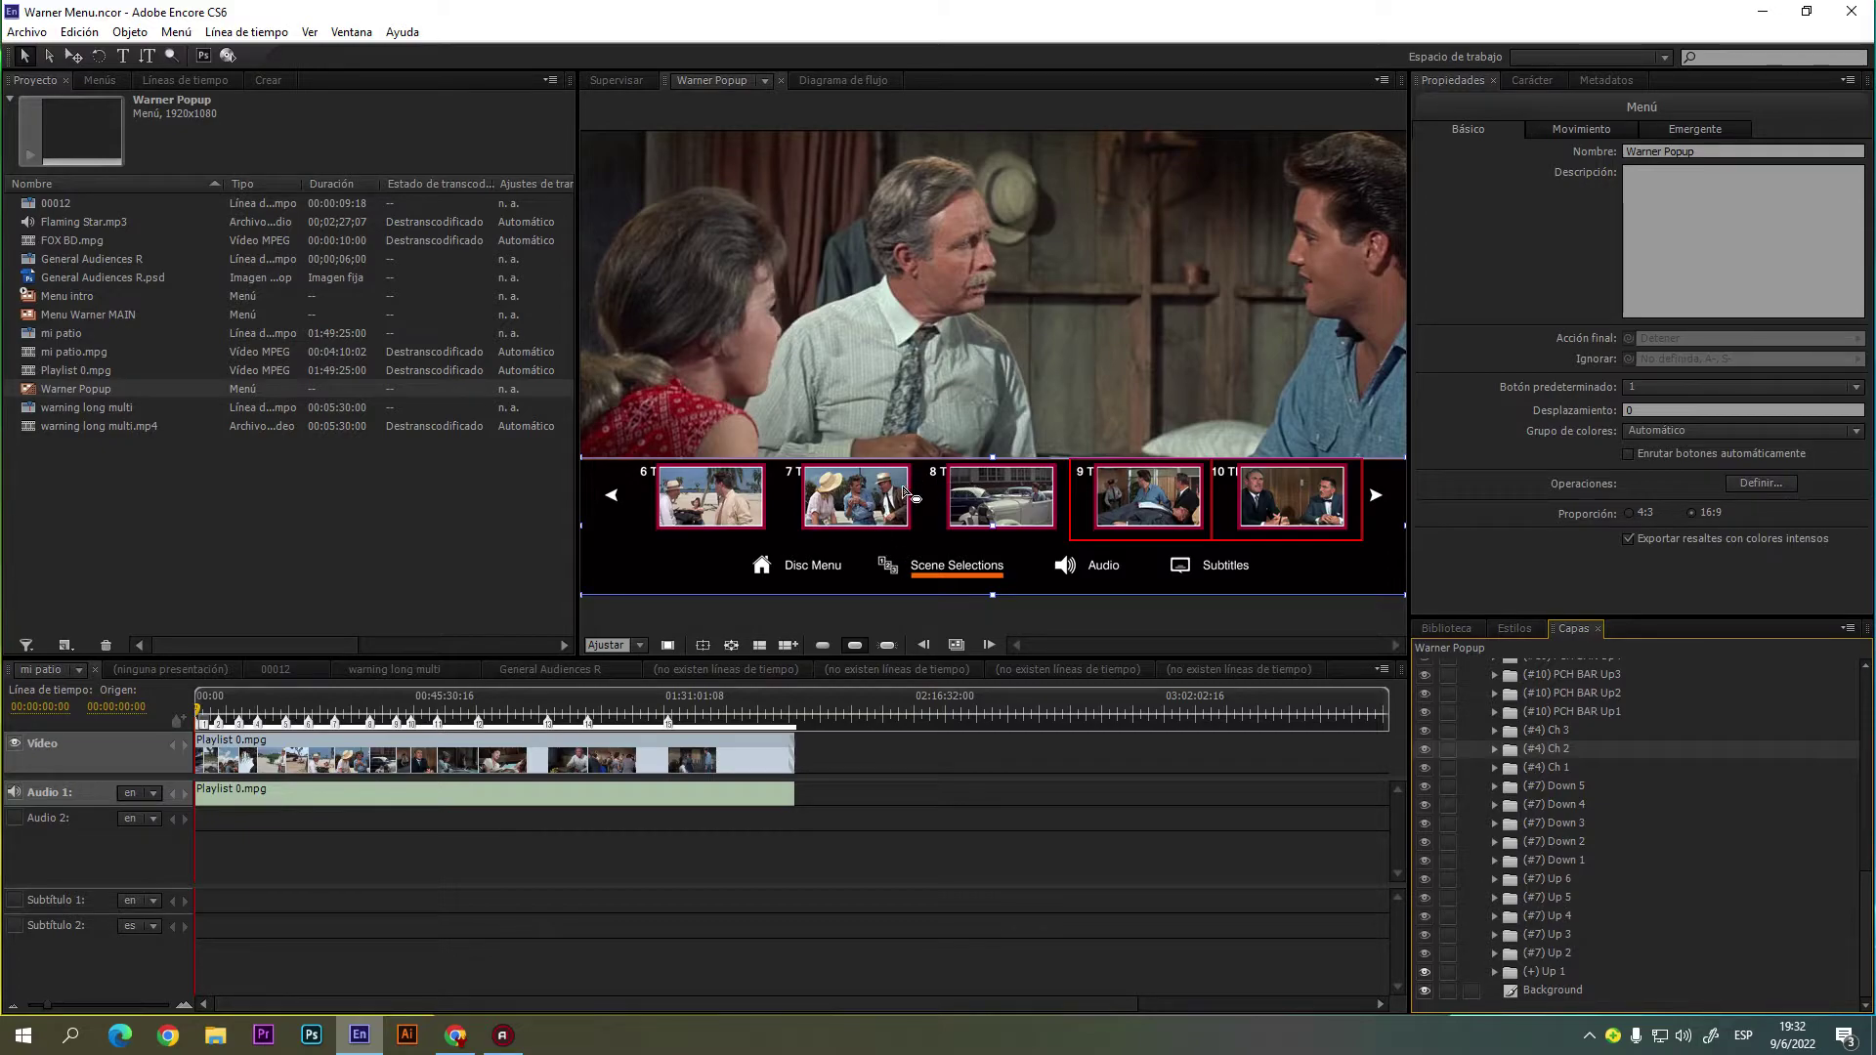
- Turn on real video frames in the scene thumbnails while previewing a button set
{"action": "scroll", "coordinate": [1608, 862], "scroll_direction": "up", "scroll_amount": 2}
{"action": "scroll", "coordinate": [1608, 862], "scroll_direction": "up", "scroll_amount": 2}
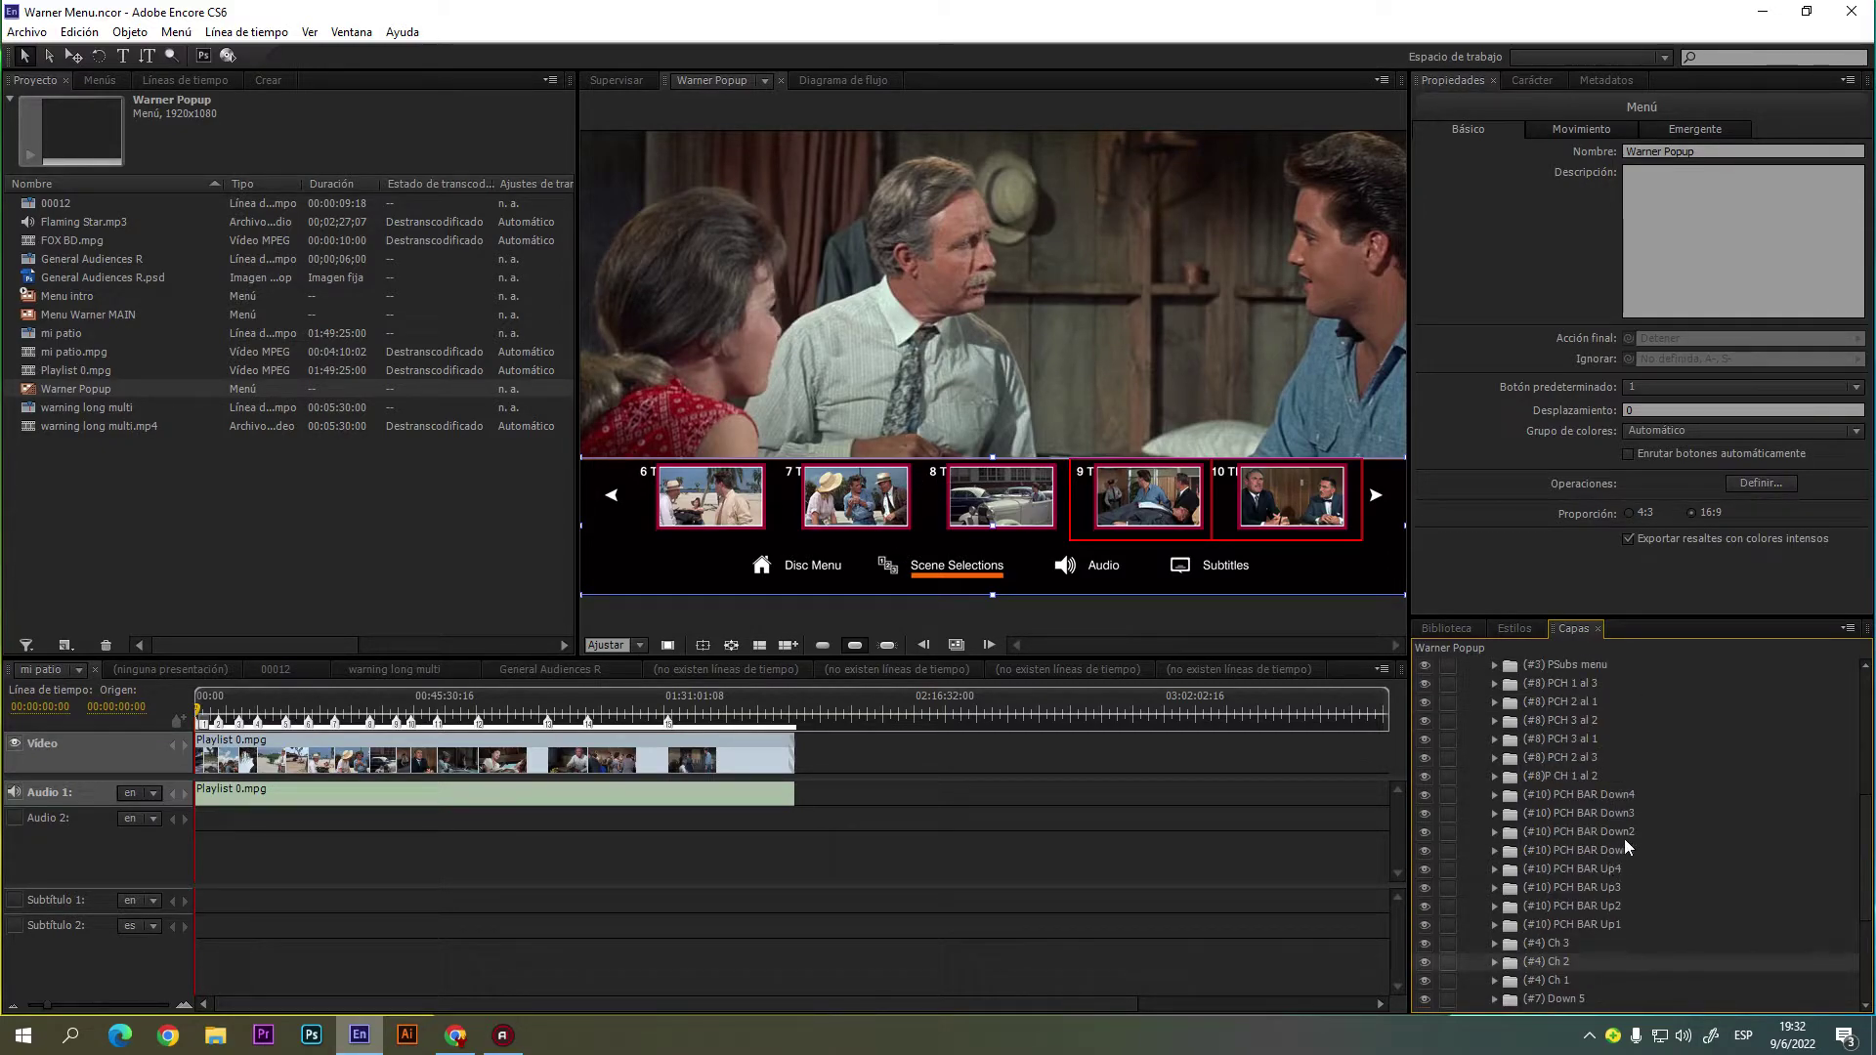
{"action": "scroll", "coordinate": [1624, 838], "scroll_direction": "up", "scroll_amount": 2}
{"action": "left_click", "coordinate": [1562, 839]}
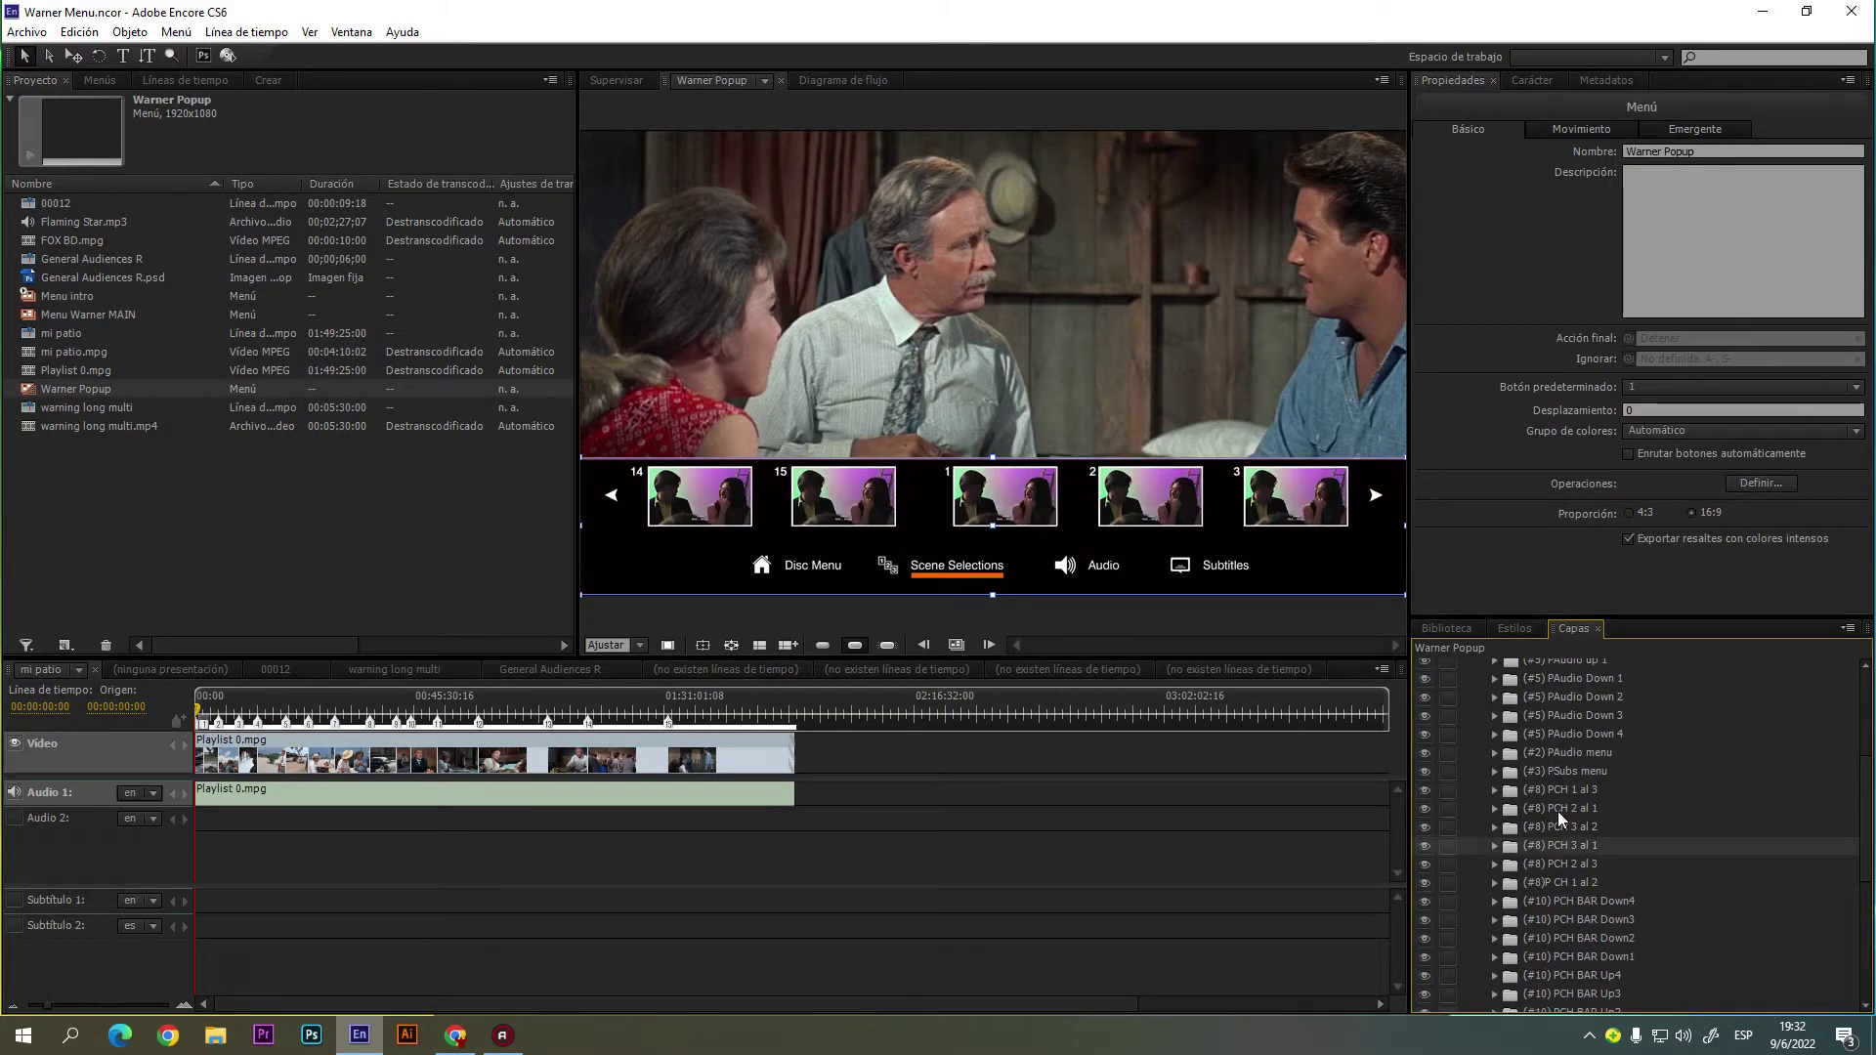
{"action": "left_click", "coordinate": [827, 644]}
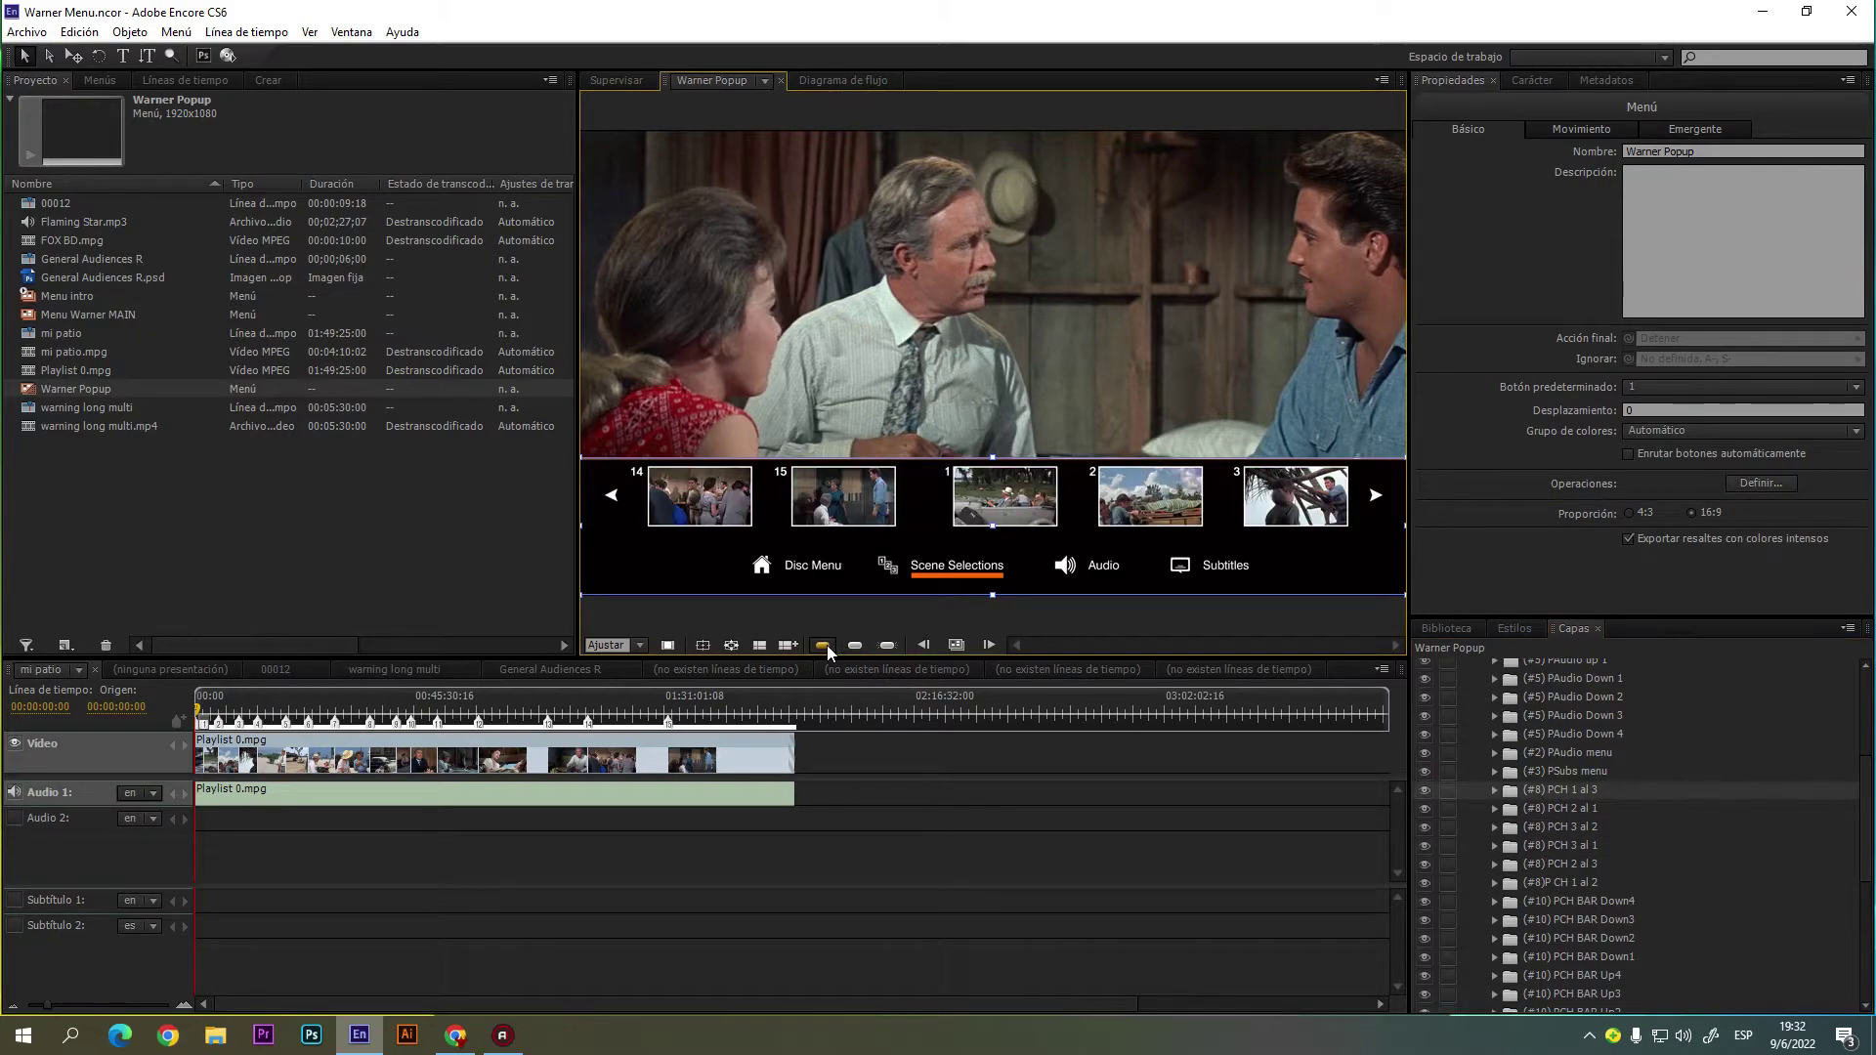
- Browse the Capas button sets and settle on the Ch 2 set showing 6 TB–10 TB
{"action": "left_click", "coordinate": [1571, 807]}
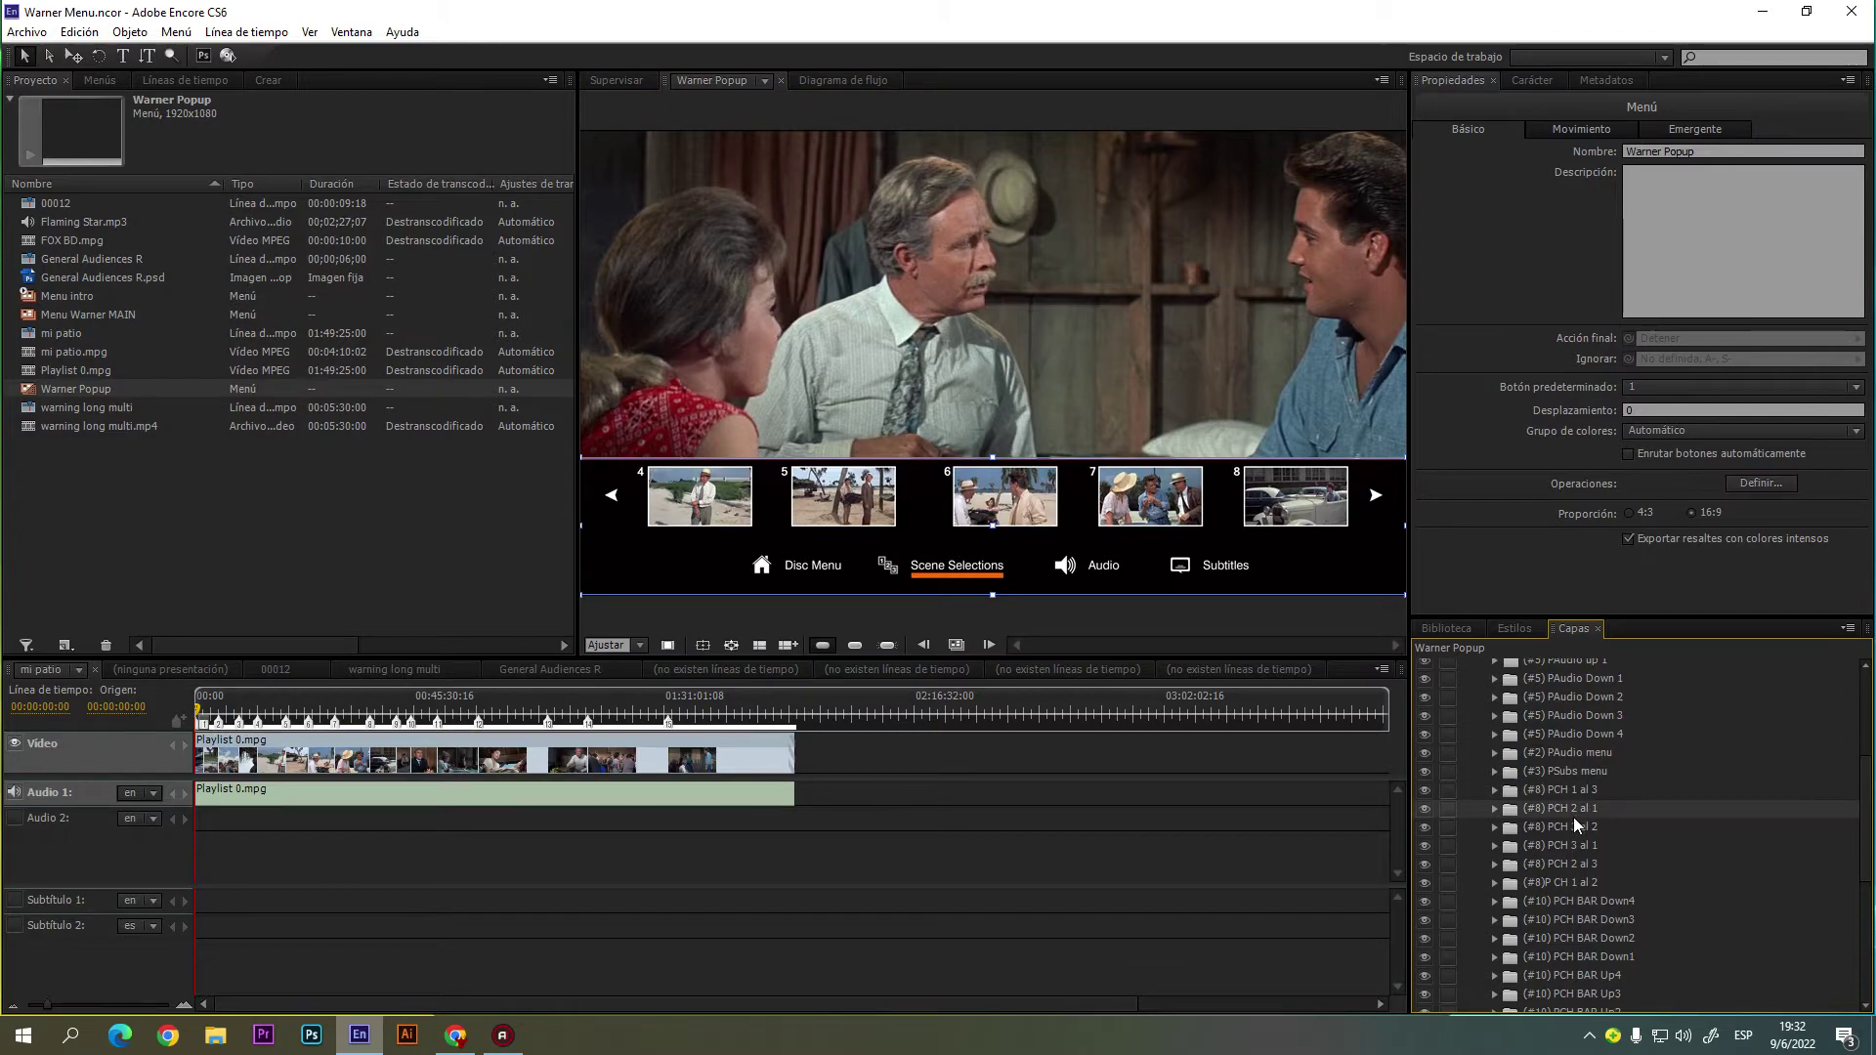
{"action": "left_click", "coordinate": [1571, 829]}
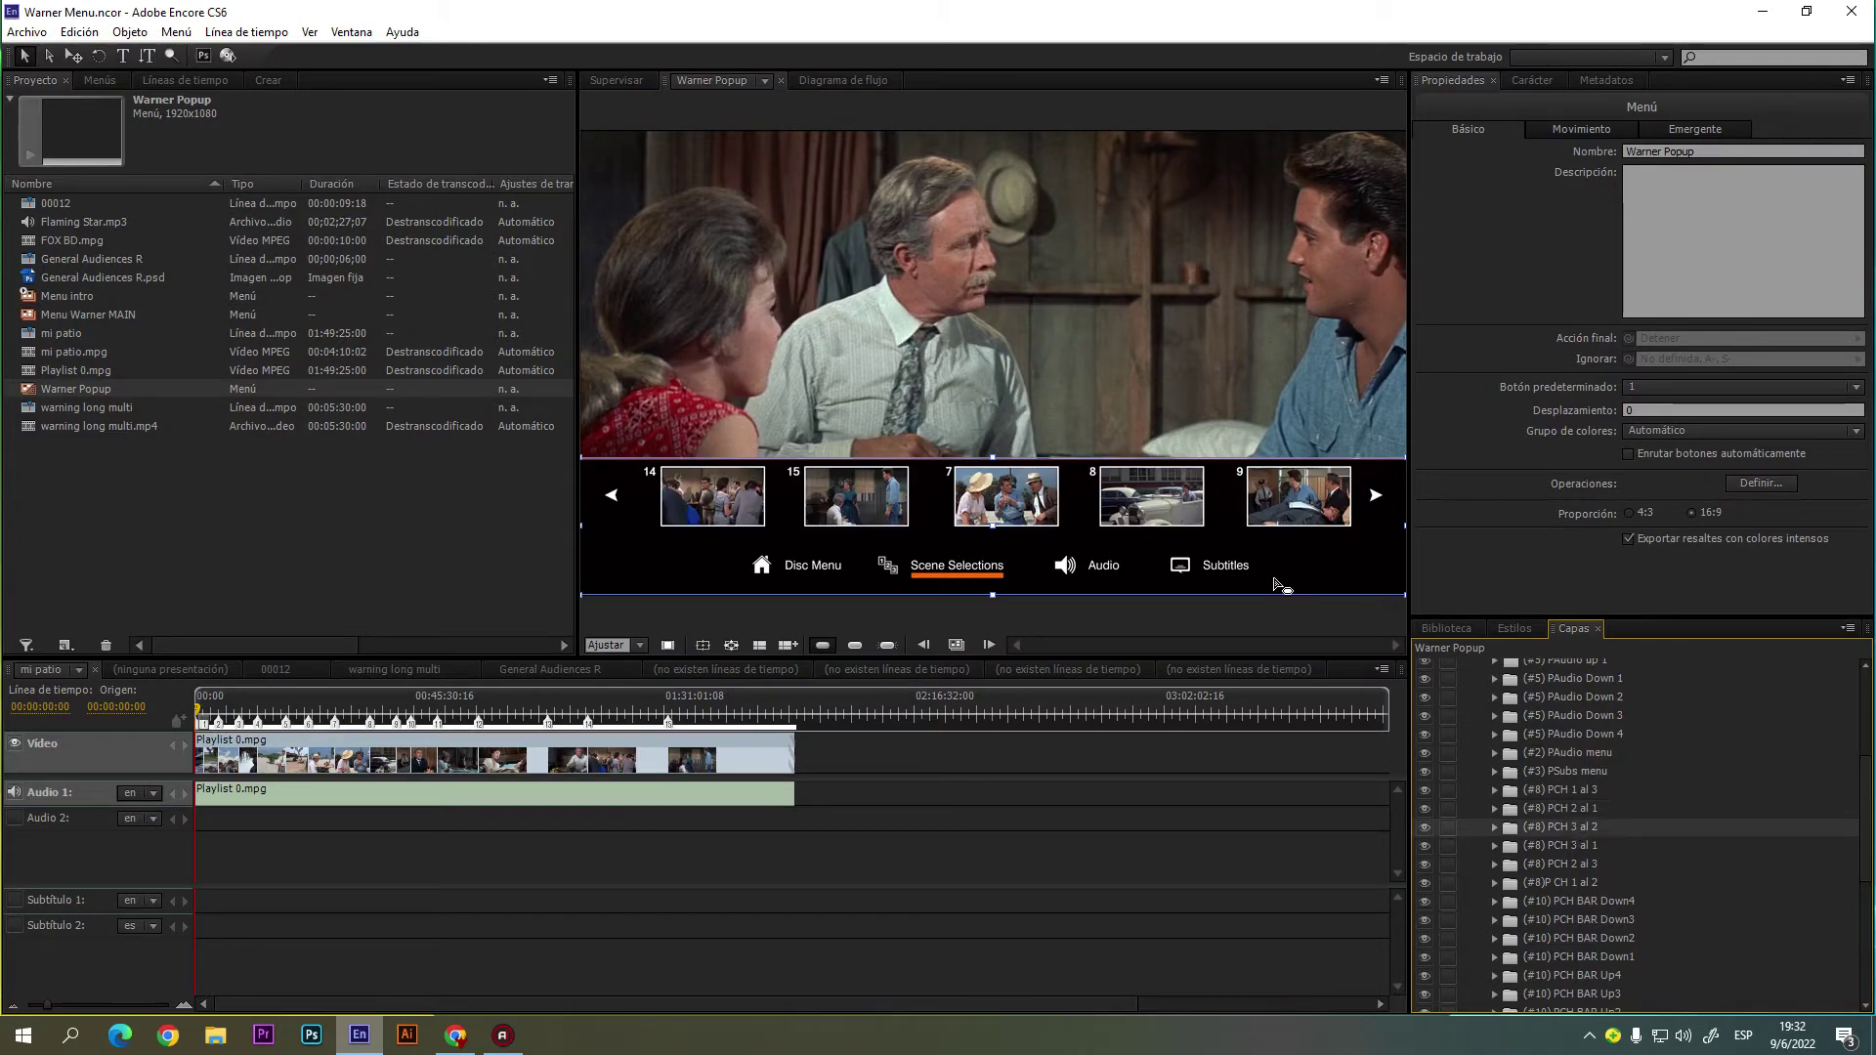
{"action": "left_click", "coordinate": [1572, 844]}
{"action": "left_click", "coordinate": [1570, 863]}
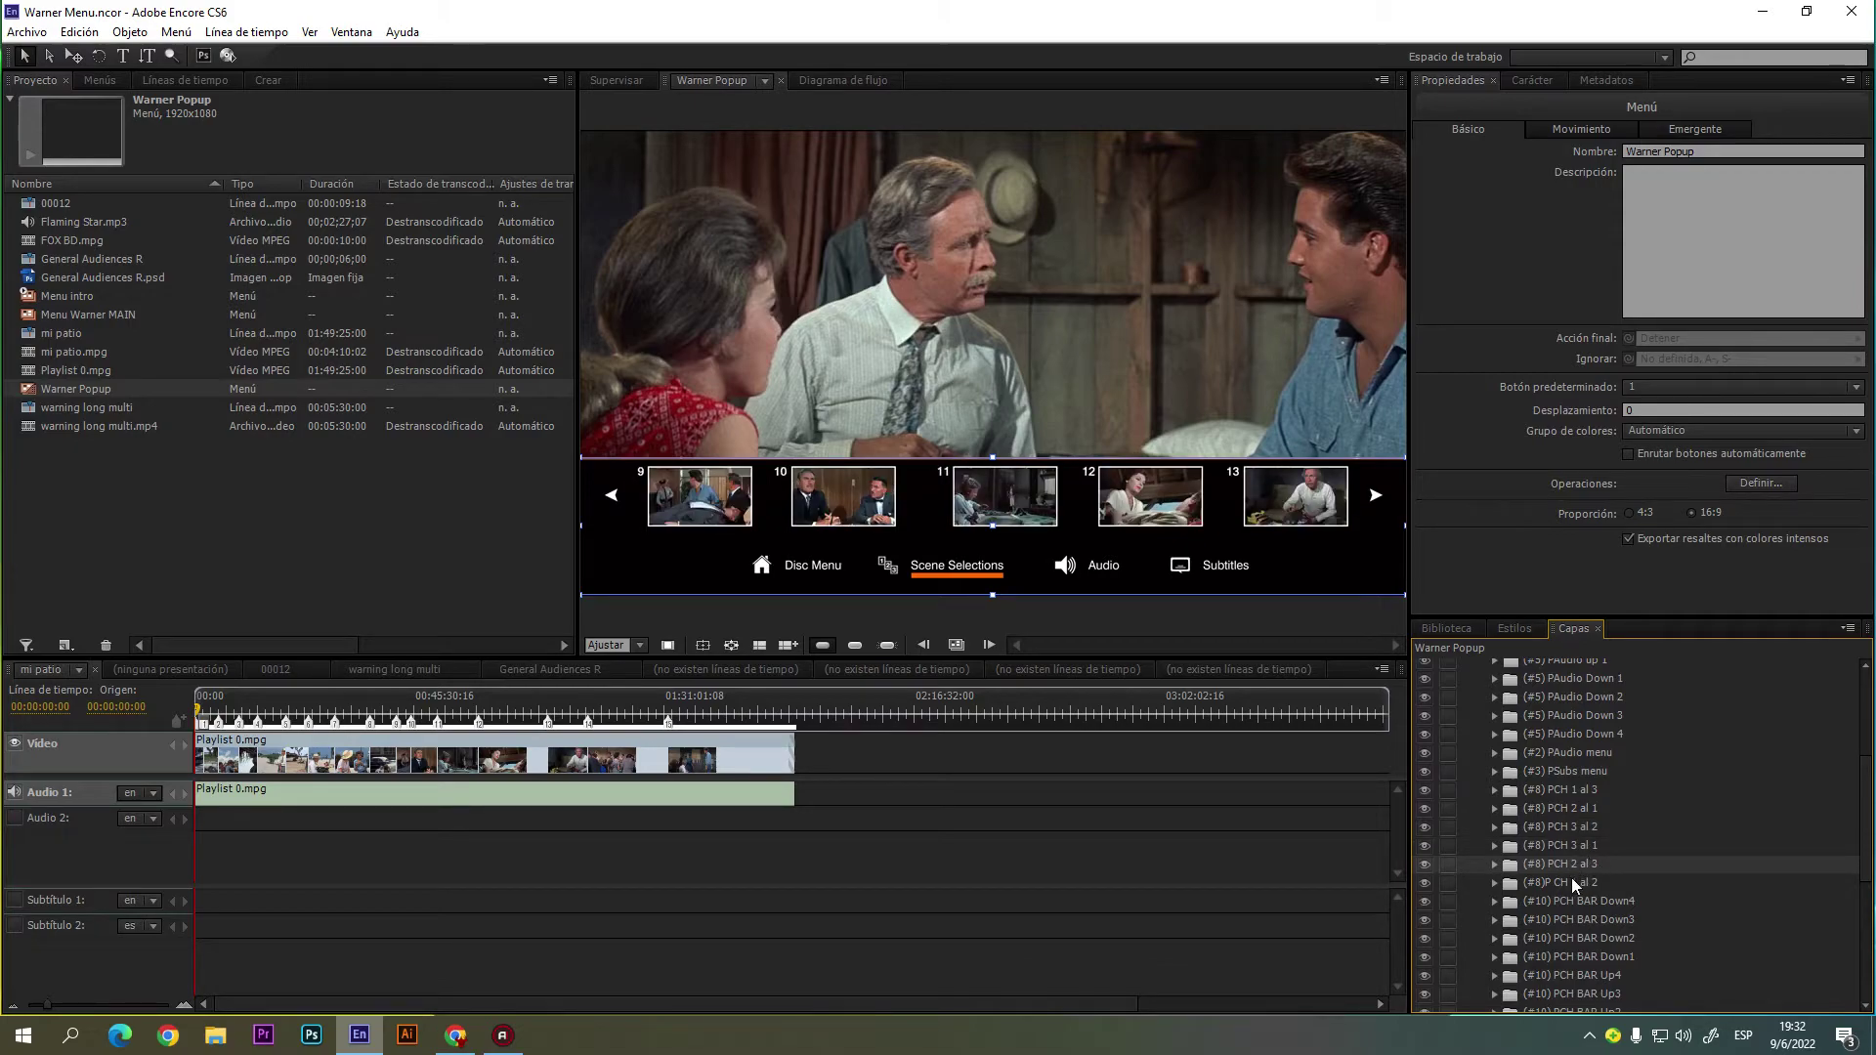
{"action": "left_click", "coordinate": [1571, 878]}
{"action": "scroll", "coordinate": [1594, 840], "scroll_direction": "down", "scroll_amount": 2}
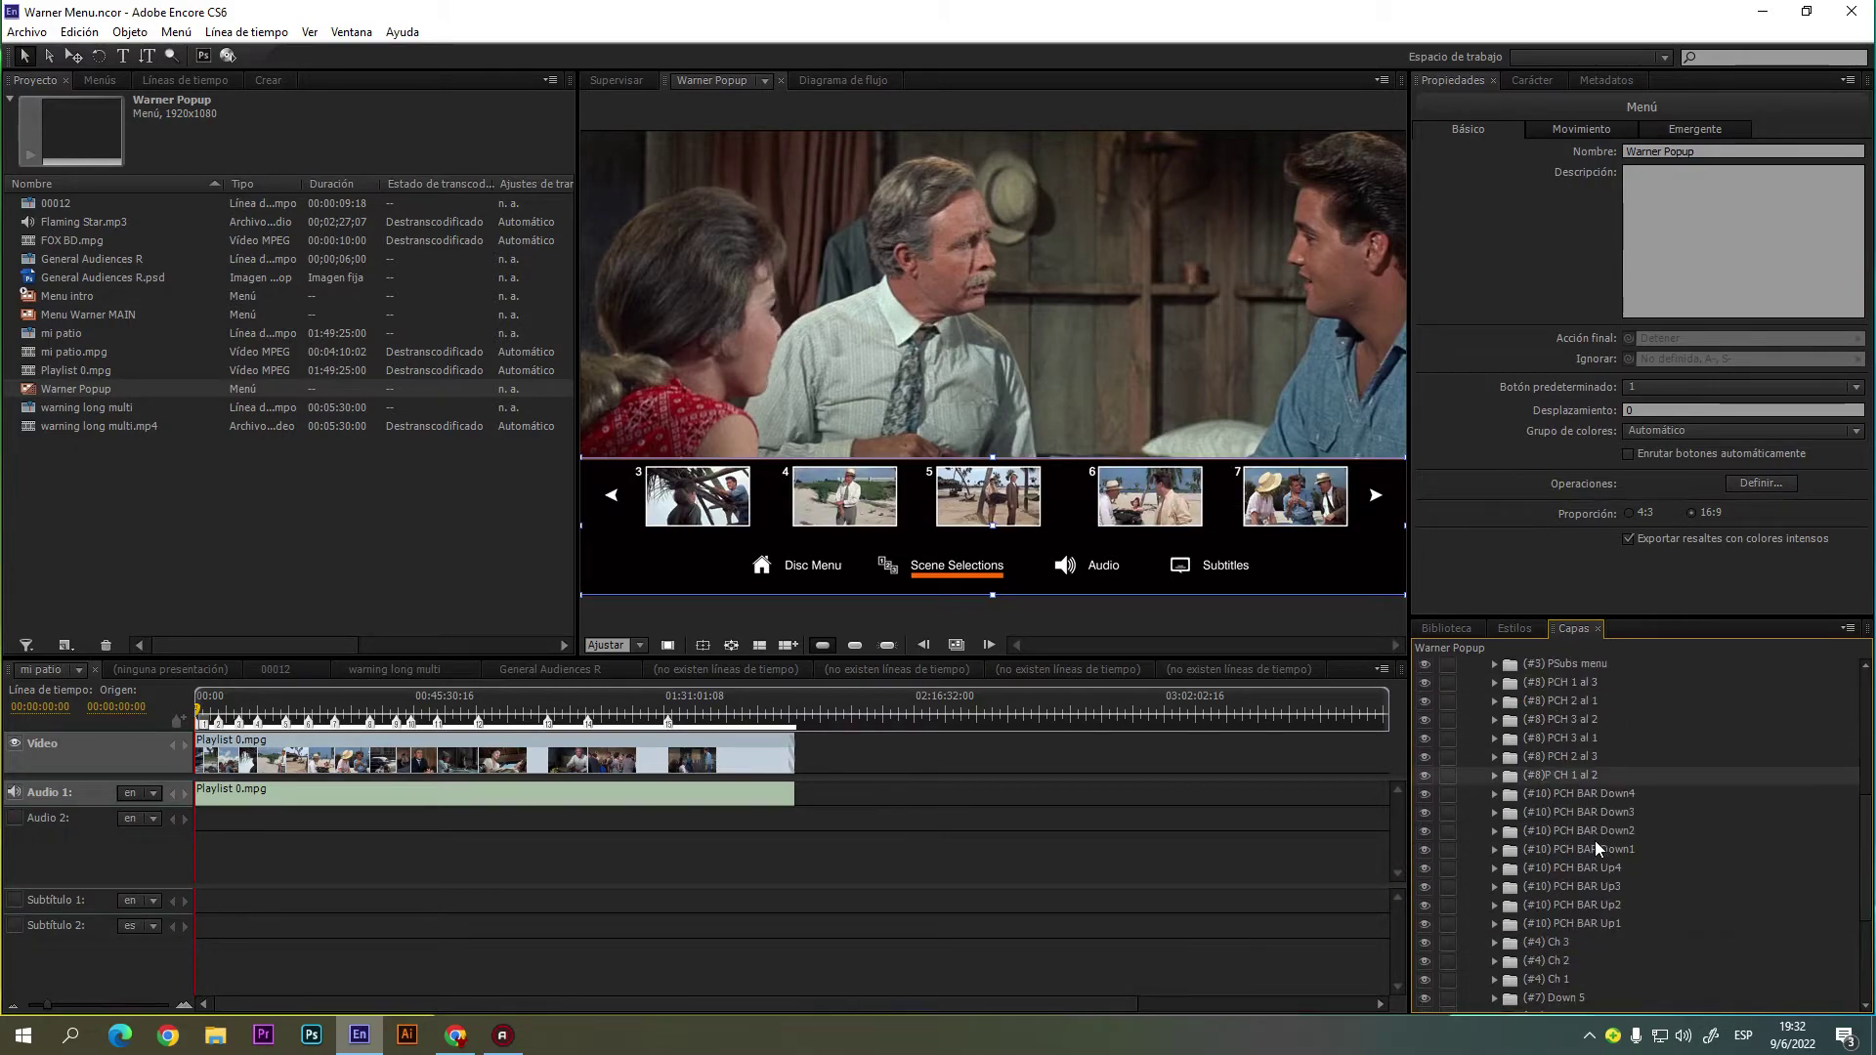
{"action": "scroll", "coordinate": [1595, 840], "scroll_direction": "down", "scroll_amount": 2}
{"action": "scroll", "coordinate": [1579, 842], "scroll_direction": "down", "scroll_amount": 2}
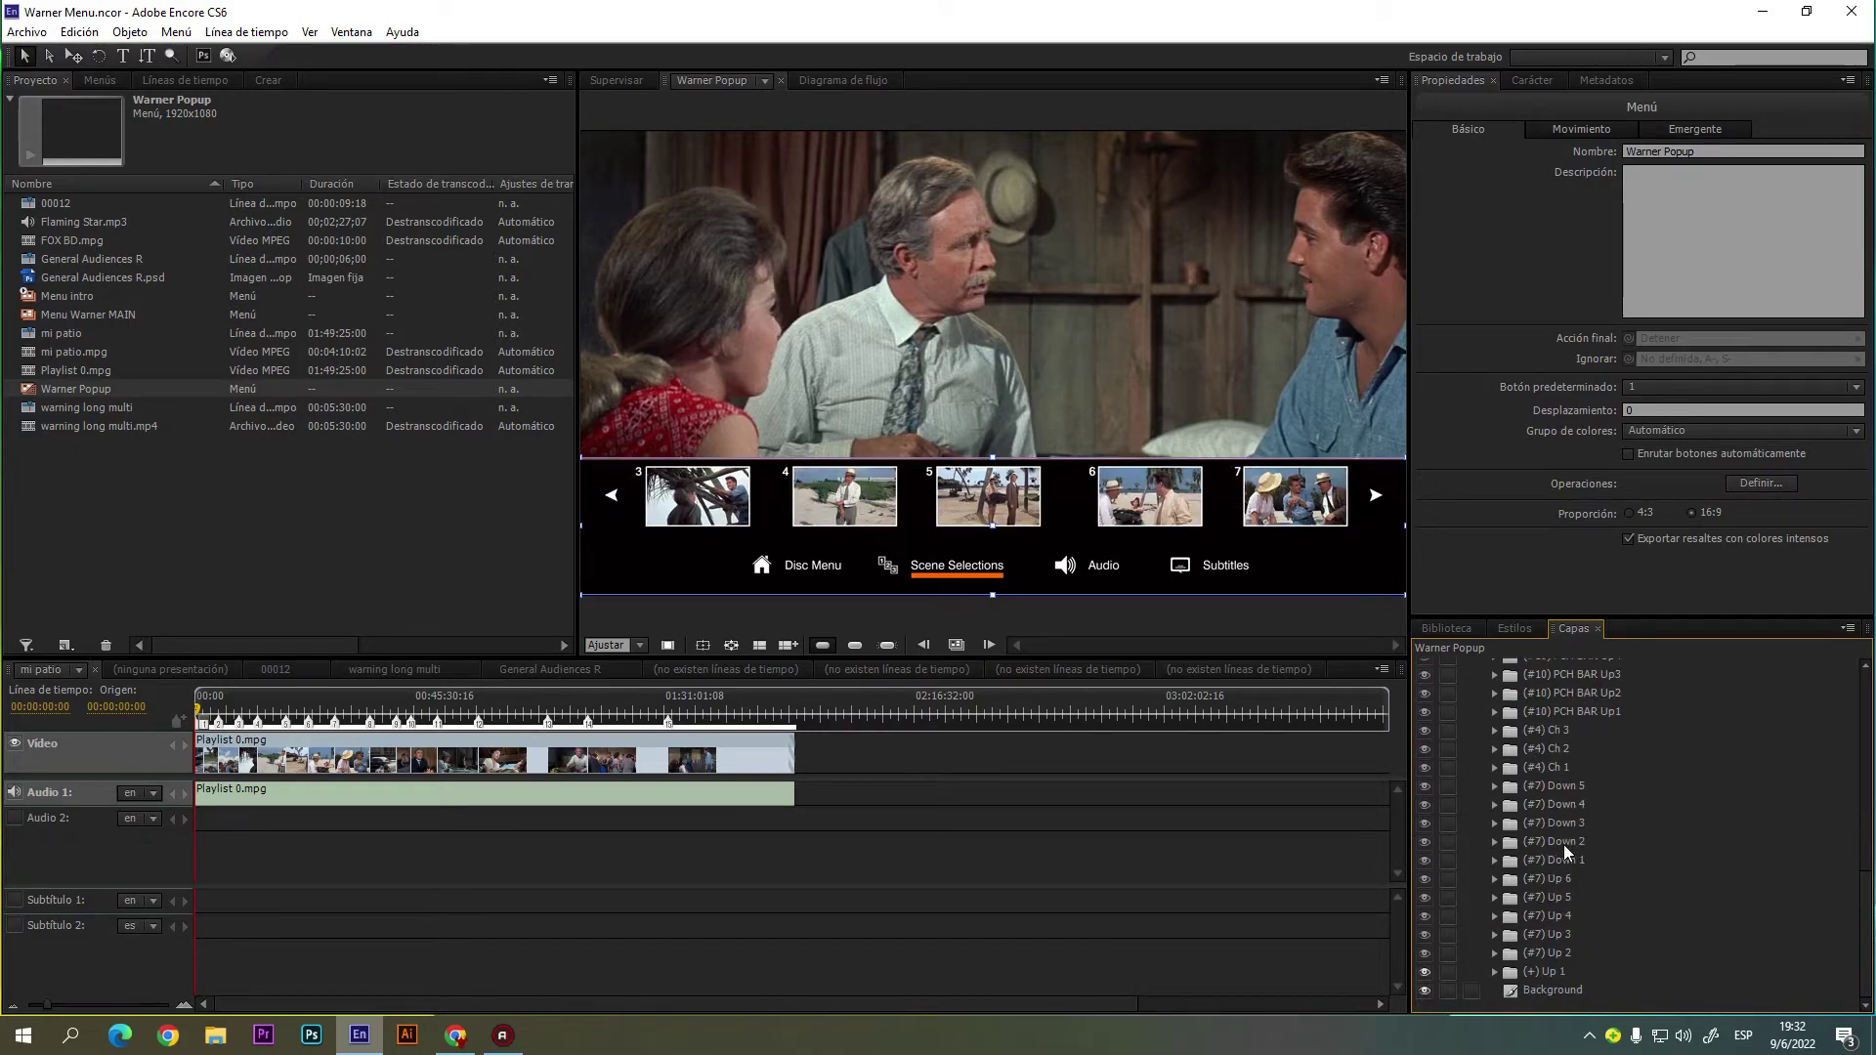
{"action": "left_click", "coordinate": [1550, 746]}
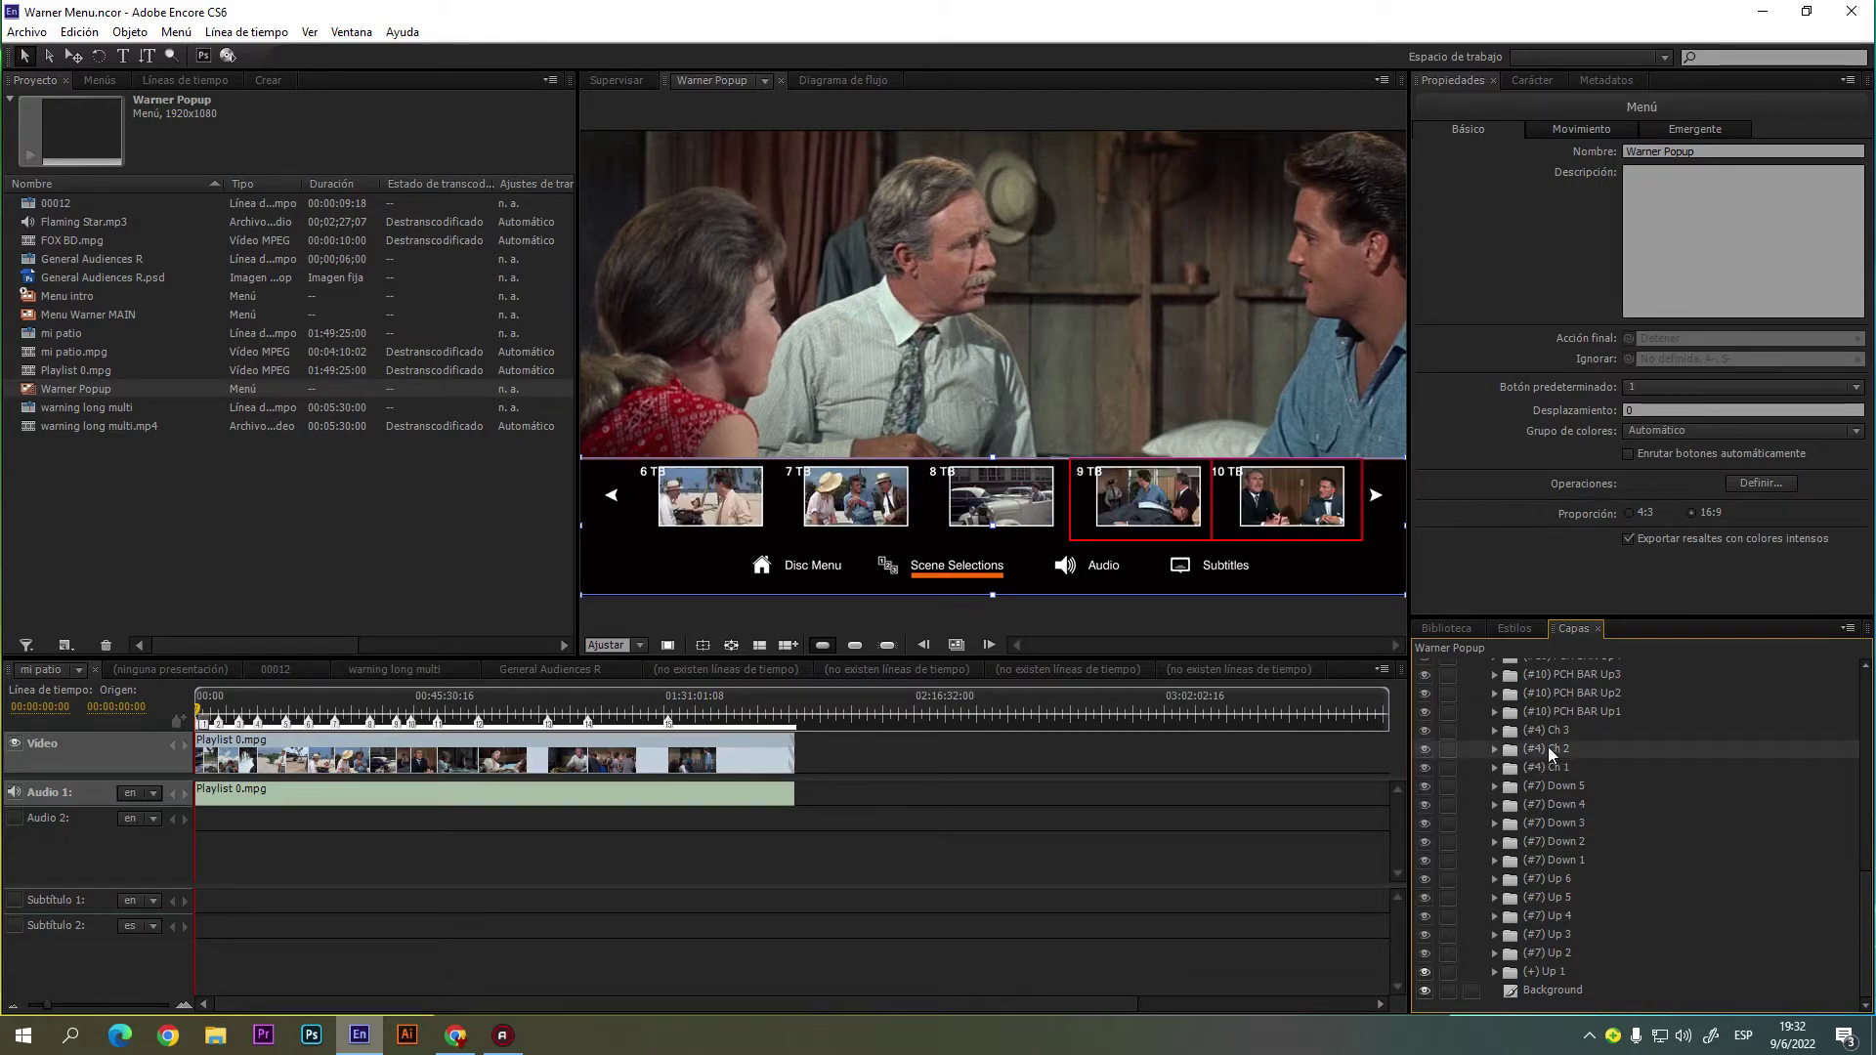
- Strip the TB suffix from scene buttons 6 and 7
{"action": "left_click", "coordinate": [684, 504]}
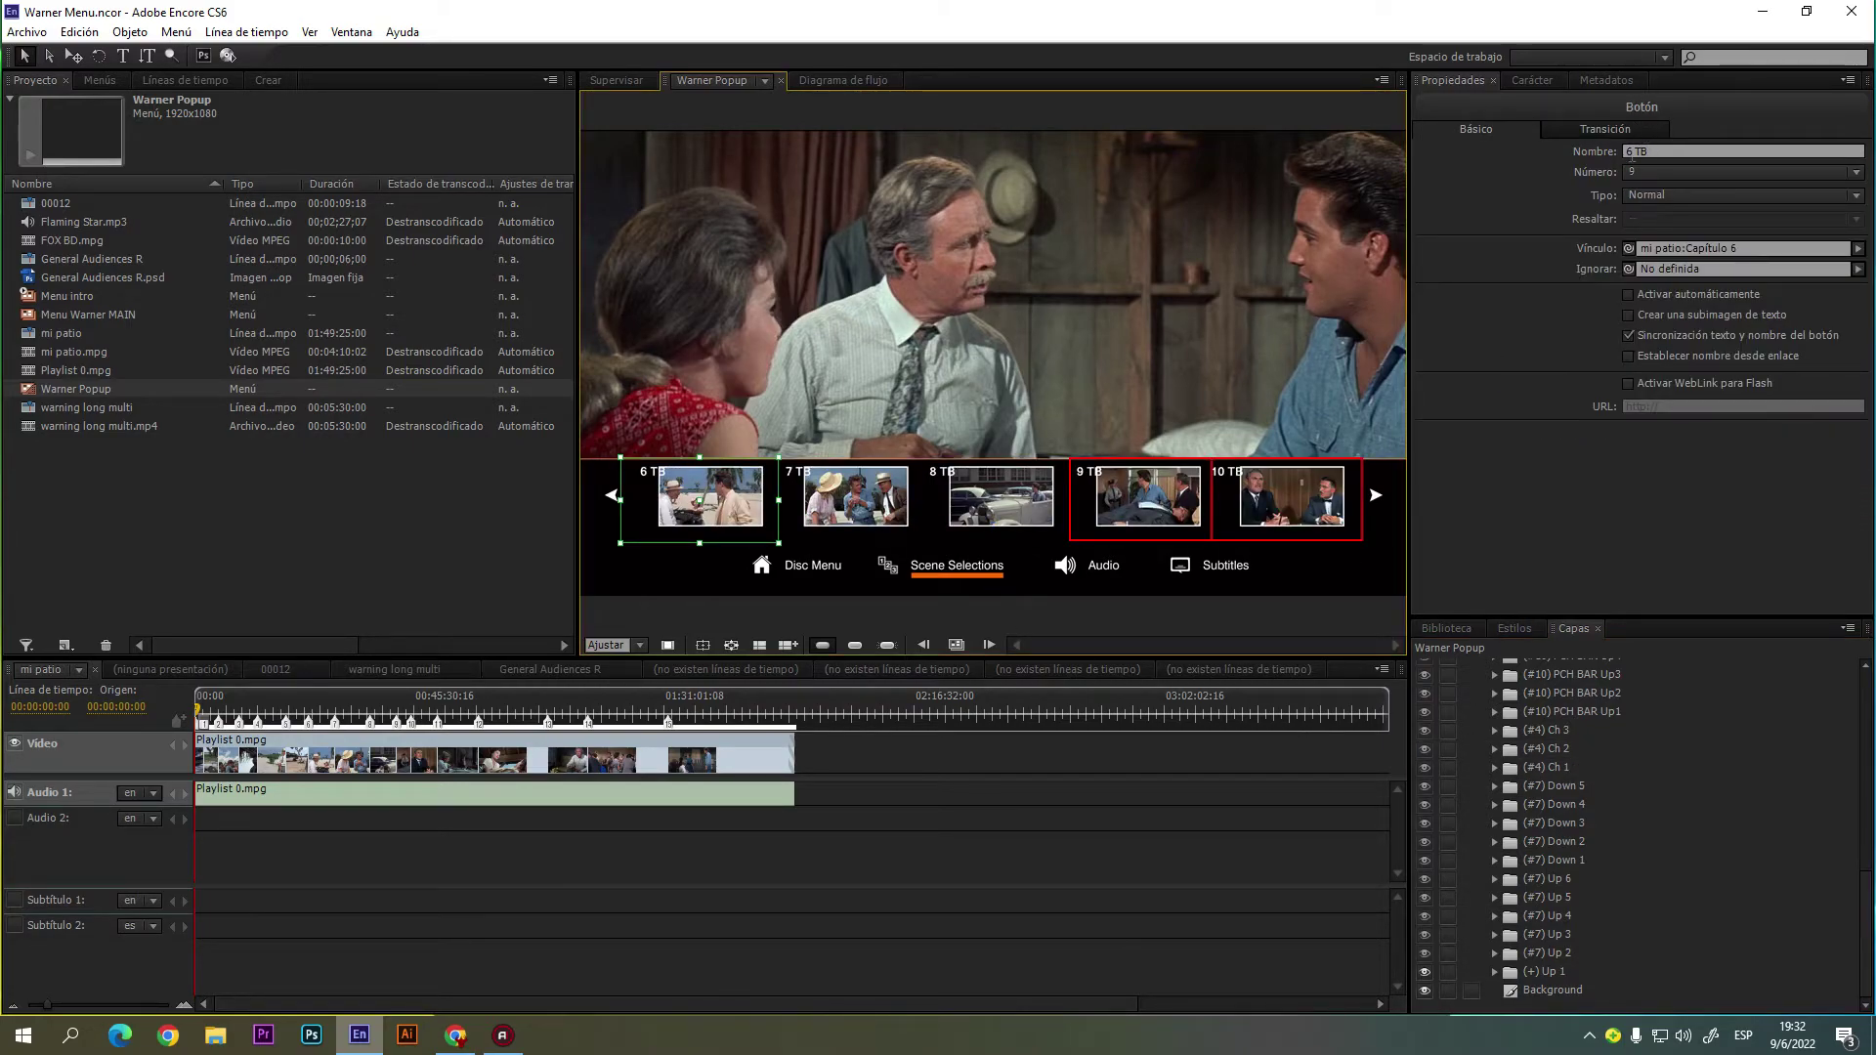
{"action": "left_click", "coordinate": [1634, 152]}
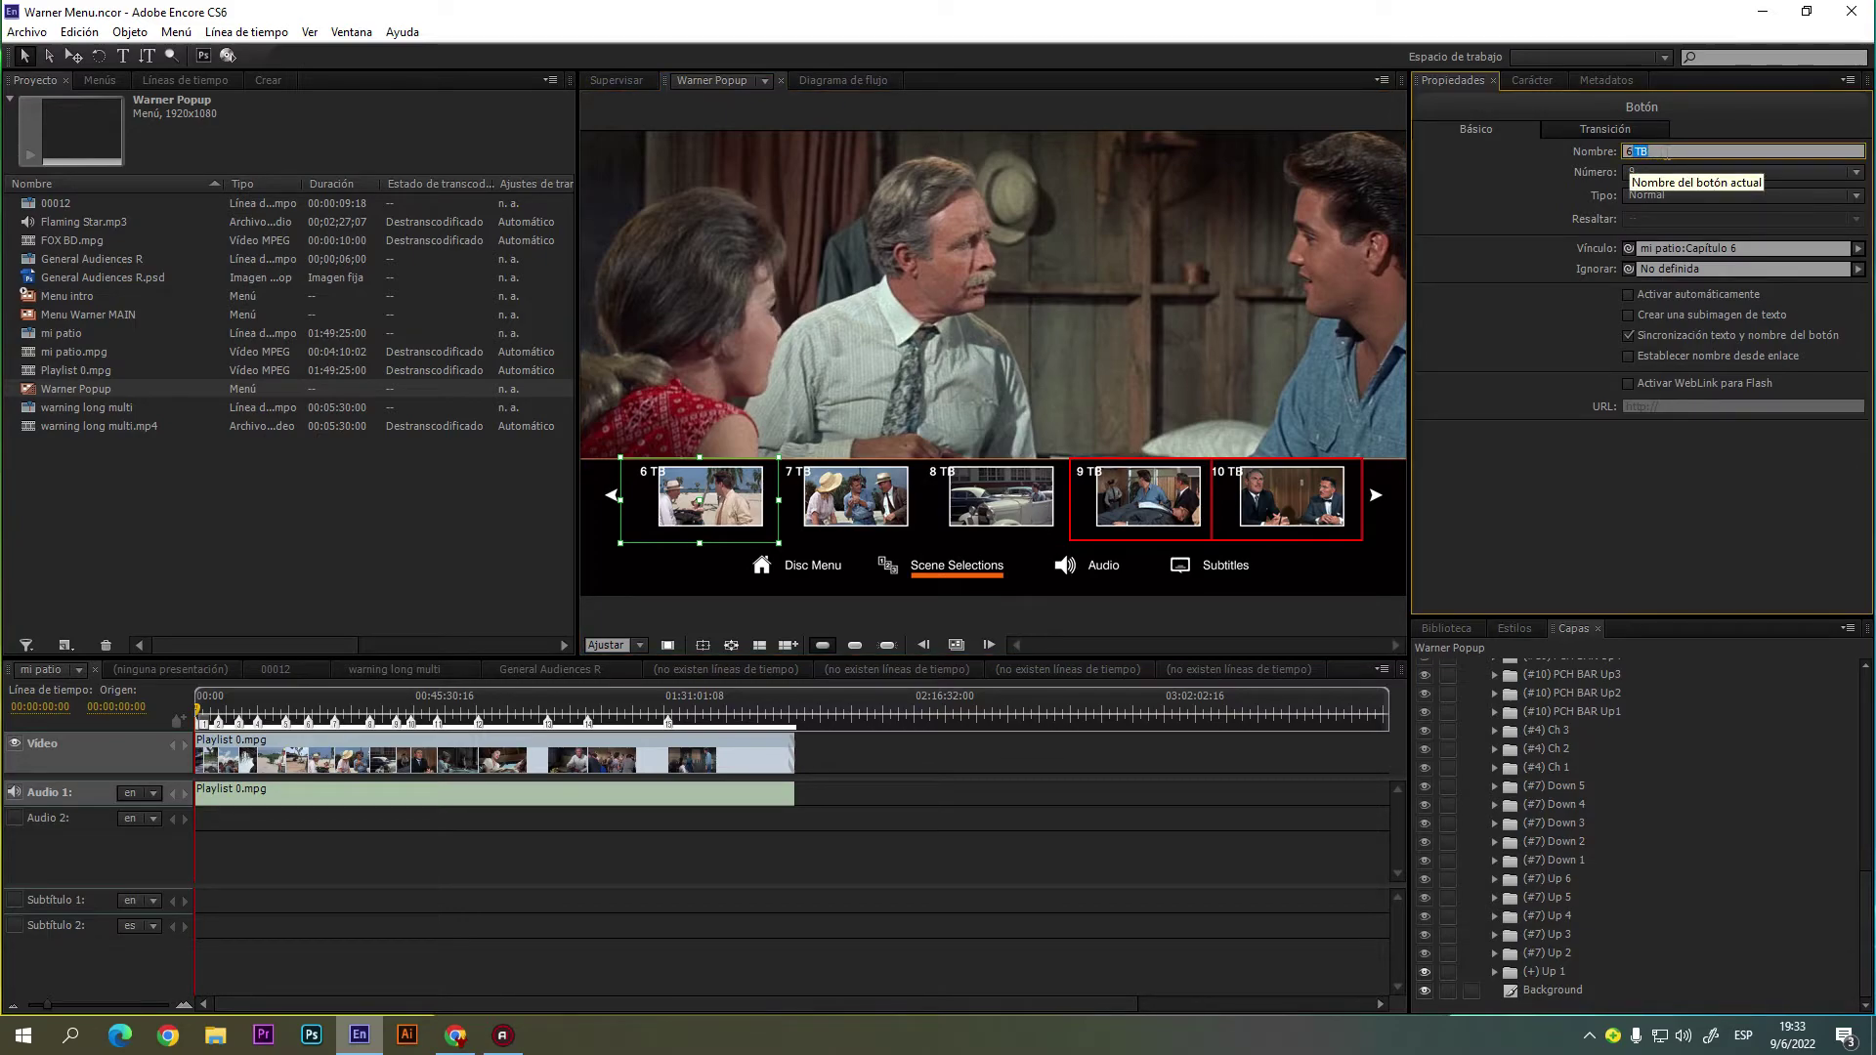
{"action": "key", "text": "BackSpace"}
{"action": "left_click", "coordinate": [862, 525]}
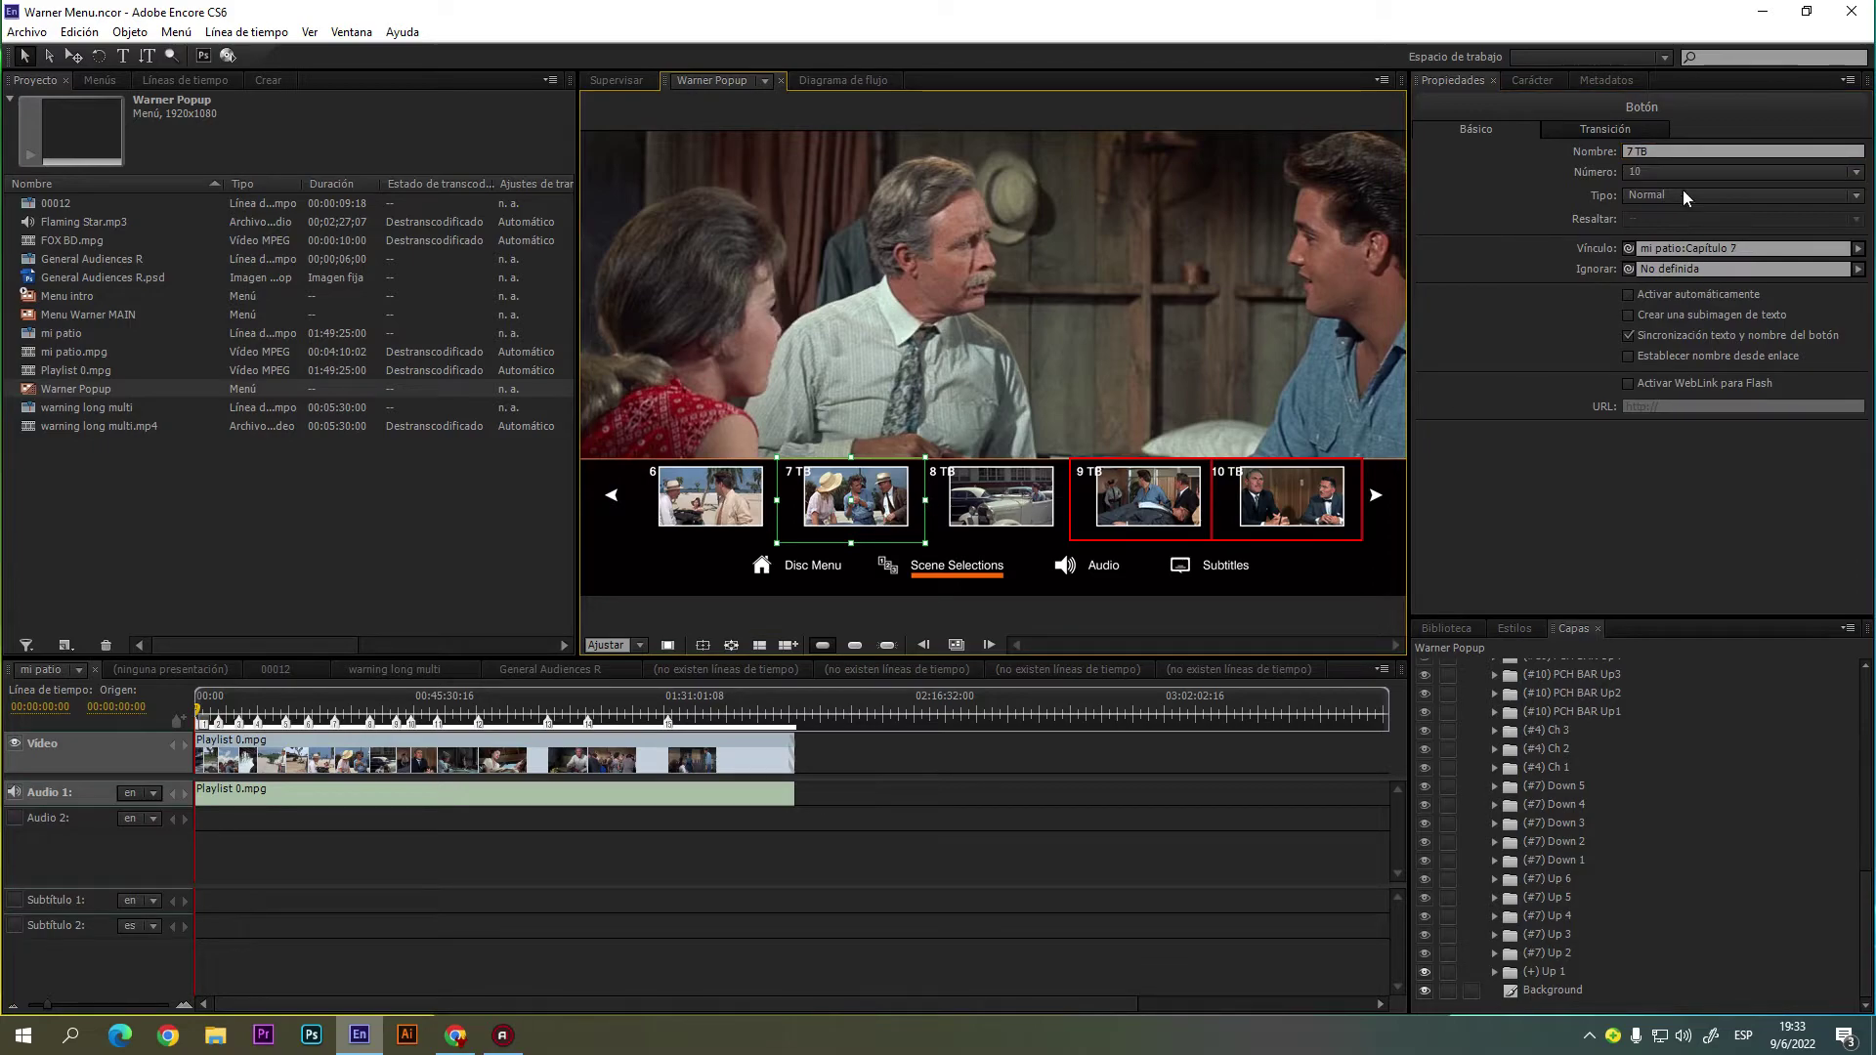
{"action": "double_click", "coordinate": [1637, 151]}
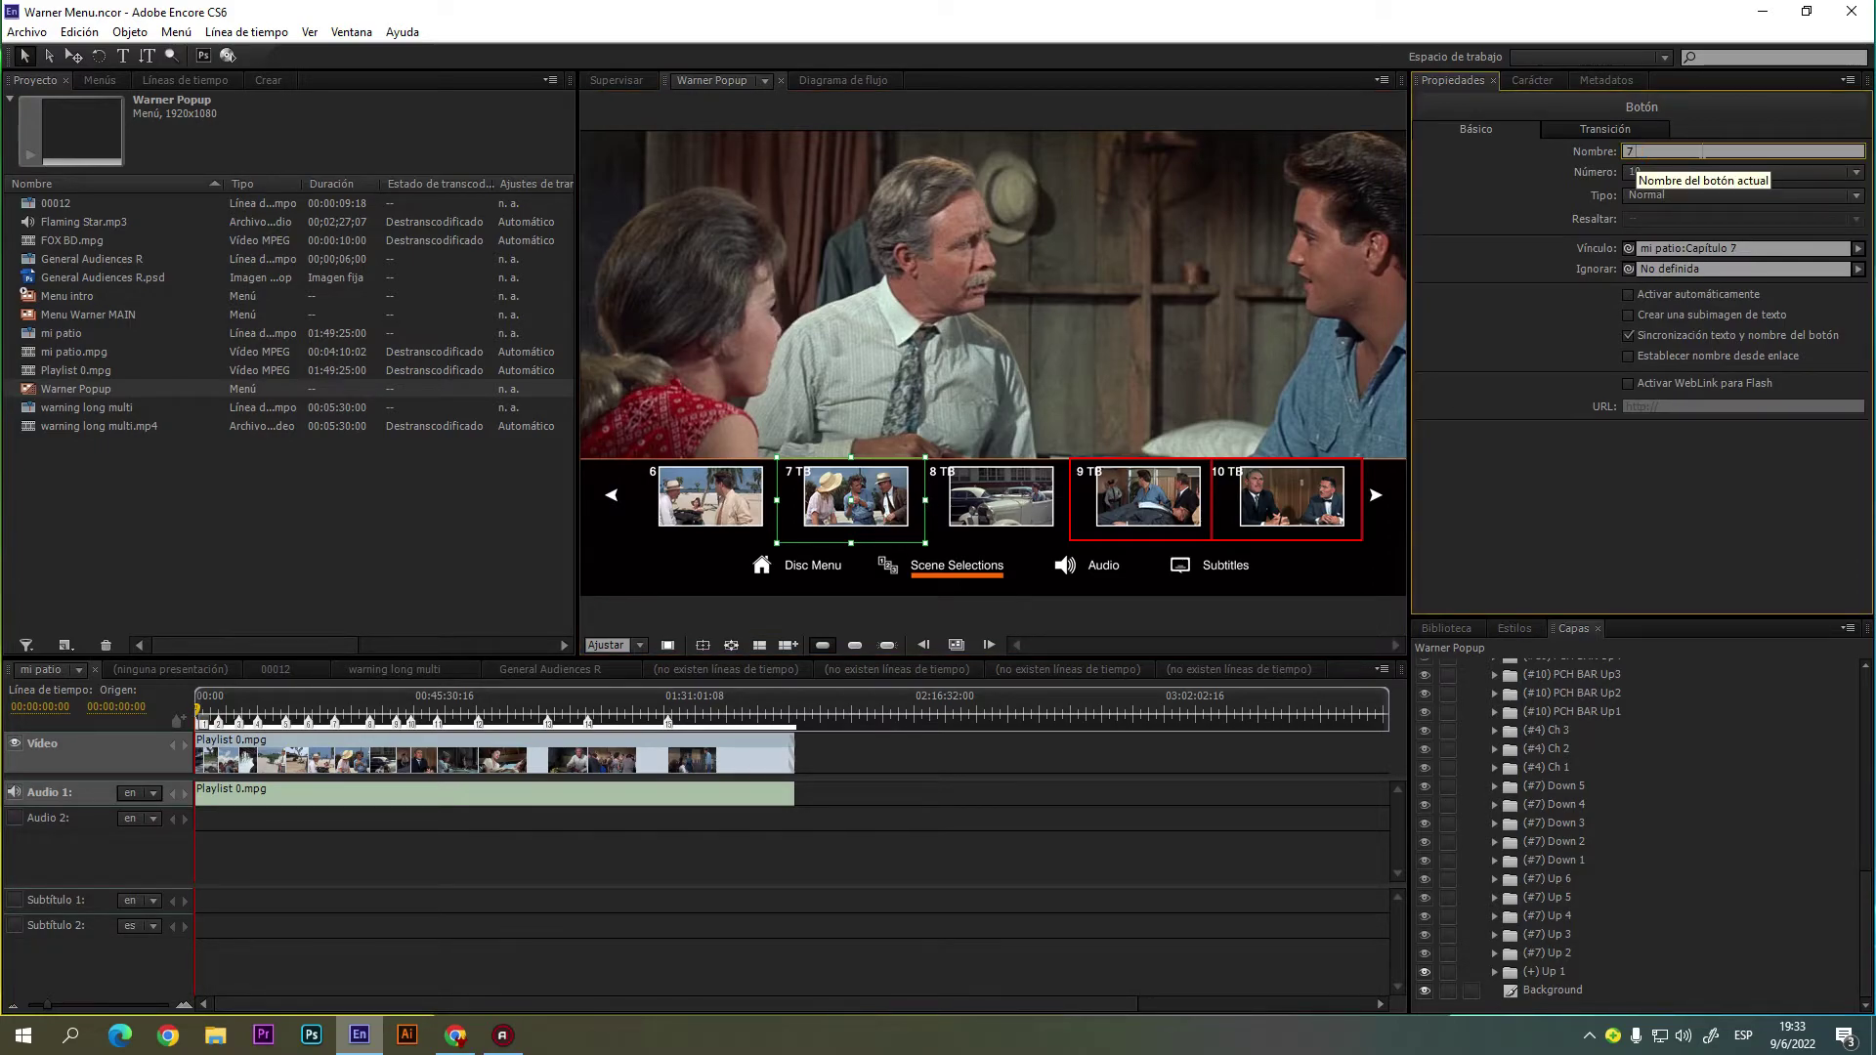
{"action": "left_click", "coordinate": [1010, 501]}
- Rename buttons 9 and 10 to plain numbers, then show the chapter 11–15 group
{"action": "left_click", "coordinate": [1157, 500]}
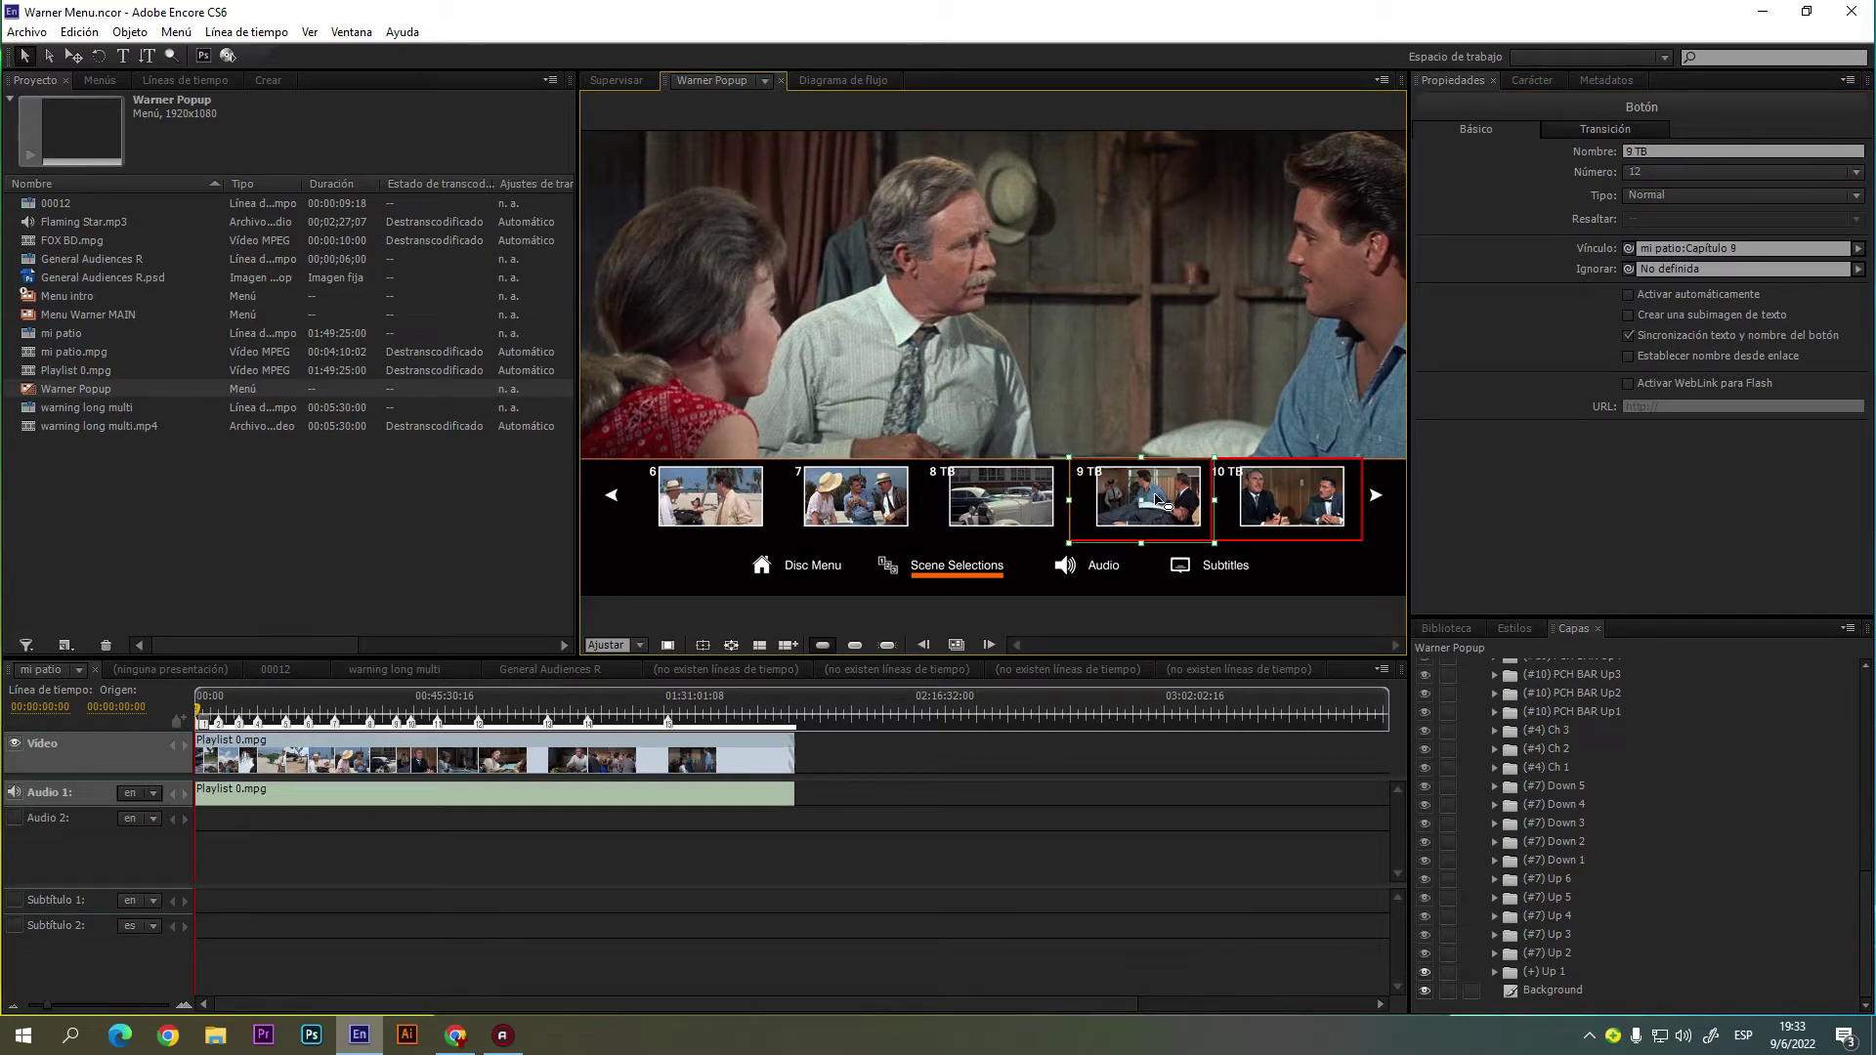
{"action": "left_click", "coordinate": [1634, 151]}
{"action": "key", "text": "BackSpace"}
{"action": "key", "text": "BackSpace"}
{"action": "key", "text": "BackSpace"}
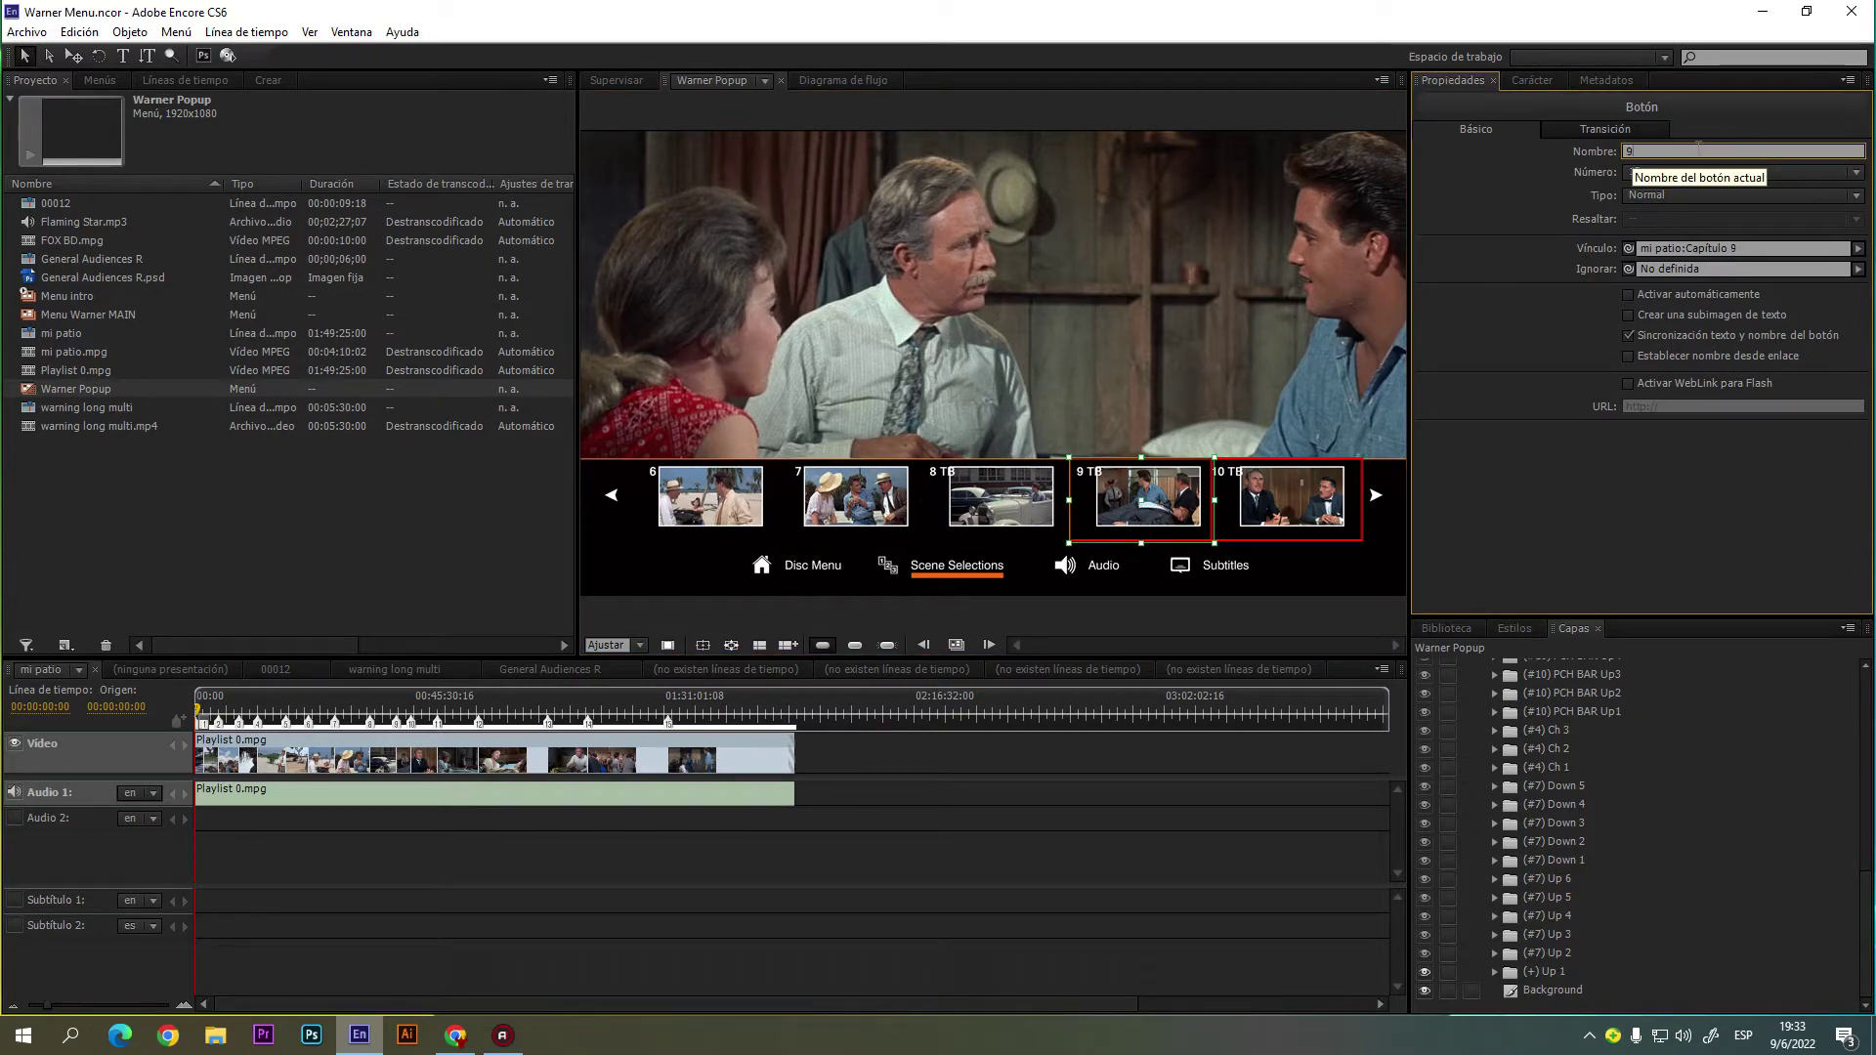
{"action": "left_click", "coordinate": [1294, 513]}
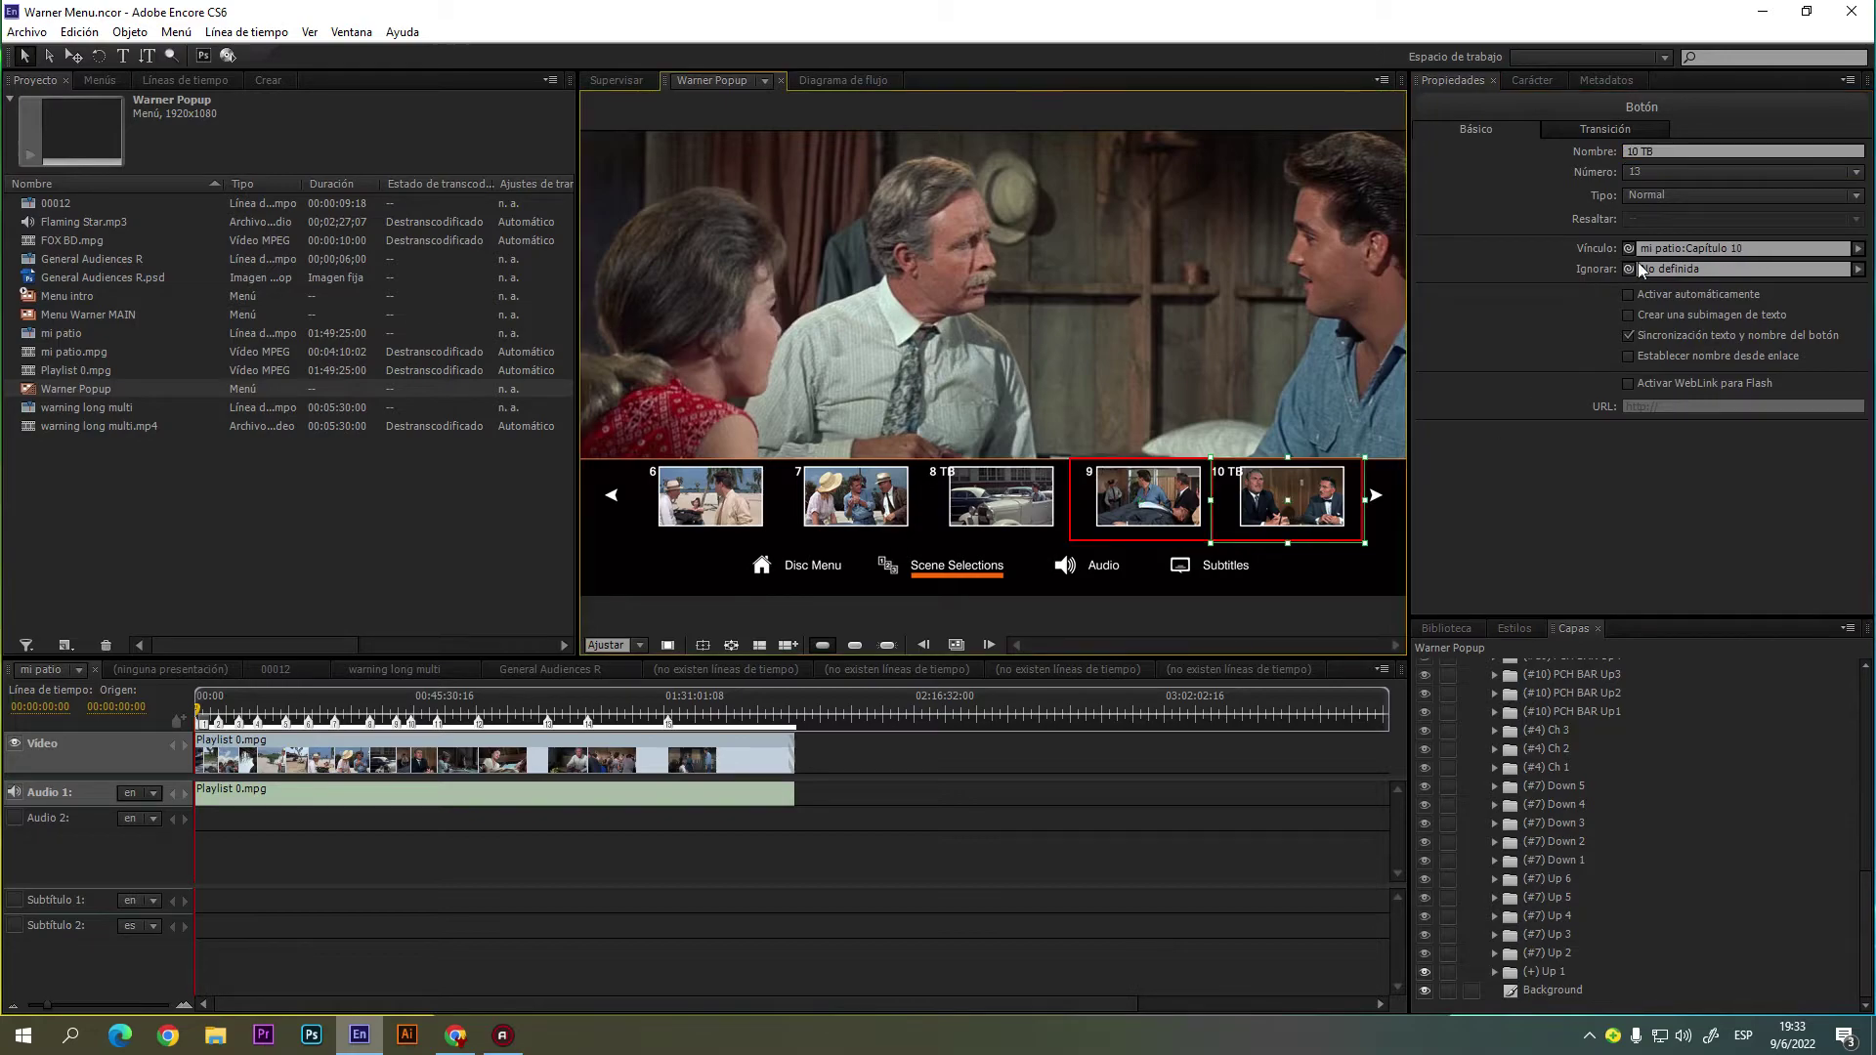
{"action": "left_click", "coordinate": [1638, 152]}
{"action": "key", "text": "BackSpace"}
{"action": "key", "text": "BackSpace"}
{"action": "key", "text": "BackSpace"}
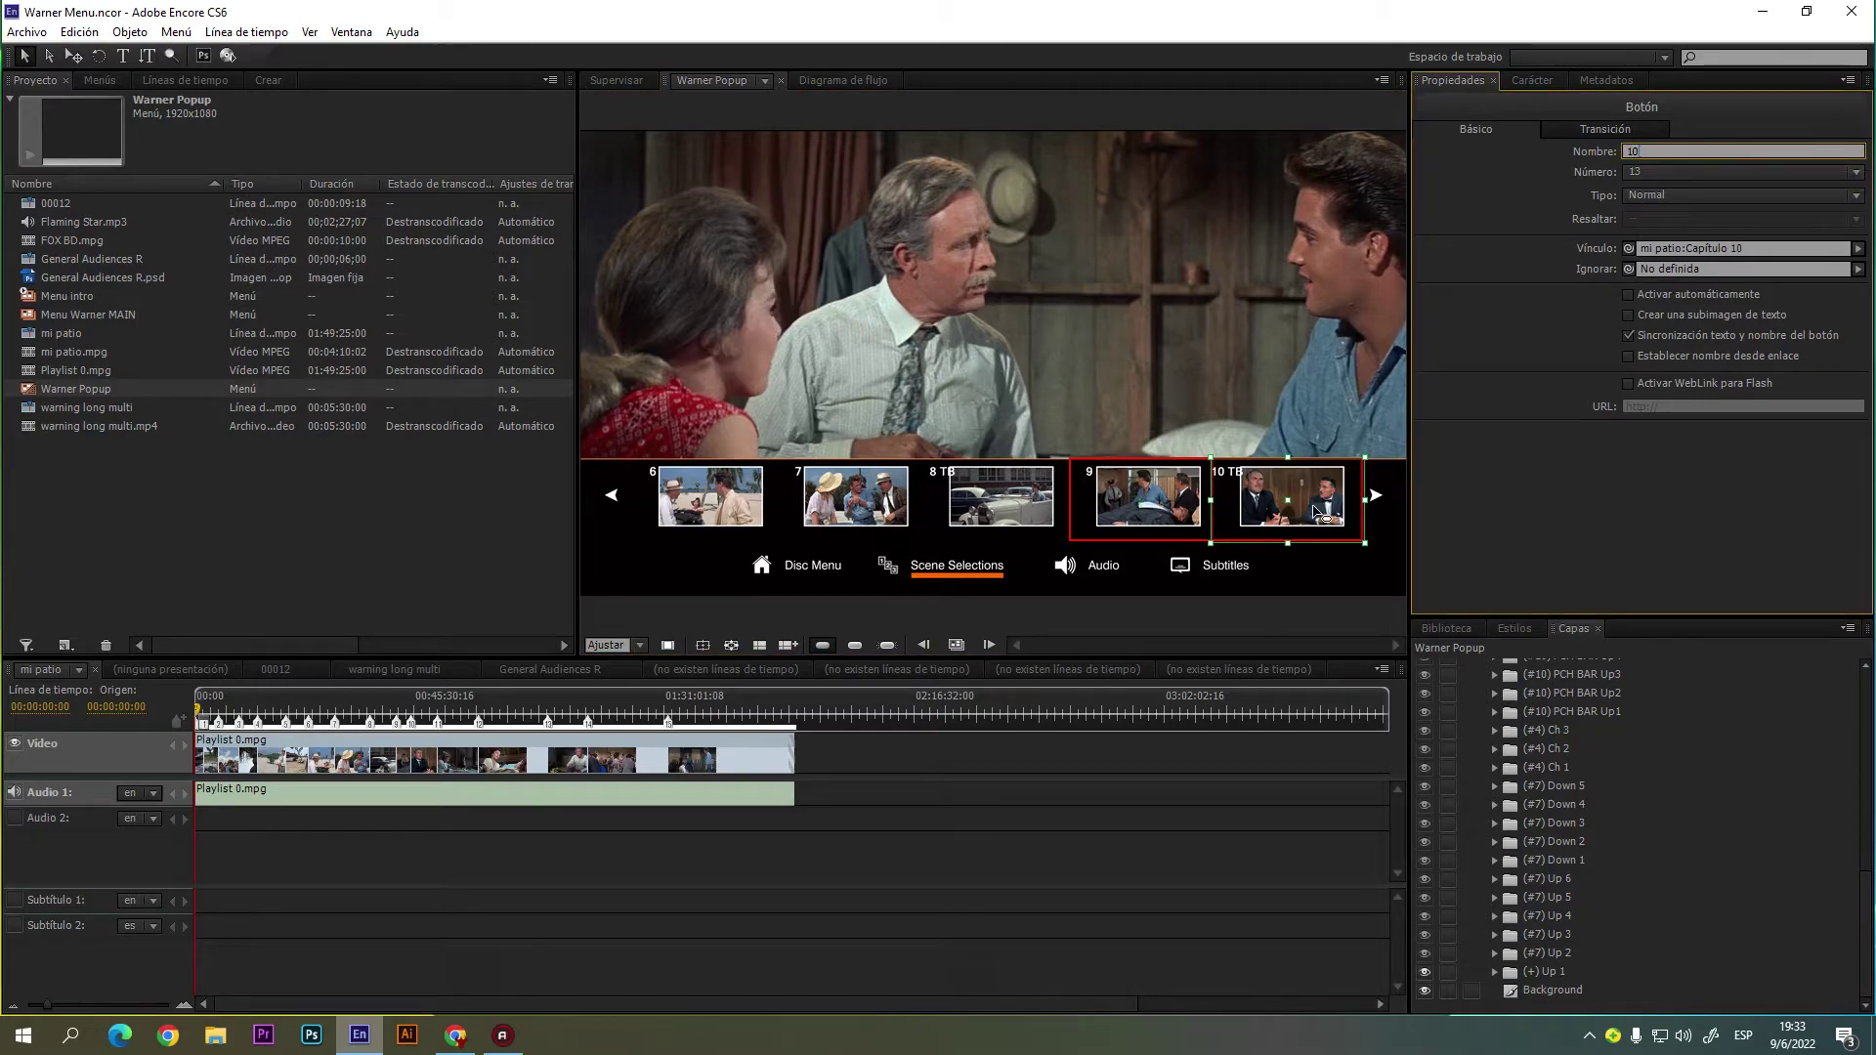
{"action": "left_click", "coordinate": [1303, 513]}
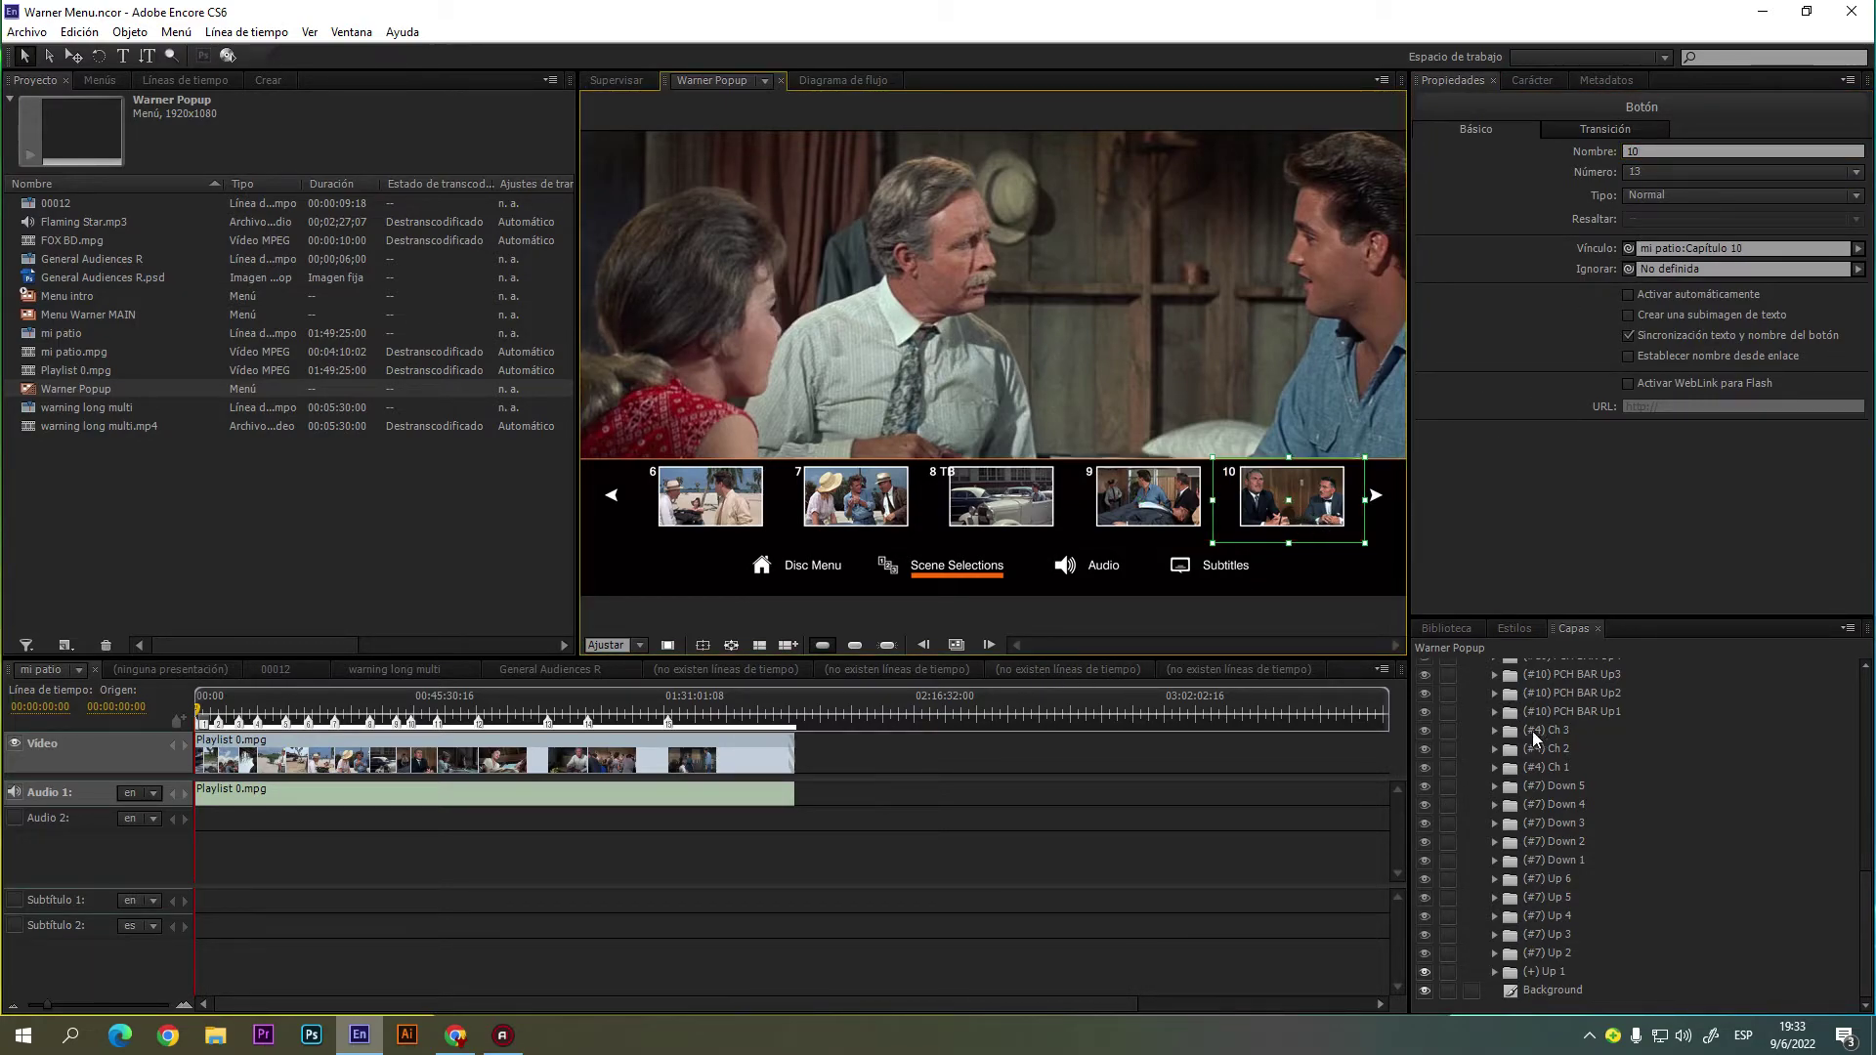
{"action": "left_click", "coordinate": [1562, 729]}
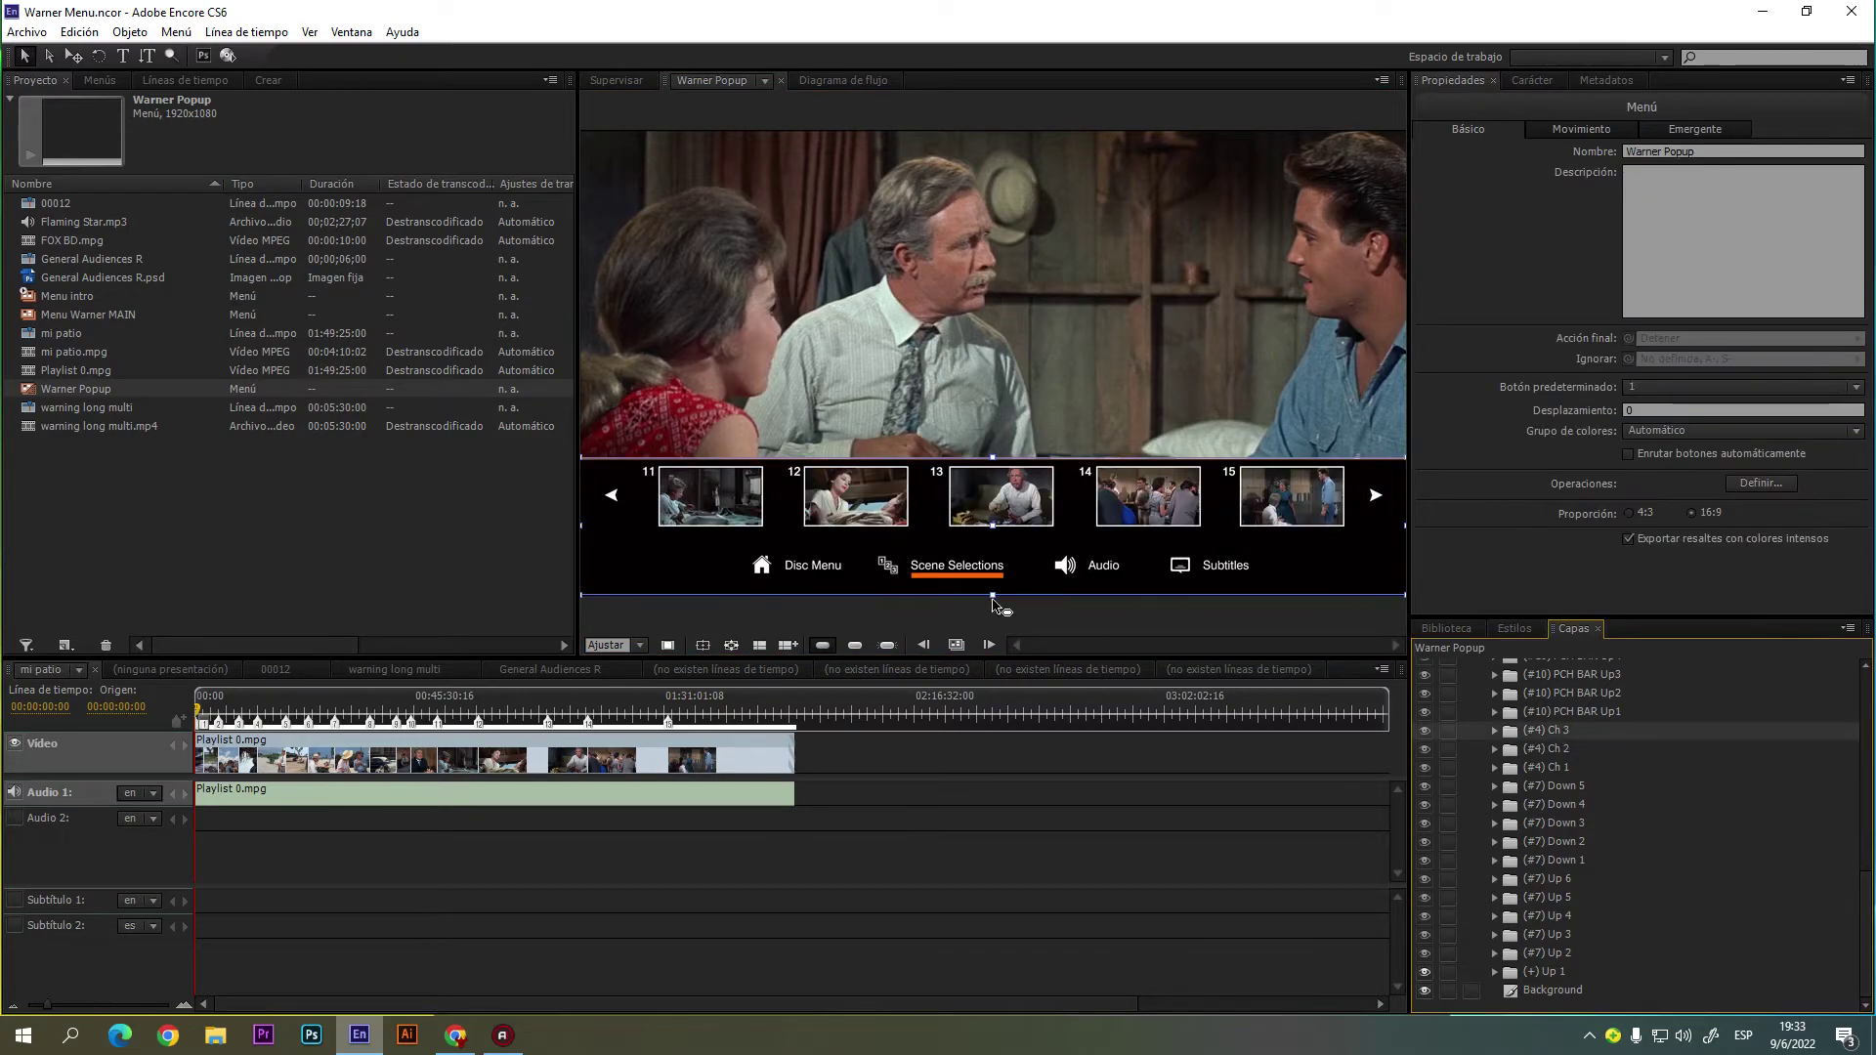
- Bring up the chapter 1–5 button group and strip TB from buttons 1 and 2
{"action": "left_click", "coordinate": [1554, 748]}
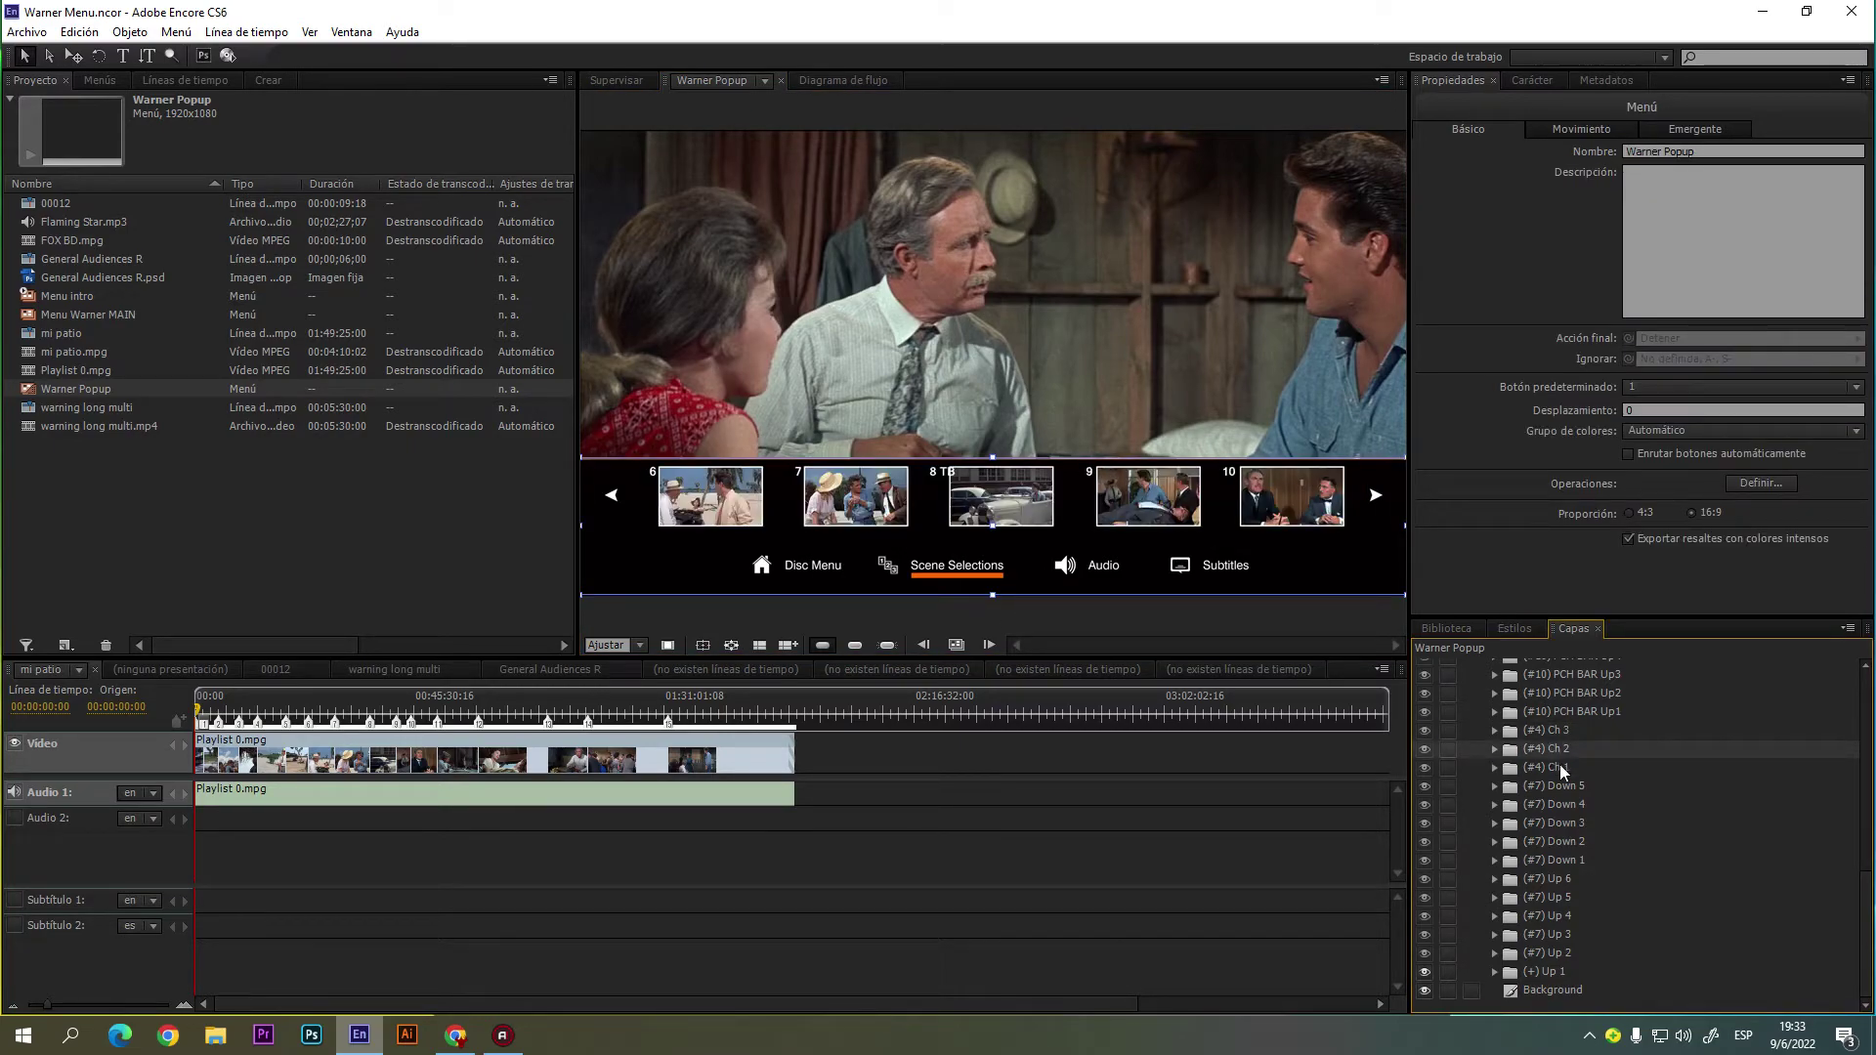
{"action": "left_click", "coordinate": [1559, 764]}
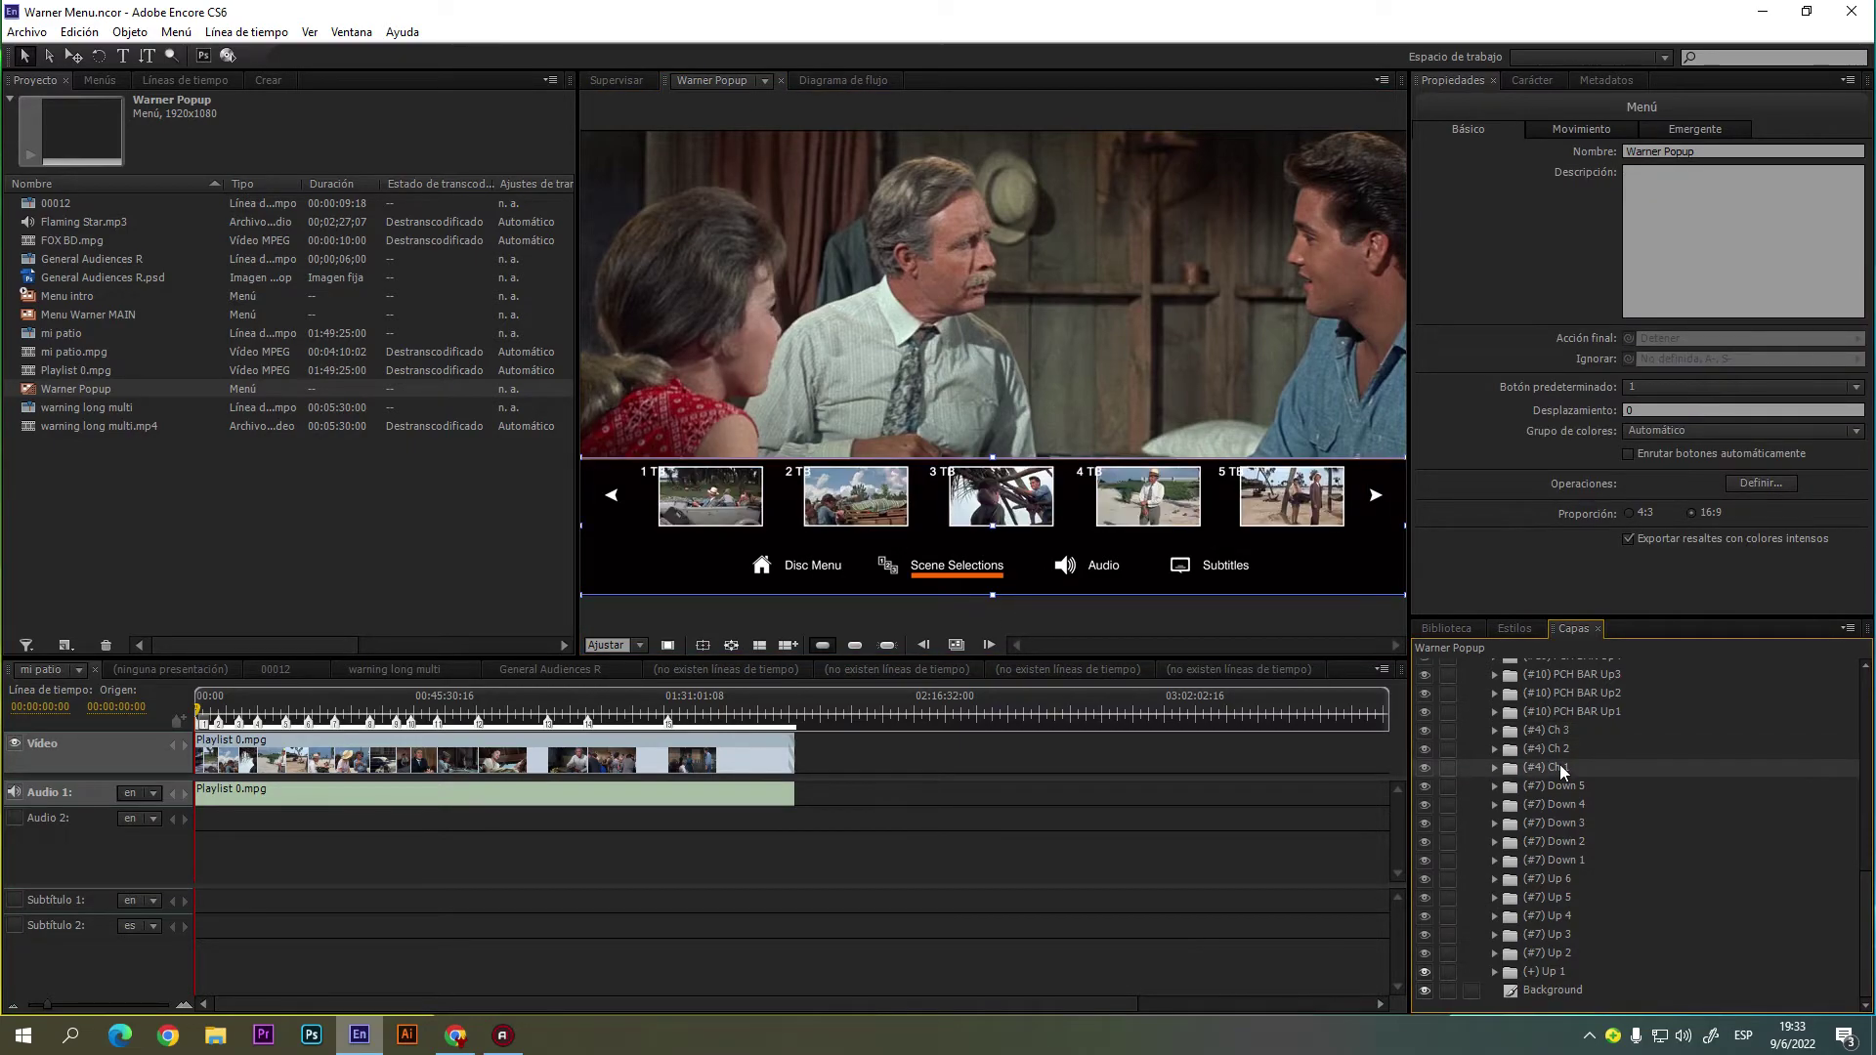
{"action": "left_click", "coordinate": [724, 508]}
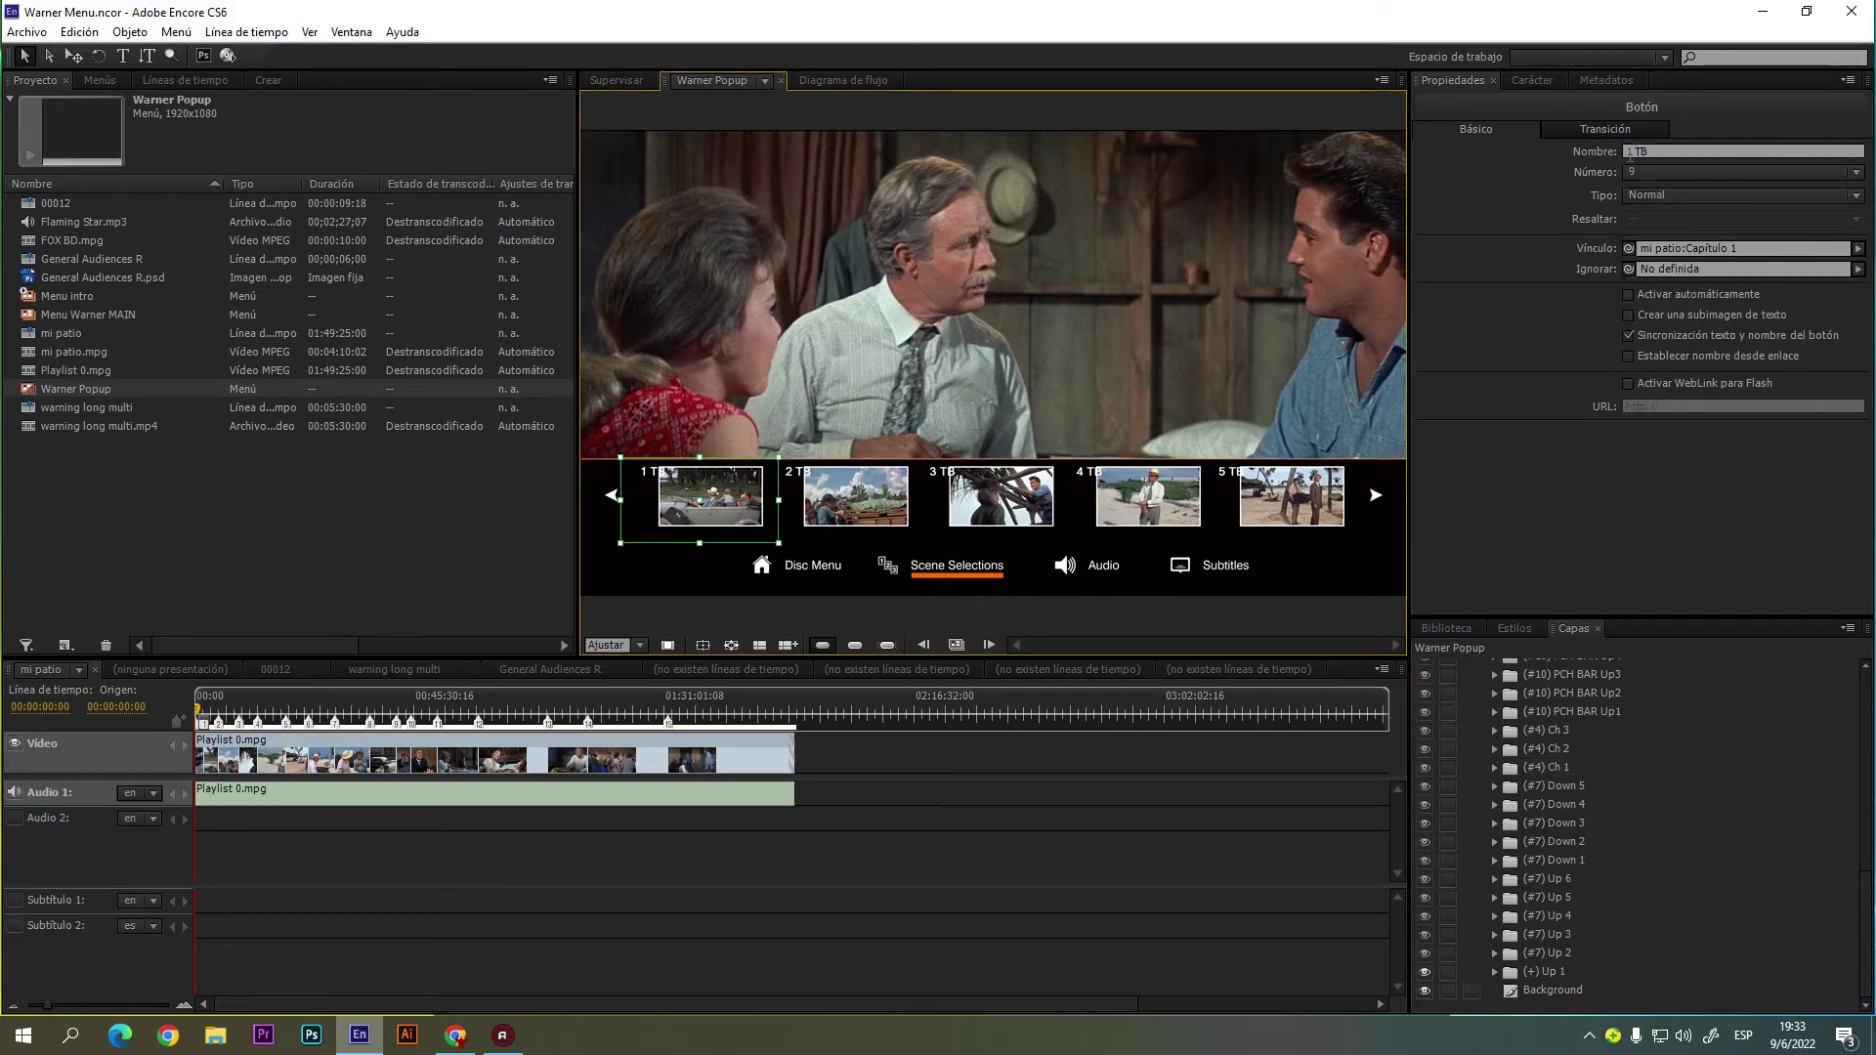
{"action": "left_click", "coordinate": [1629, 153]}
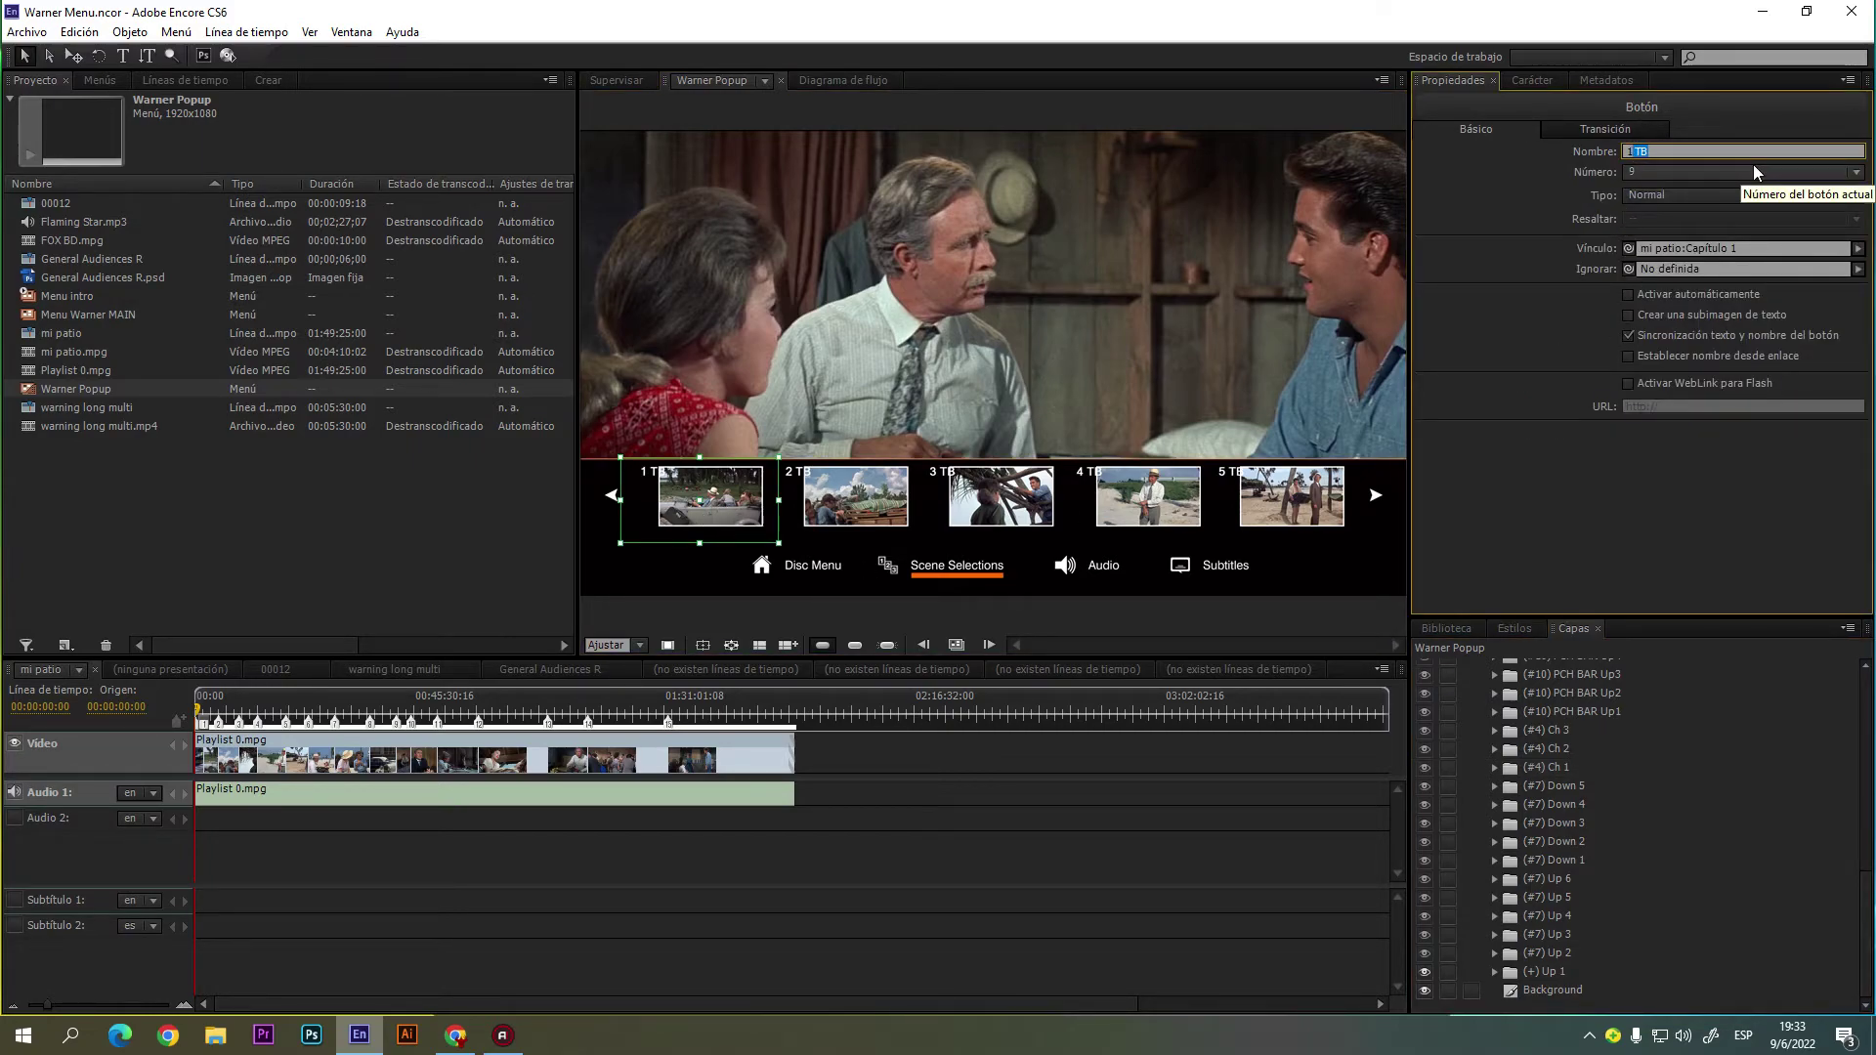
{"action": "type", "text": "1"}
{"action": "left_click", "coordinate": [864, 504]}
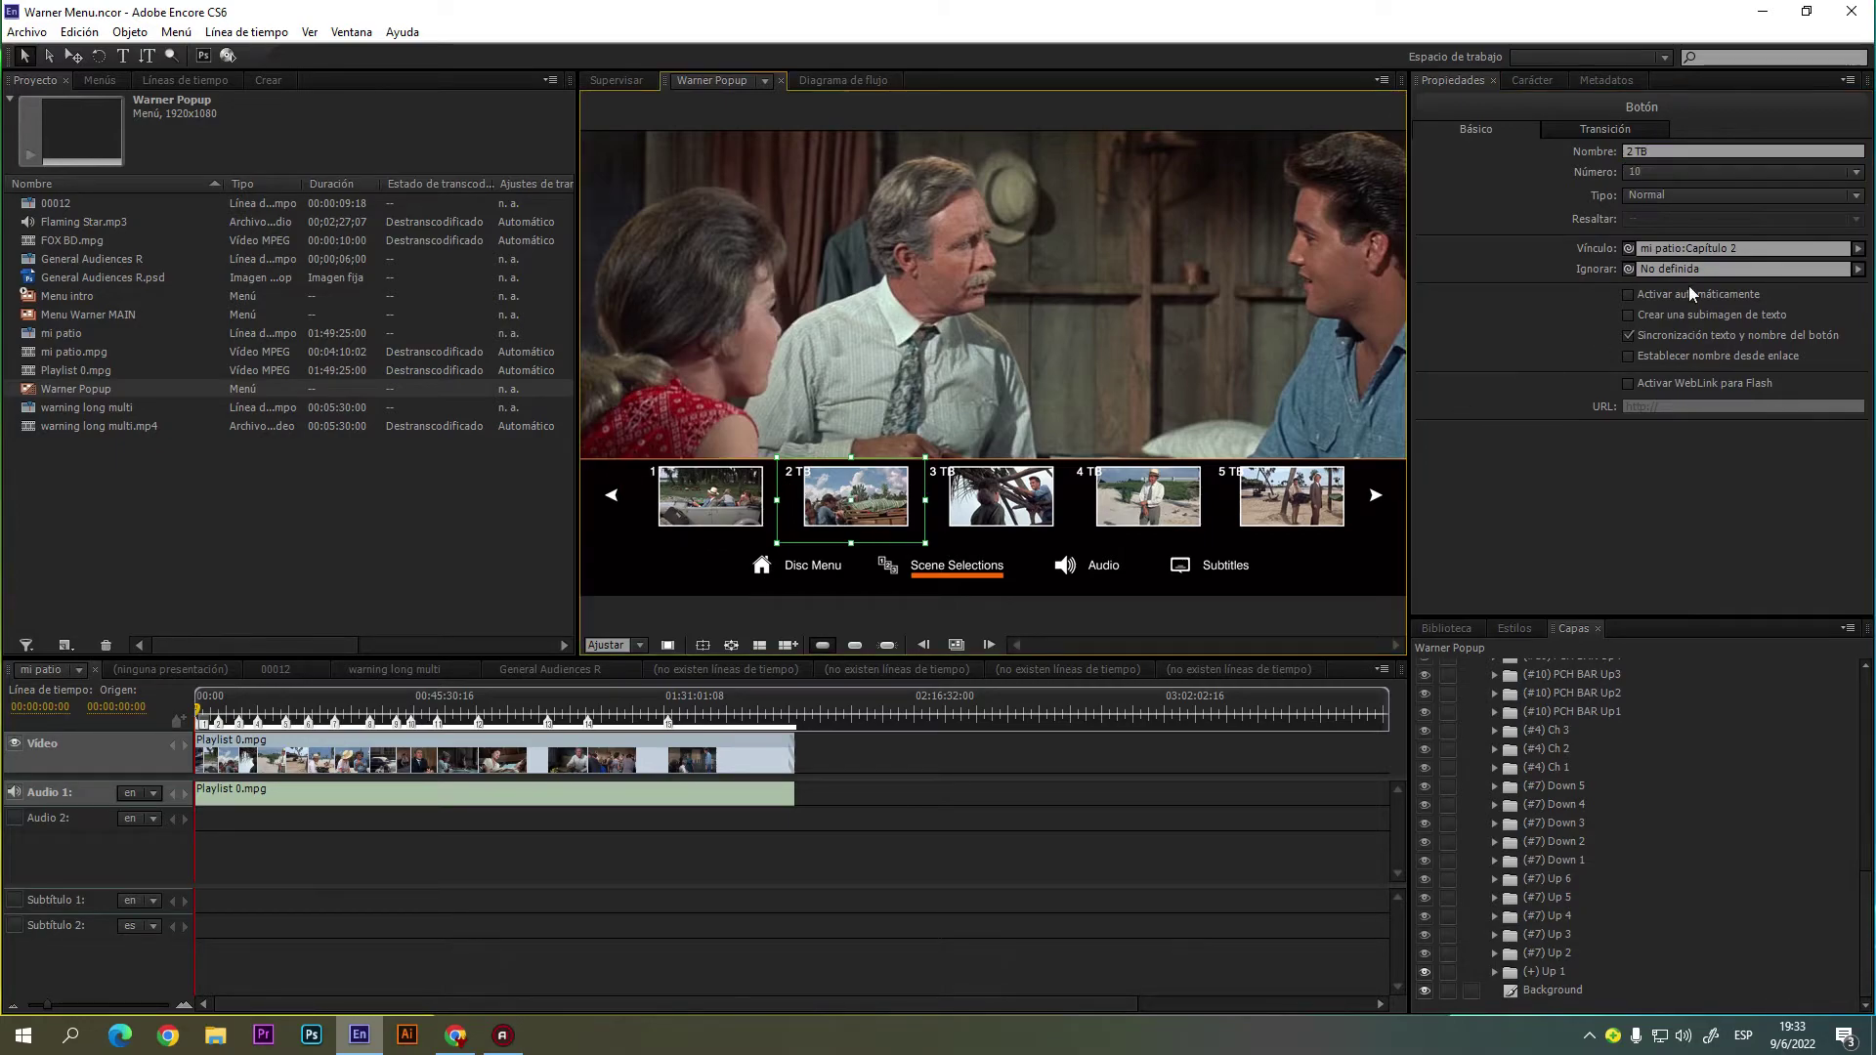
{"action": "left_click", "coordinate": [1634, 152]}
{"action": "key", "text": "BackSpace"}
{"action": "key", "text": "BackSpace"}
{"action": "key", "text": "BackSpace"}
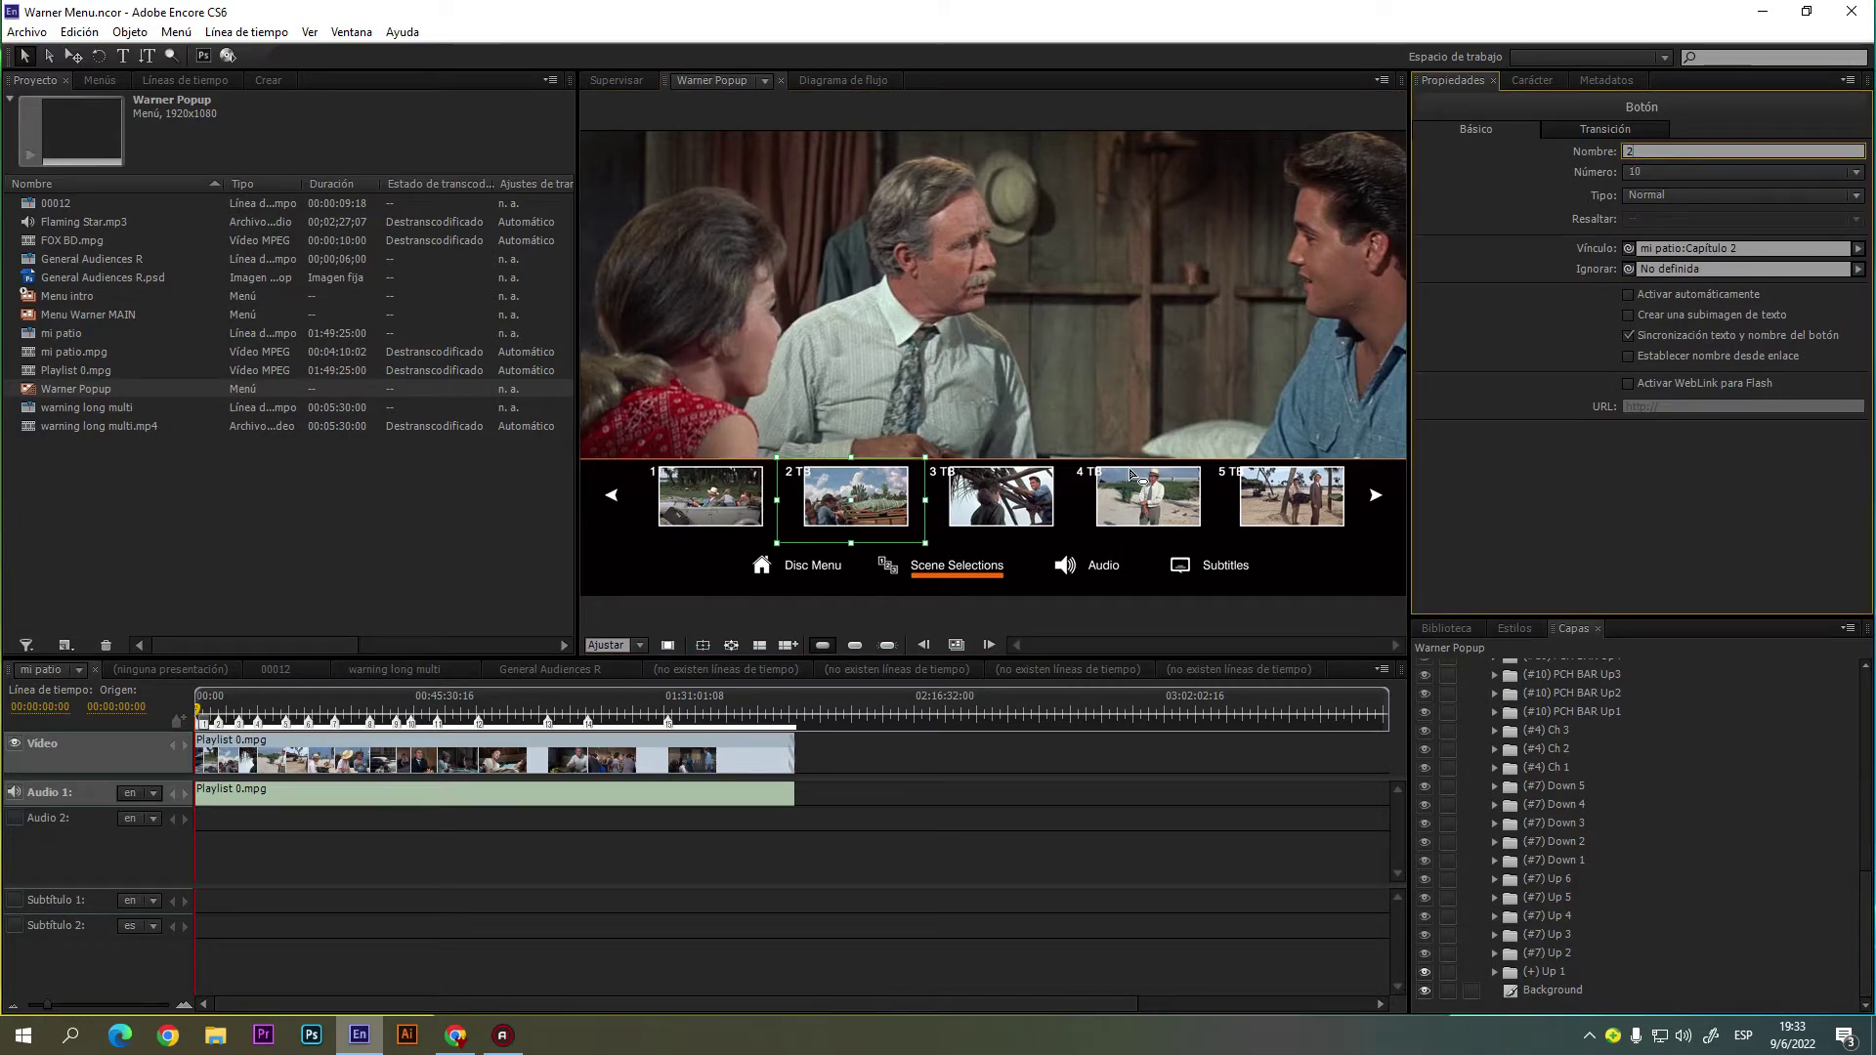
{"action": "left_click", "coordinate": [1019, 503]}
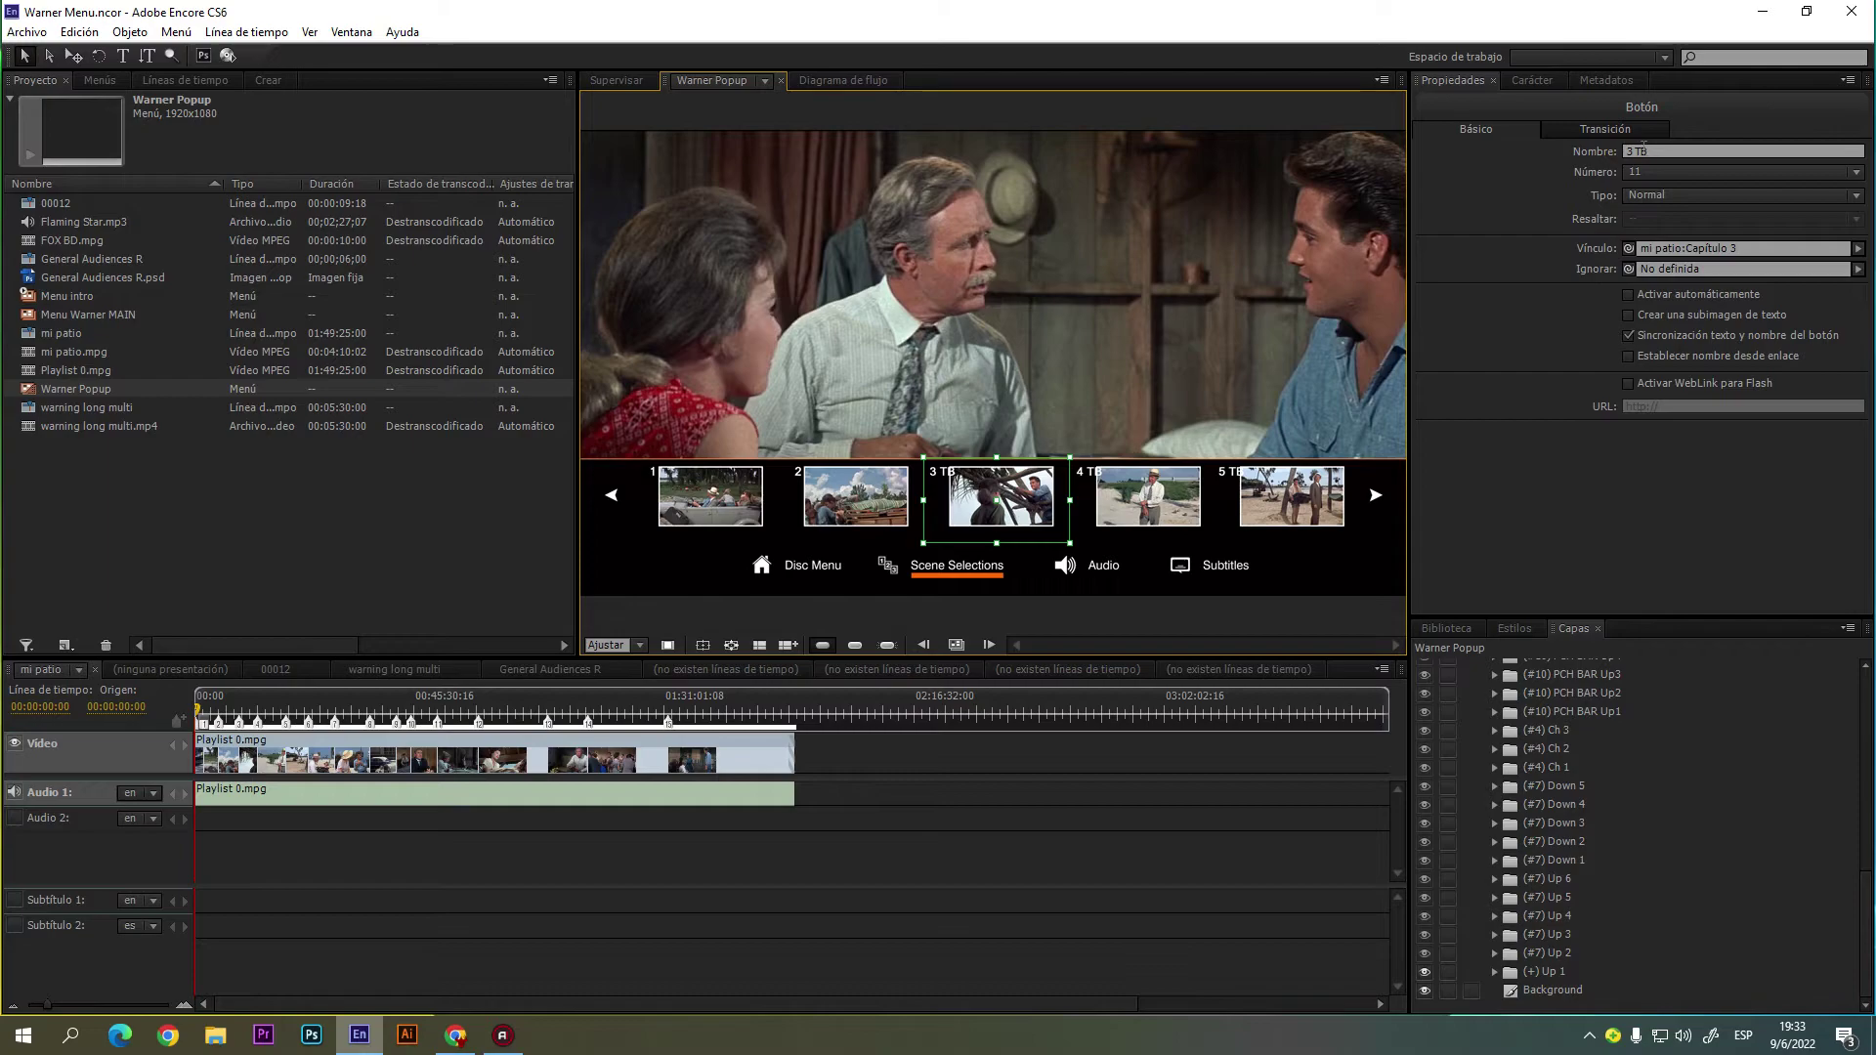
- Rename buttons 3, 4 and 5 to the plain numbers 3, 4 and 5
{"action": "left_click", "coordinate": [1641, 152]}
{"action": "key", "text": "BackSpace"}
{"action": "key", "text": "BackSpace"}
{"action": "key", "text": "BackSpace"}
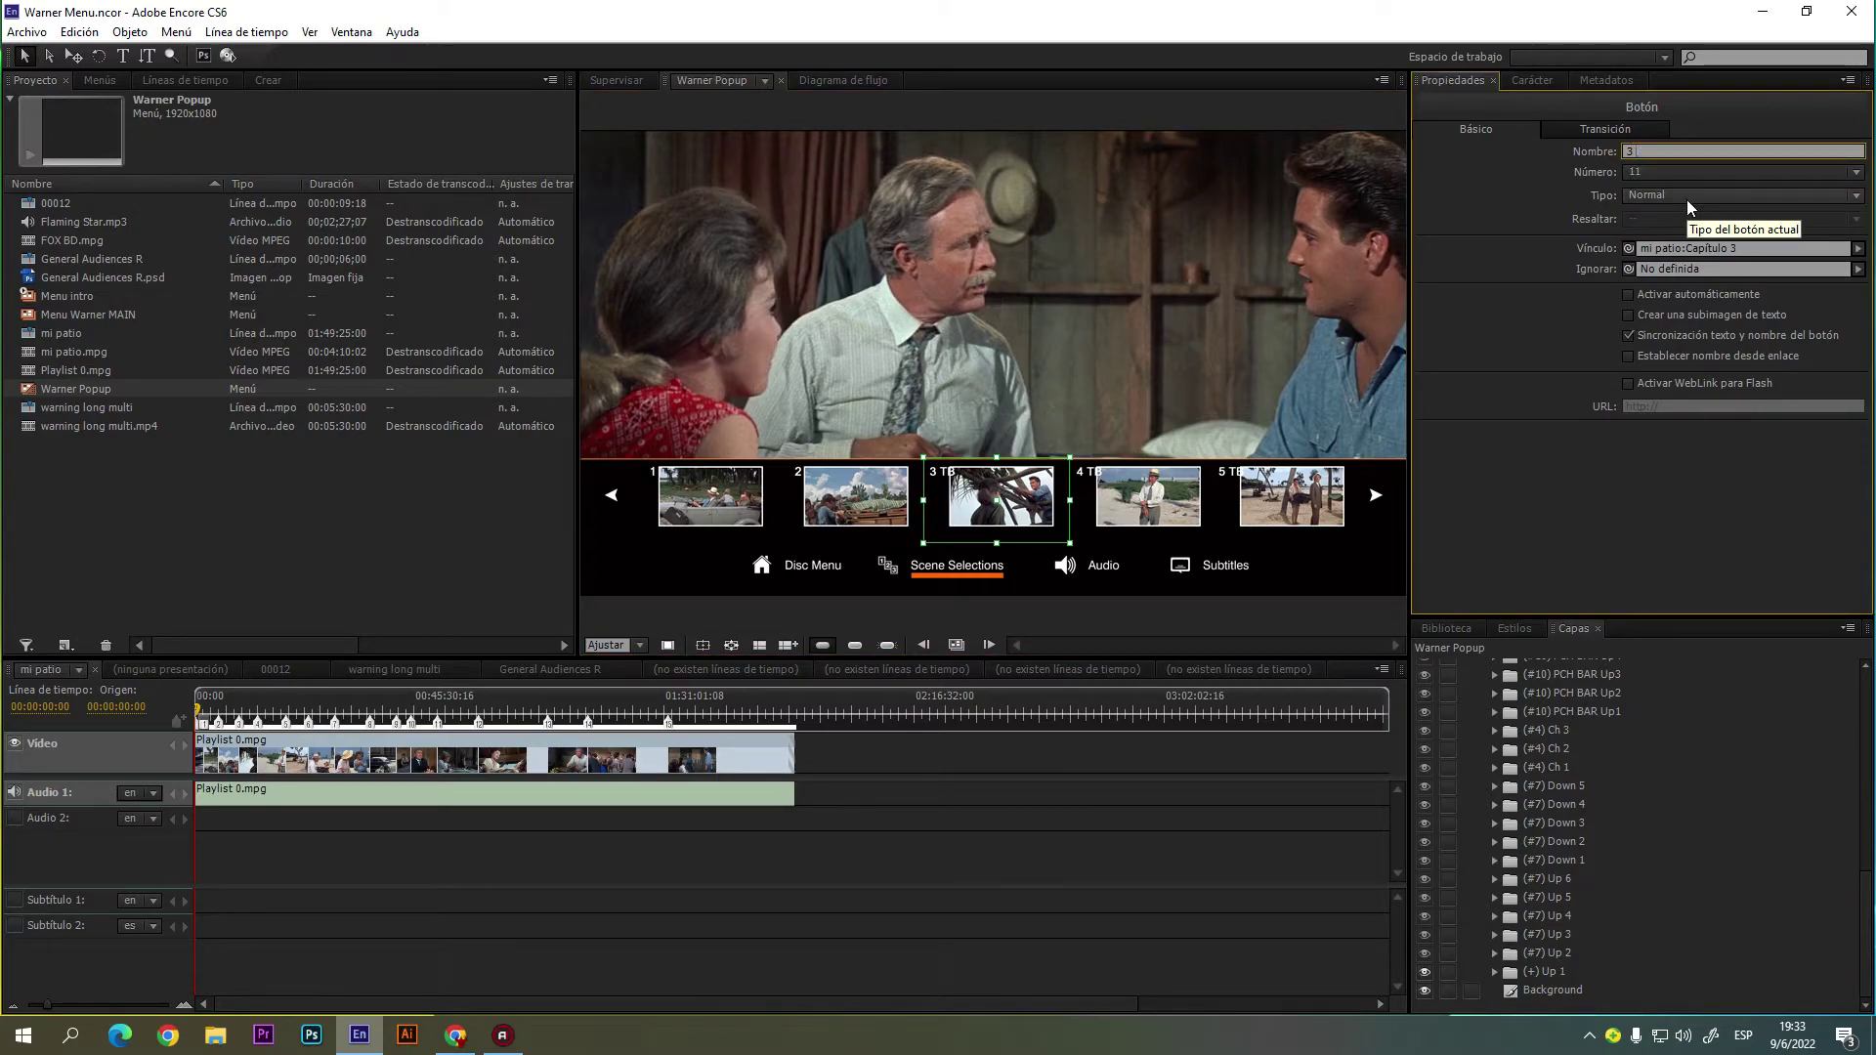
{"action": "left_click", "coordinate": [1163, 491]}
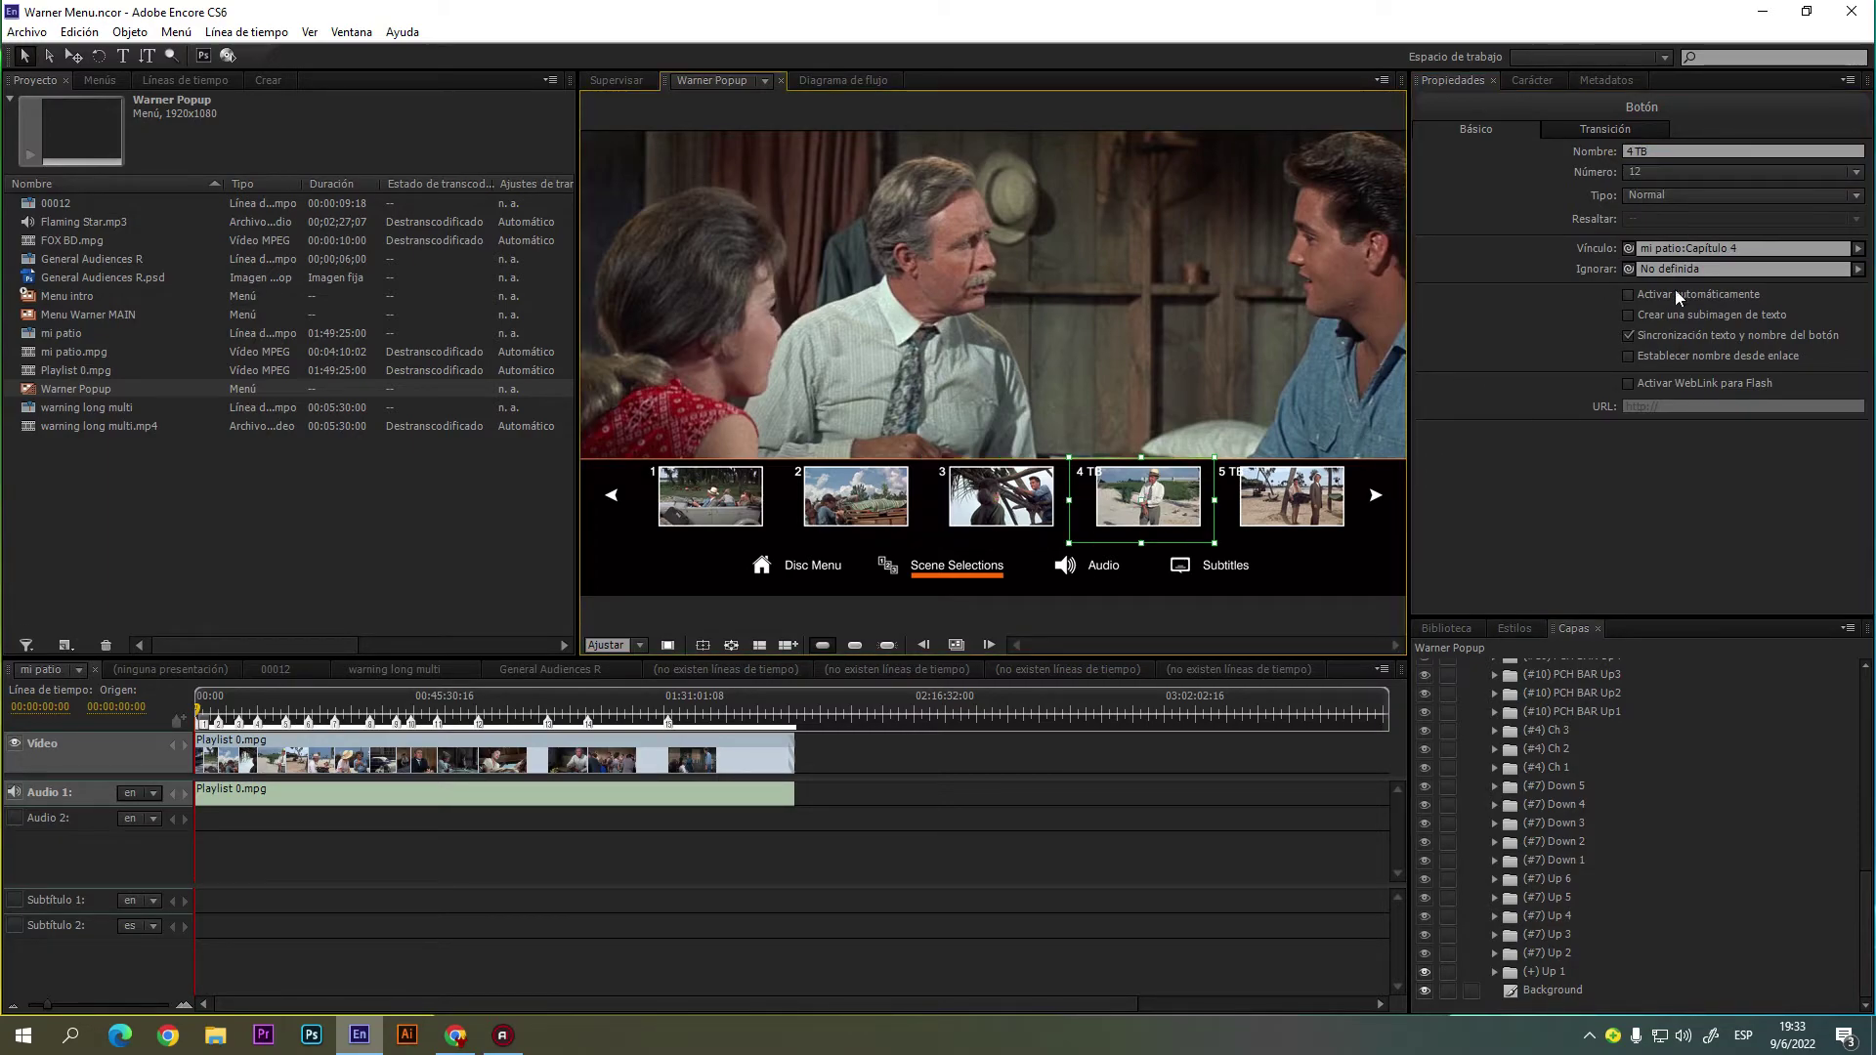
{"action": "left_click", "coordinate": [1637, 154]}
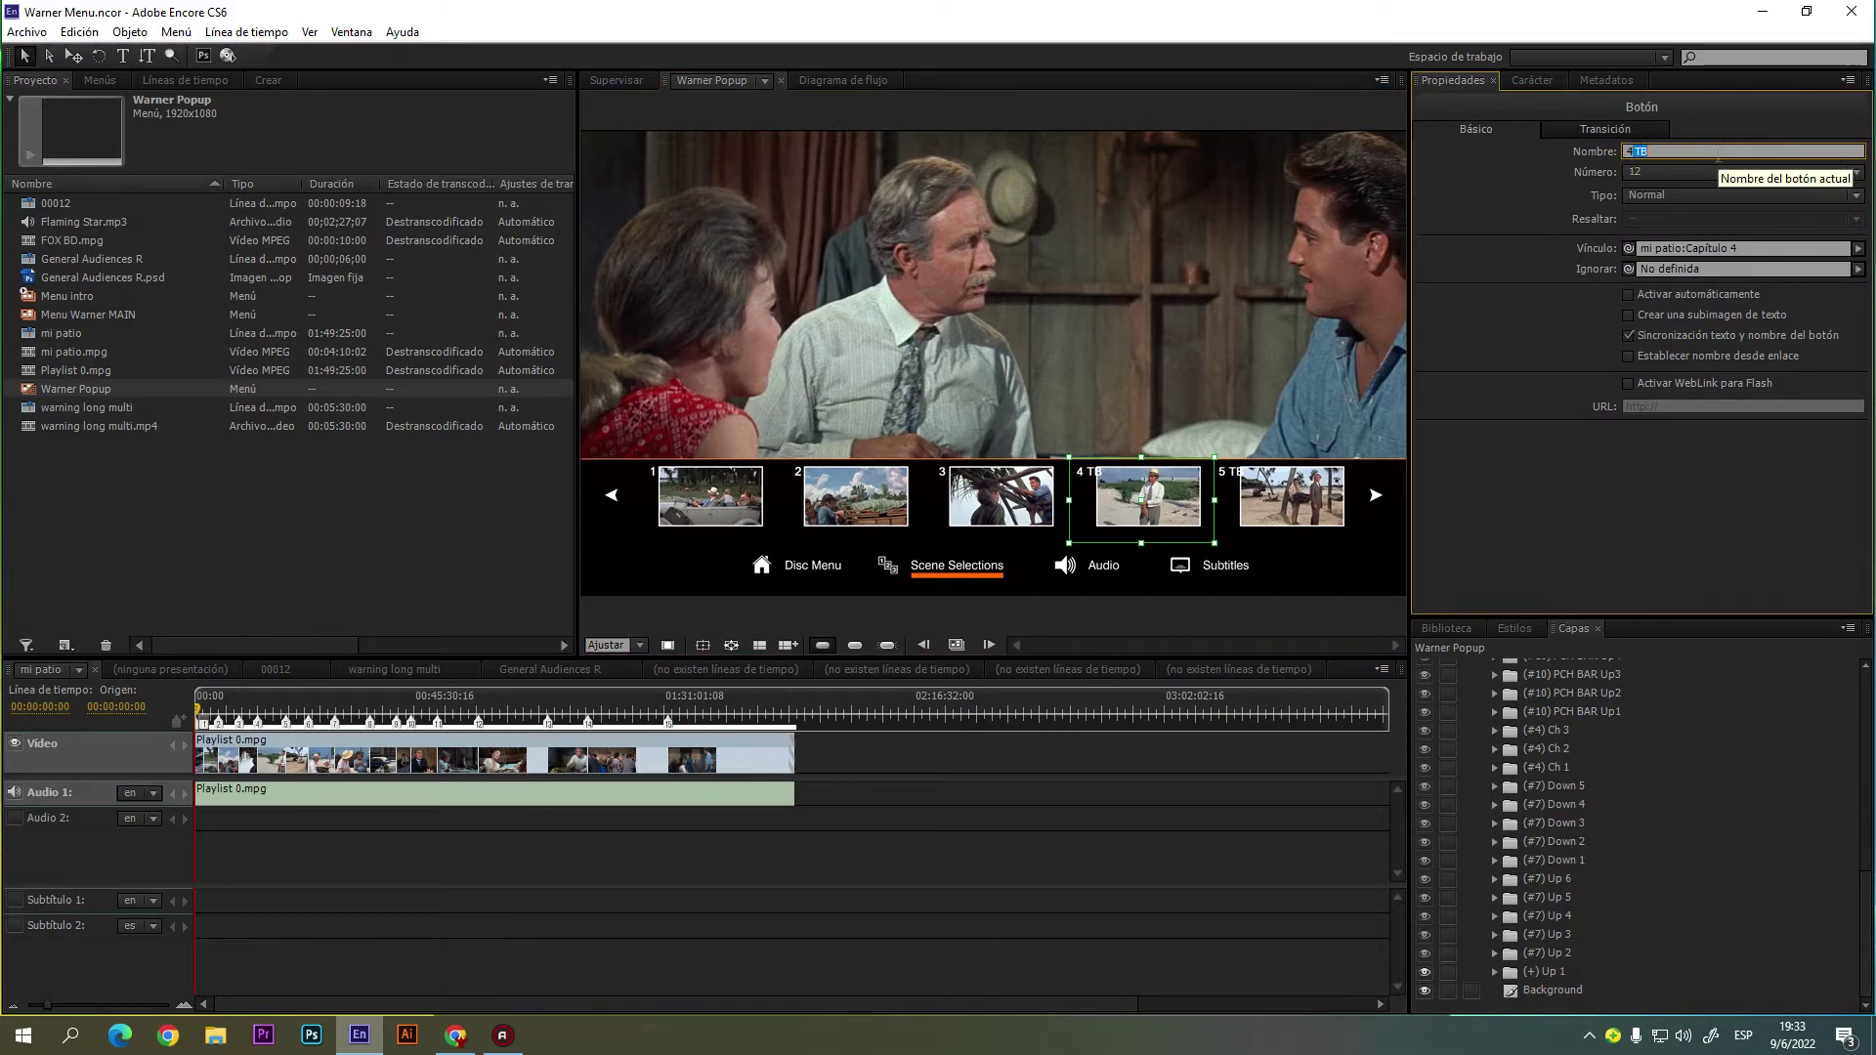
{"action": "key", "text": "BackSpace"}
{"action": "key", "text": "BackSpace"}
{"action": "key", "text": "BackSpace"}
{"action": "left_click", "coordinate": [1259, 502]}
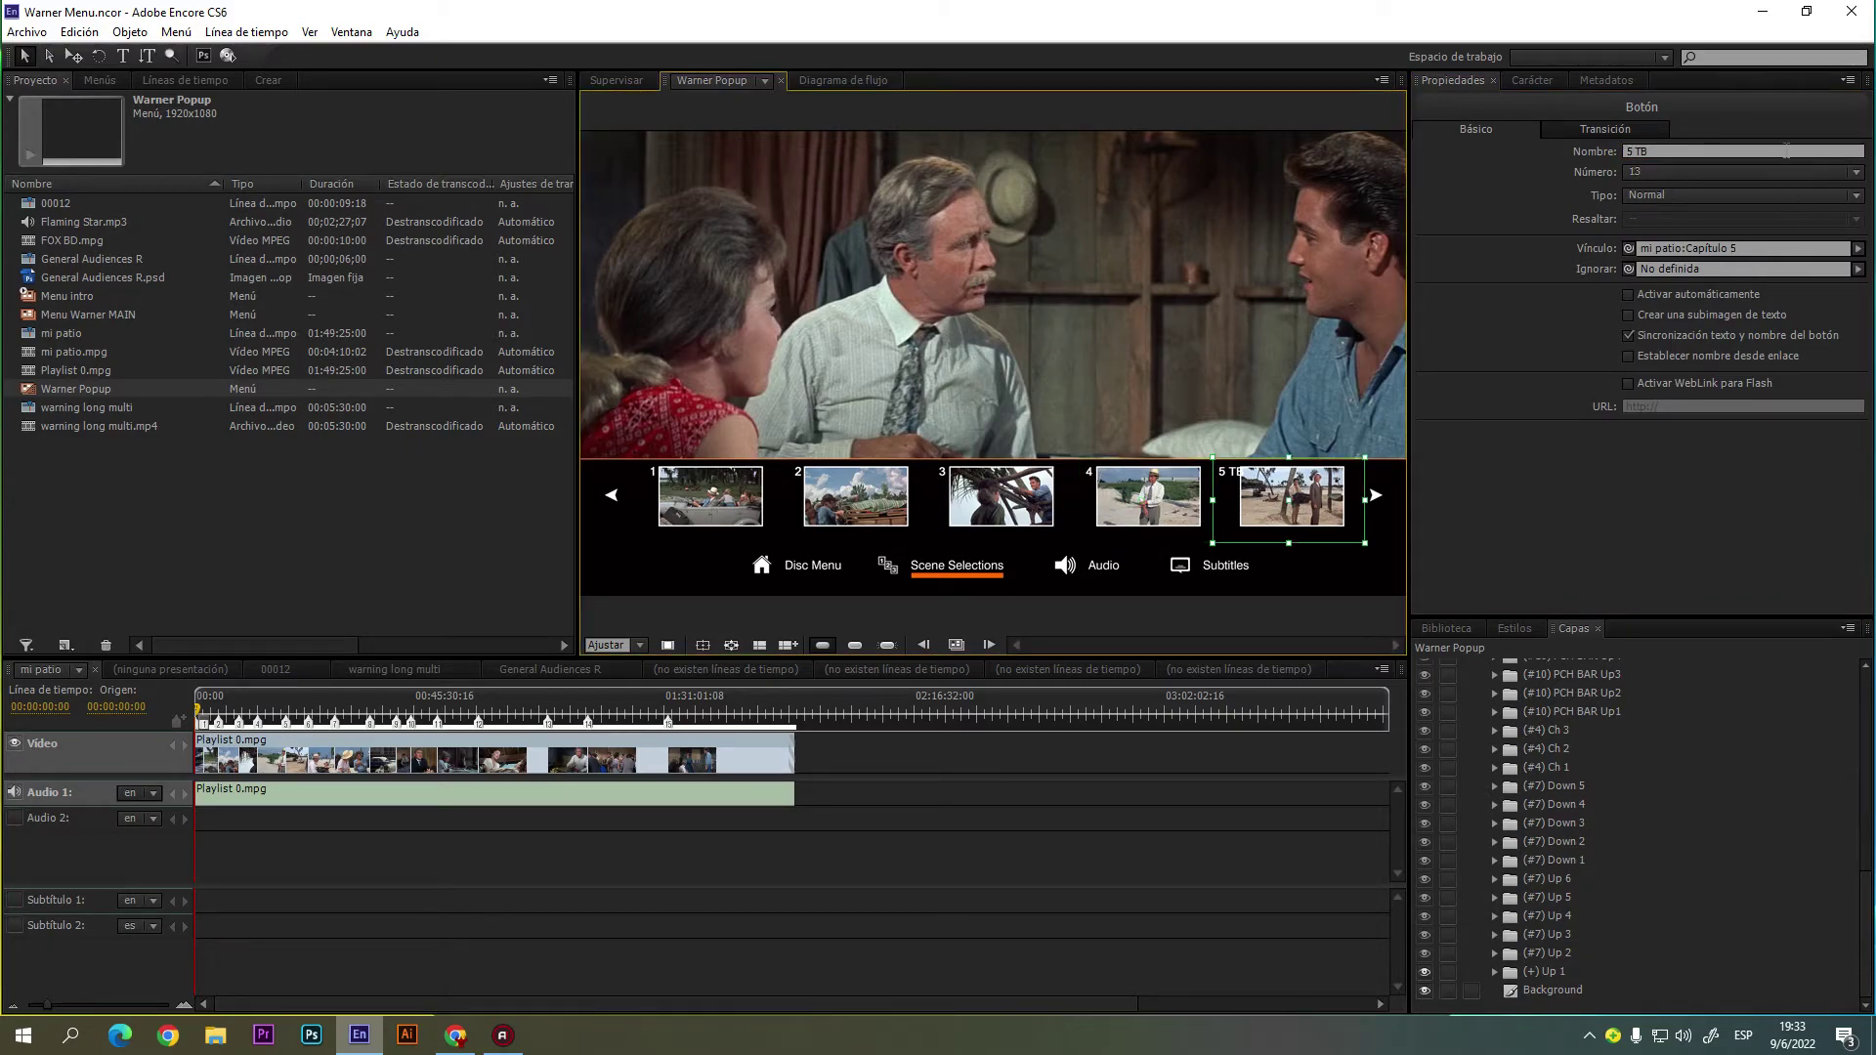
{"action": "left_click", "coordinate": [1631, 151]}
{"action": "key", "text": "BackSpace"}
{"action": "key", "text": "BackSpace"}
{"action": "key", "text": "BackSpace"}
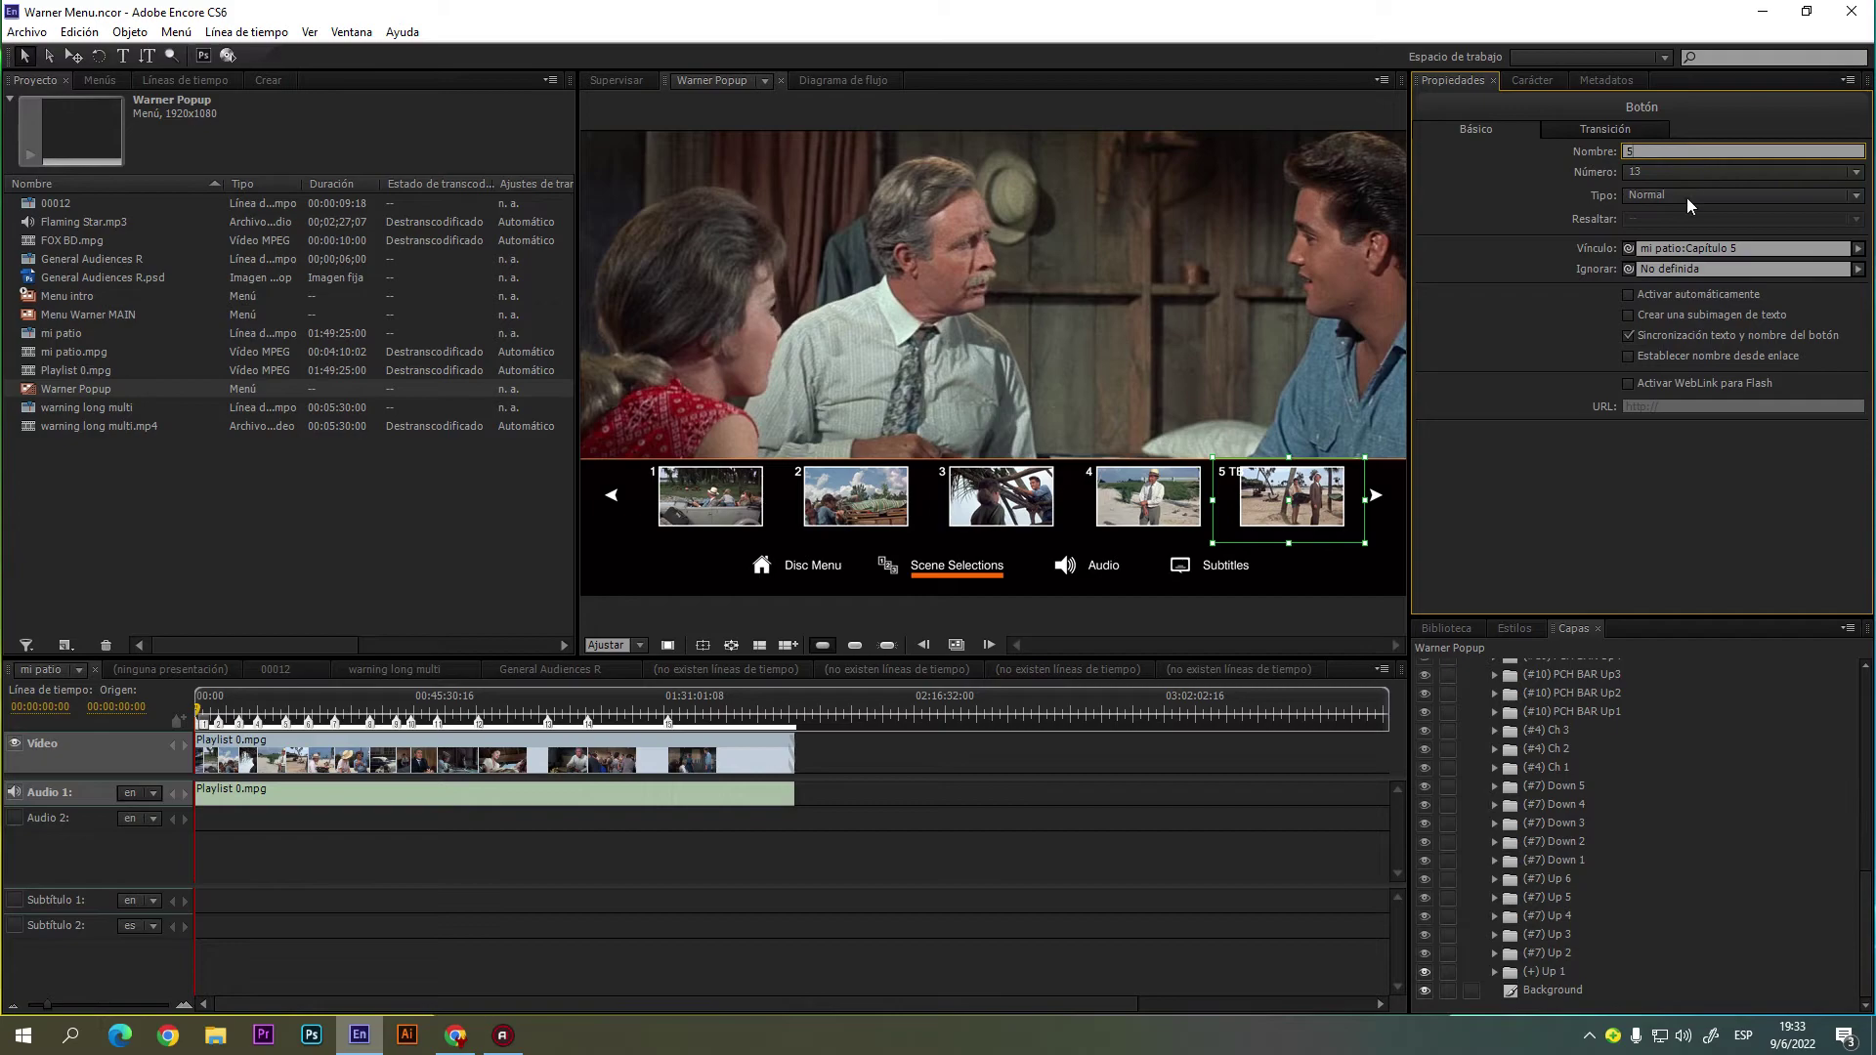
{"action": "left_click", "coordinate": [1337, 520]}
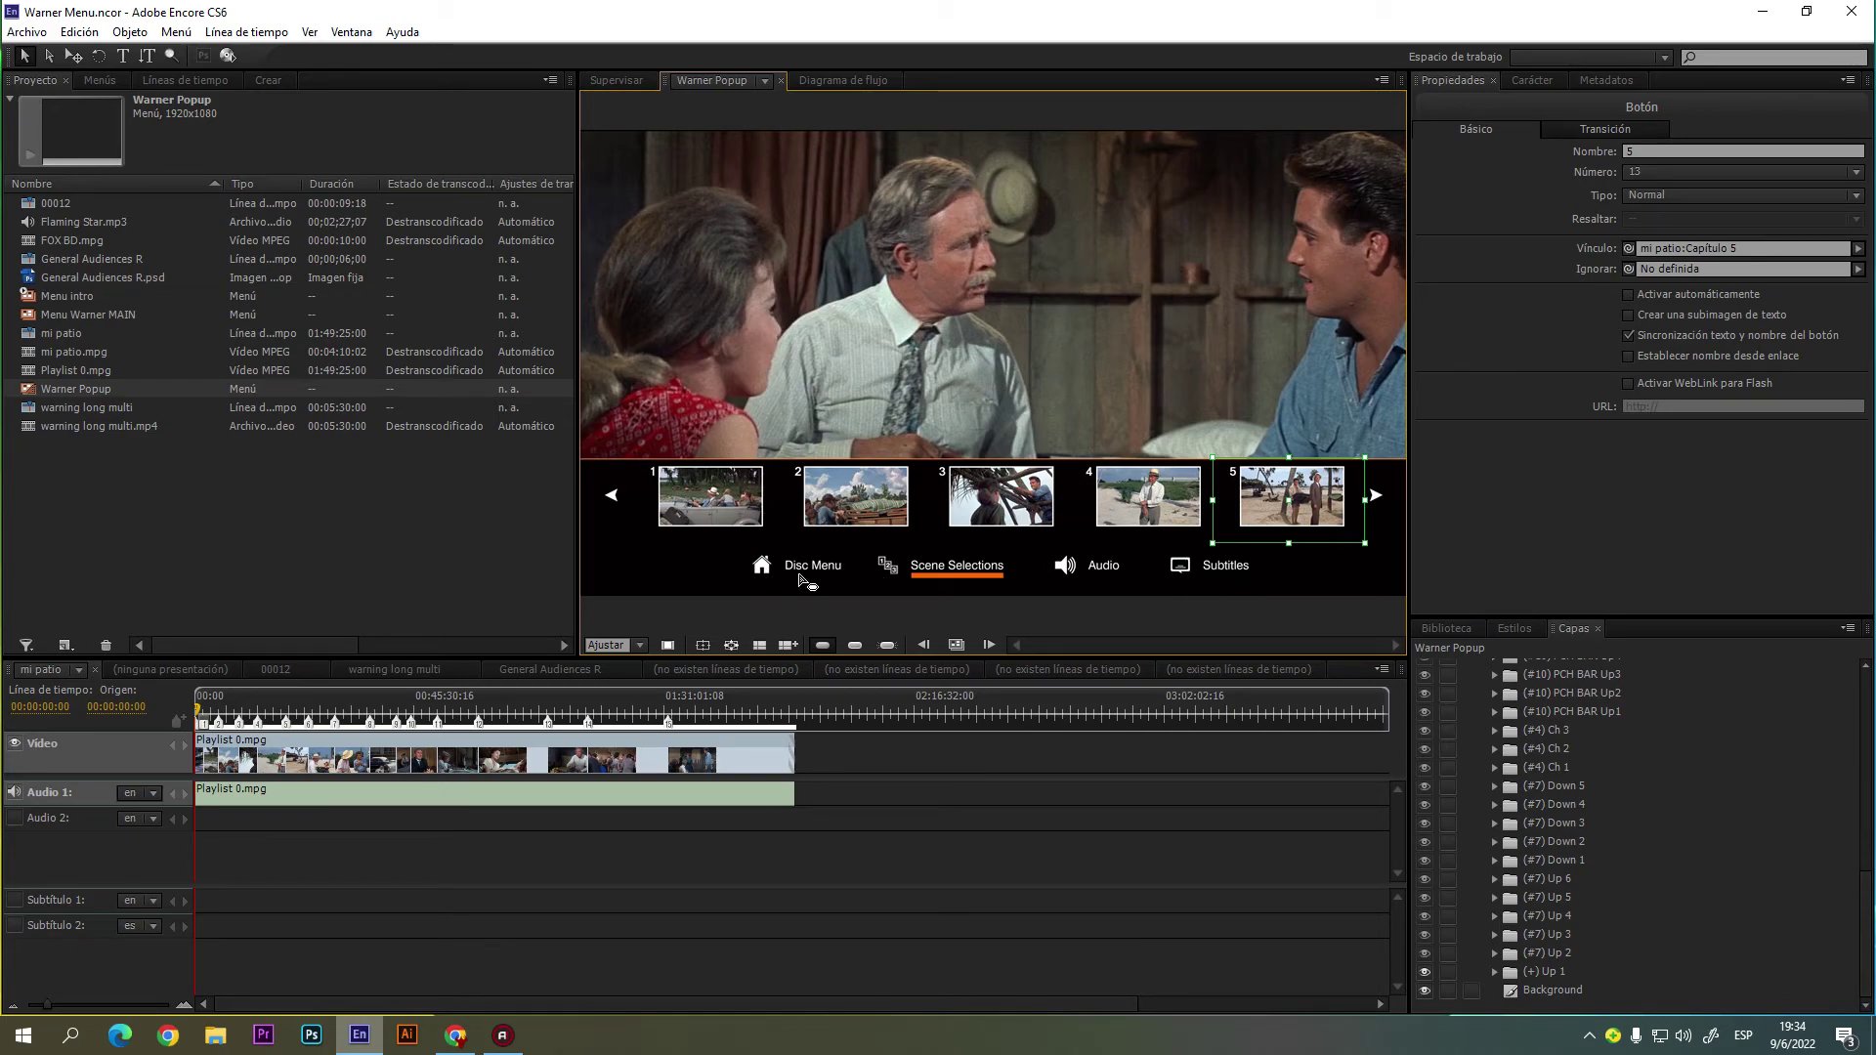
- Deselect the chapter 5 button and the menu to show Flaming Star's disc properties
{"action": "left_click", "coordinate": [994, 347]}
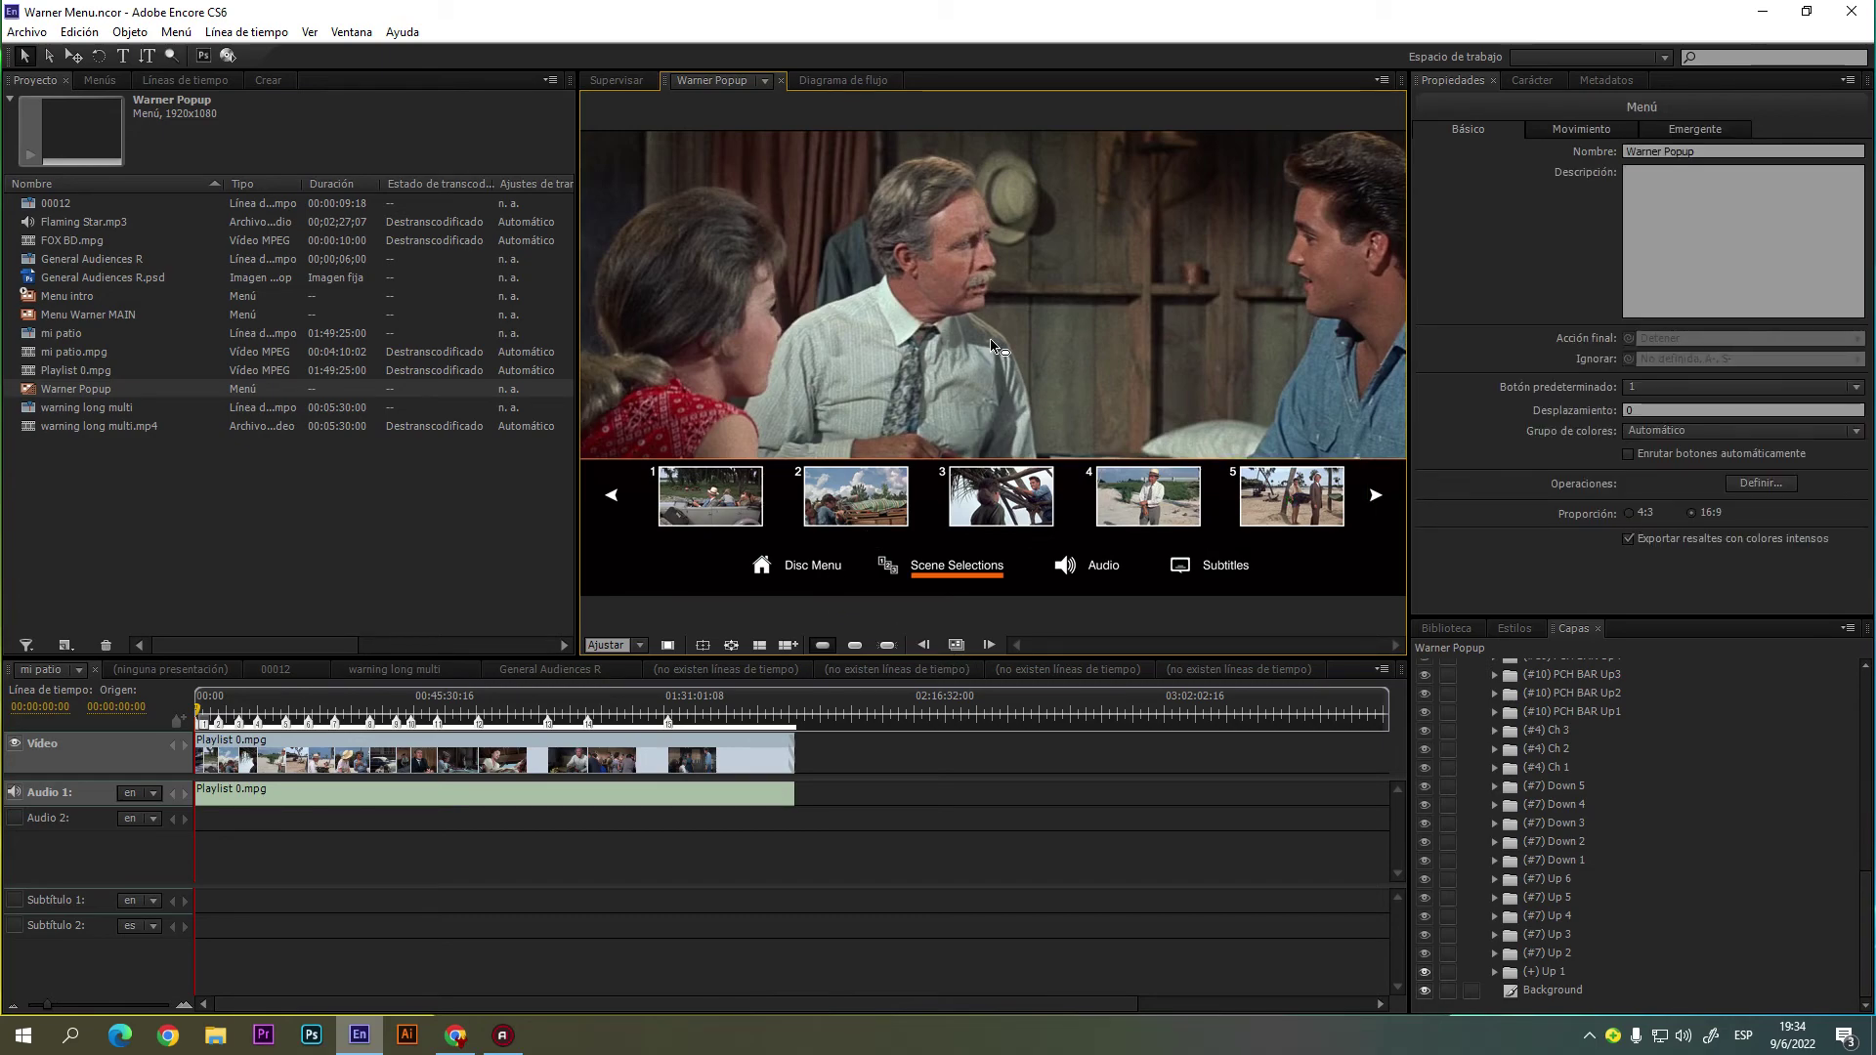
{"action": "left_click", "coordinate": [390, 549]}
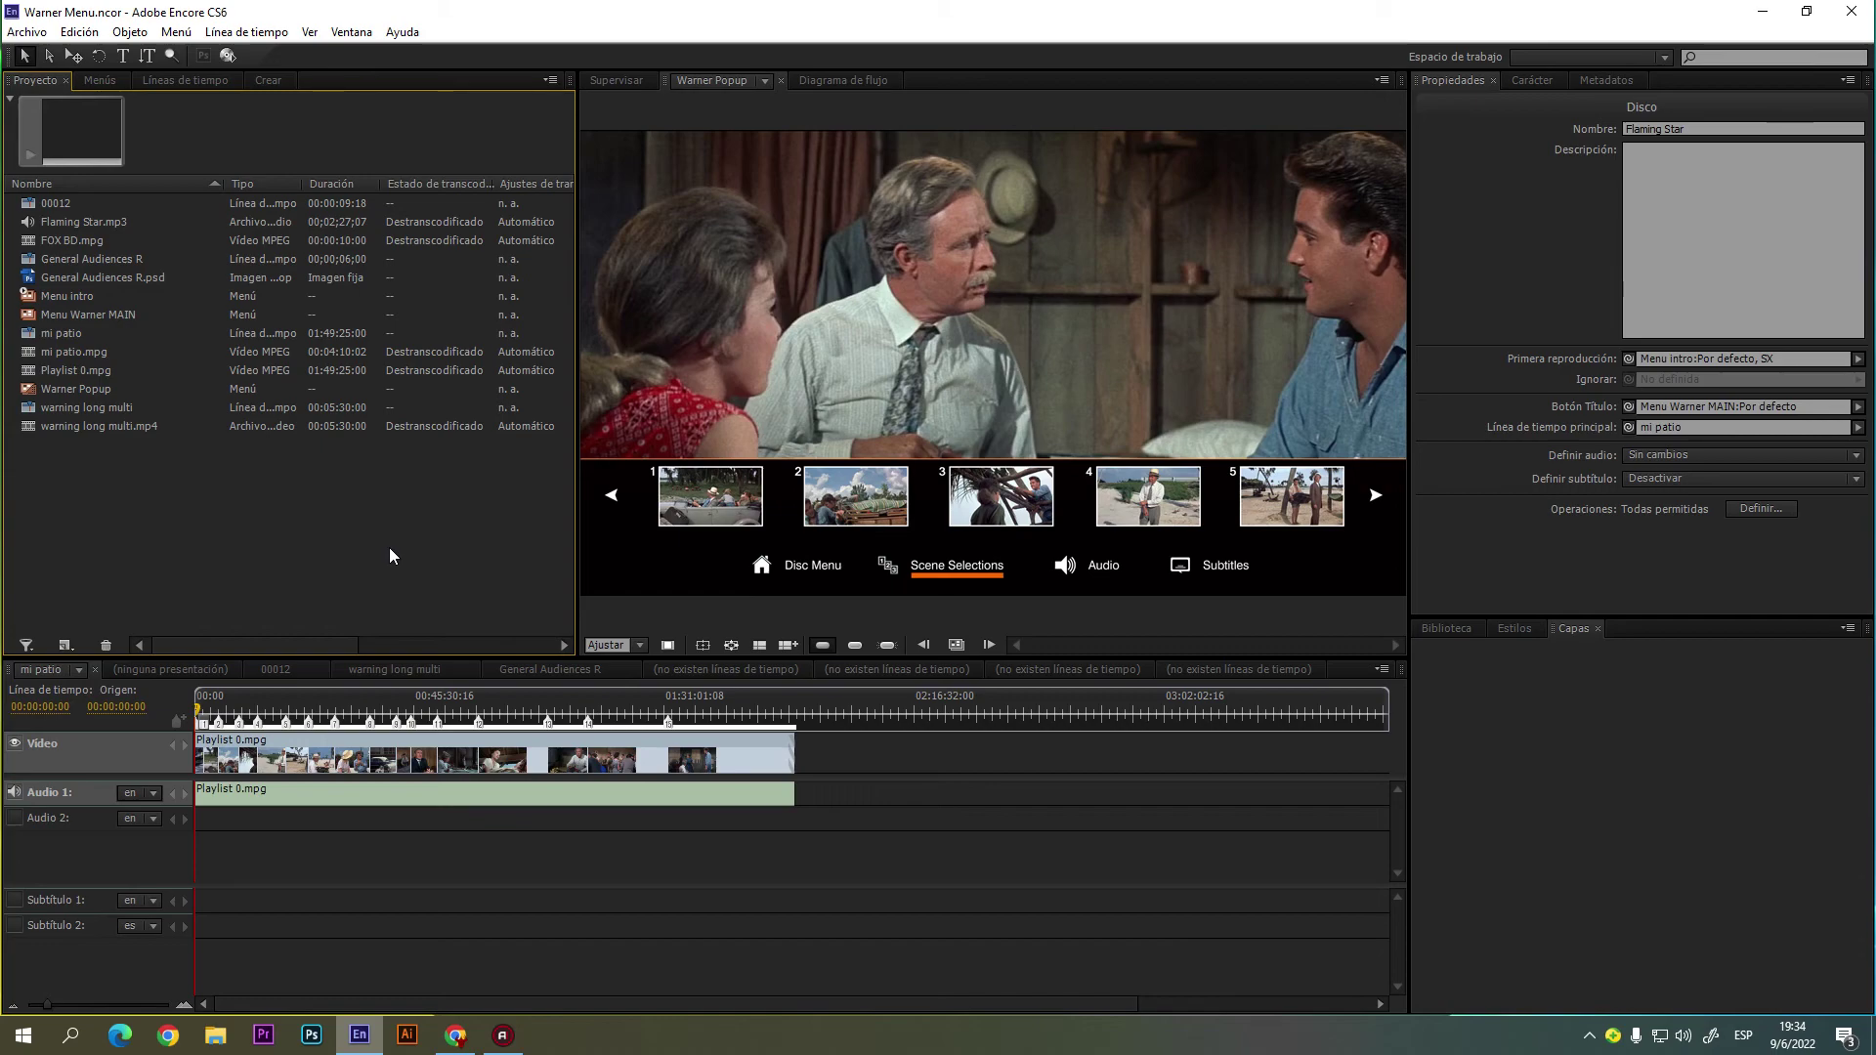